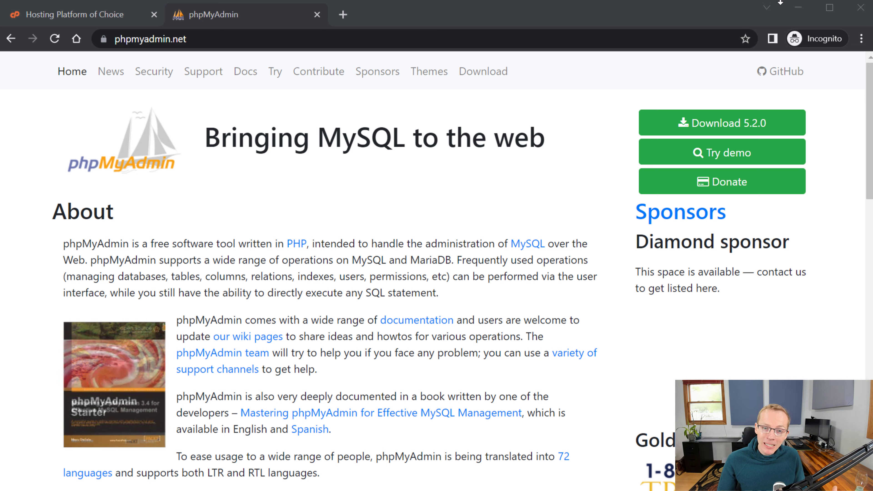
- Switch to the cPanel website tab and open a new blank Incognito tab
{"action": "left_click", "coordinate": [107, 16]}
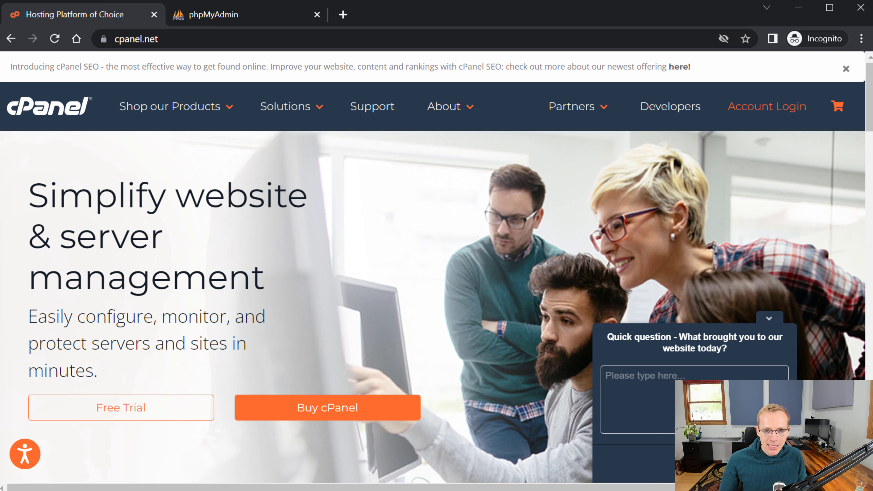
{"action": "left_click", "coordinate": [343, 15]}
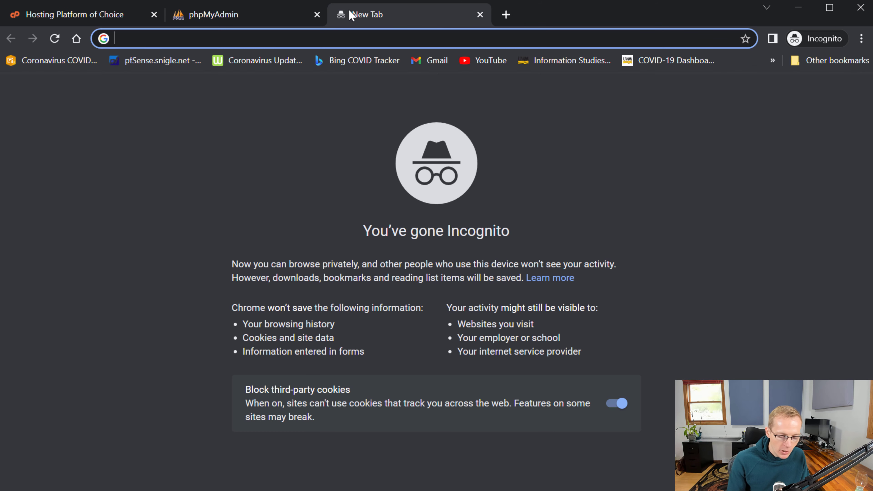
- Go to the cPanel login page at uwmsois.com/cpanel/
{"action": "type", "text": "uwmmscio"}
{"action": "key", "text": "BackSpace"}
{"action": "key", "text": "BackSpace"}
{"action": "key", "text": "BackSpace"}
{"action": "key", "text": "BackSpace"}
{"action": "key", "text": "BackSpace"}
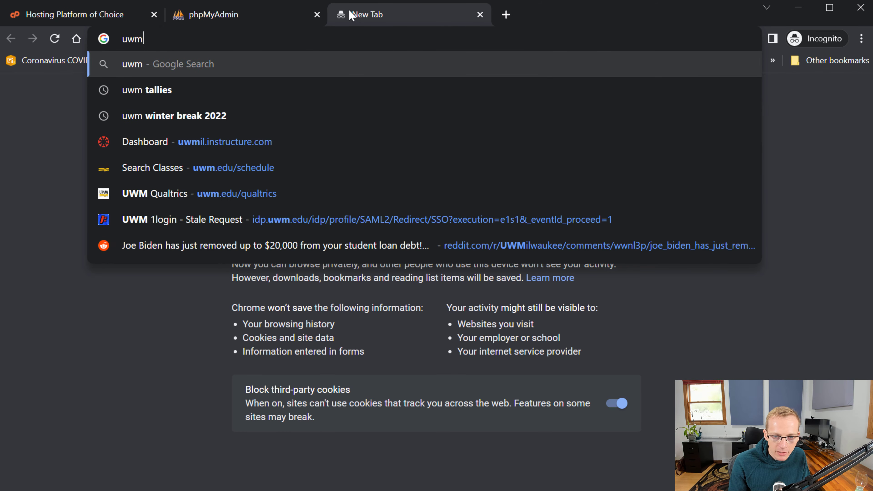
{"action": "type", "text": "sois.com/cp"}
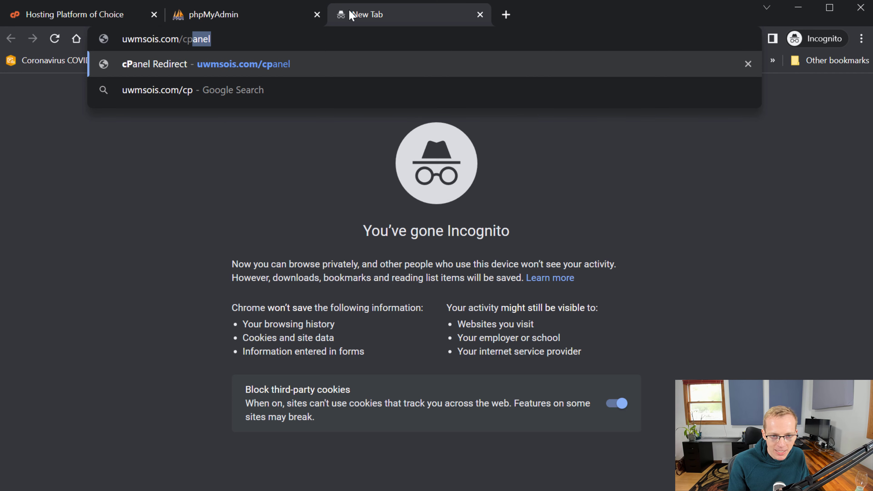
{"action": "type", "text": "anel/"}
{"action": "key", "text": "Return"}
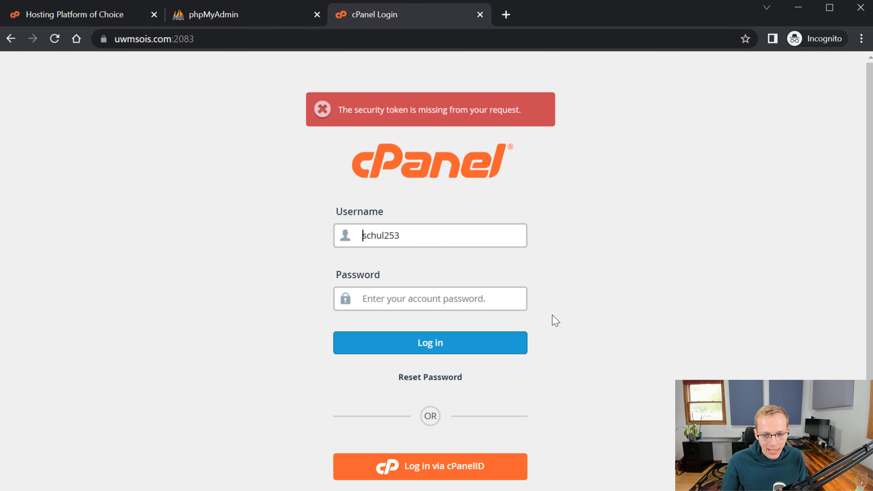
- Sign in with the account password, re-entering it after the invalid-login error
{"action": "left_click", "coordinate": [498, 302]}
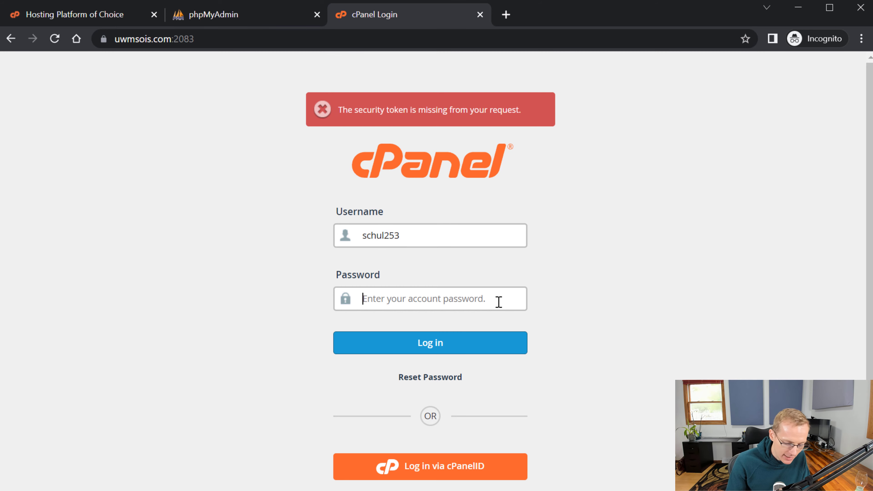
{"action": "type", "text": "•••••••••"}
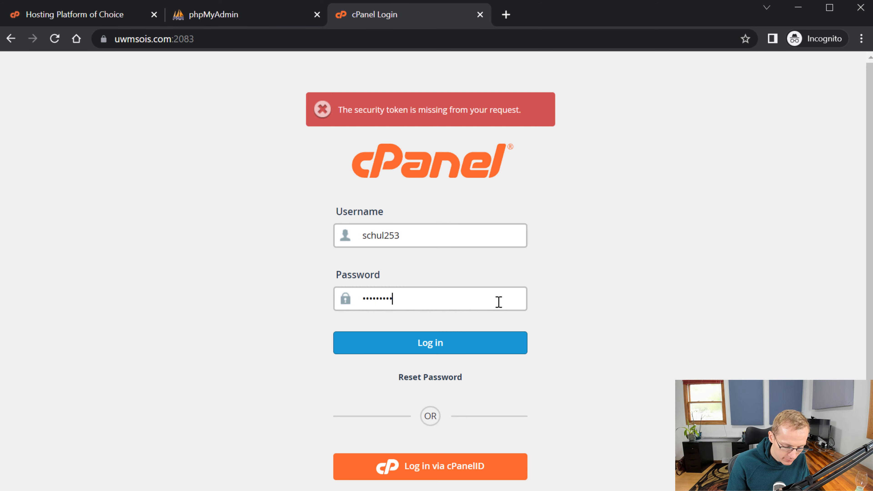
{"action": "type", "text": "•••••"}
{"action": "key", "text": "Return"}
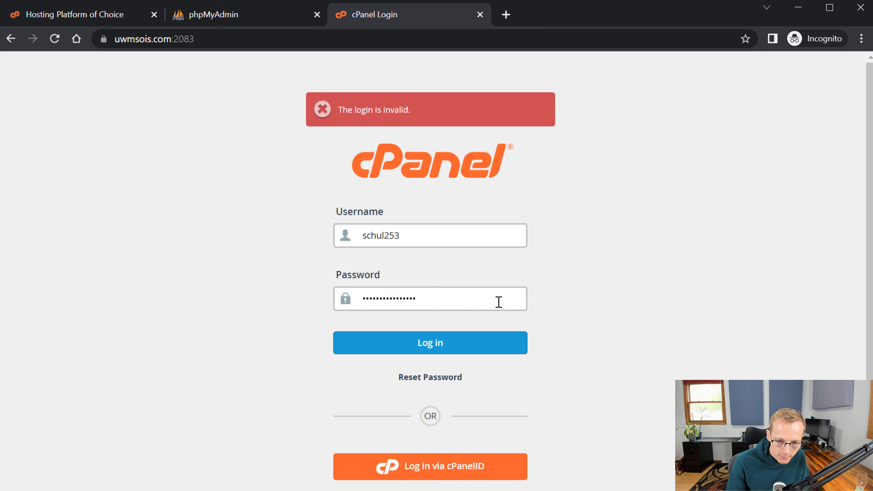
{"action": "key", "text": "ctrl+a"}
{"action": "type", "text": "••••••"}
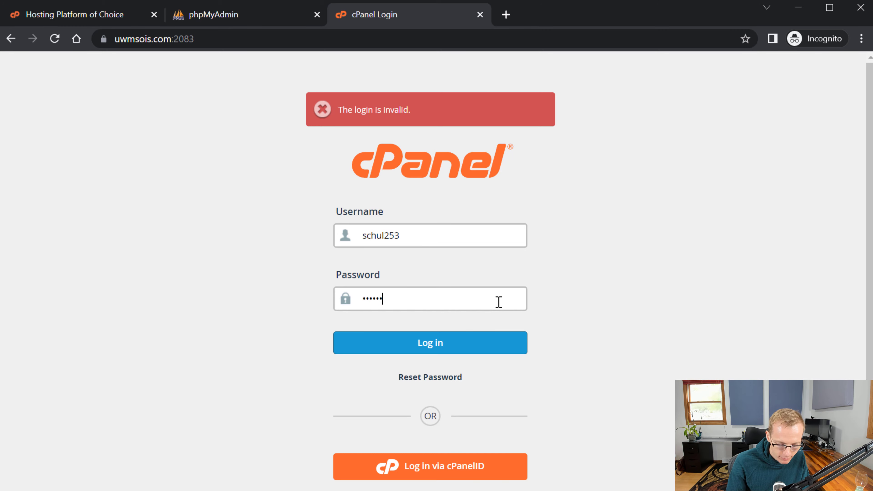
{"action": "type", "text": "•••••••"}
{"action": "key", "text": "Return"}
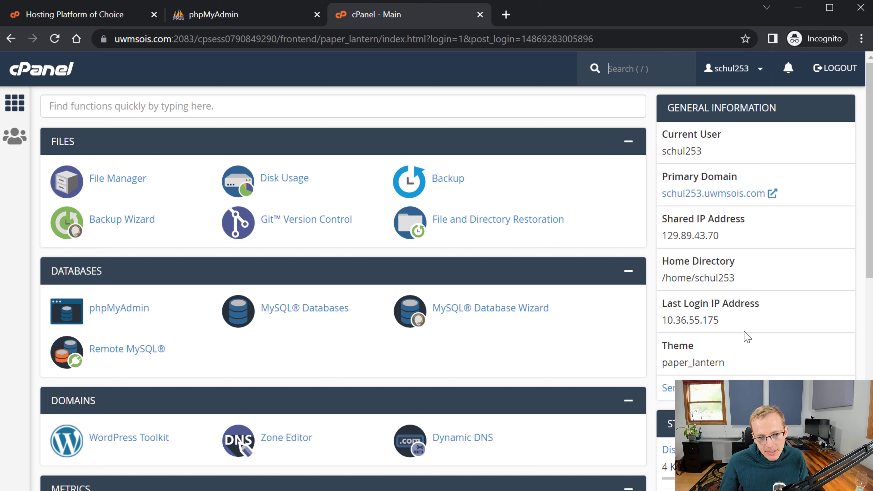
{"action": "scroll", "coordinate": [722, 336], "scroll_direction": "down", "scroll_amount": 1}
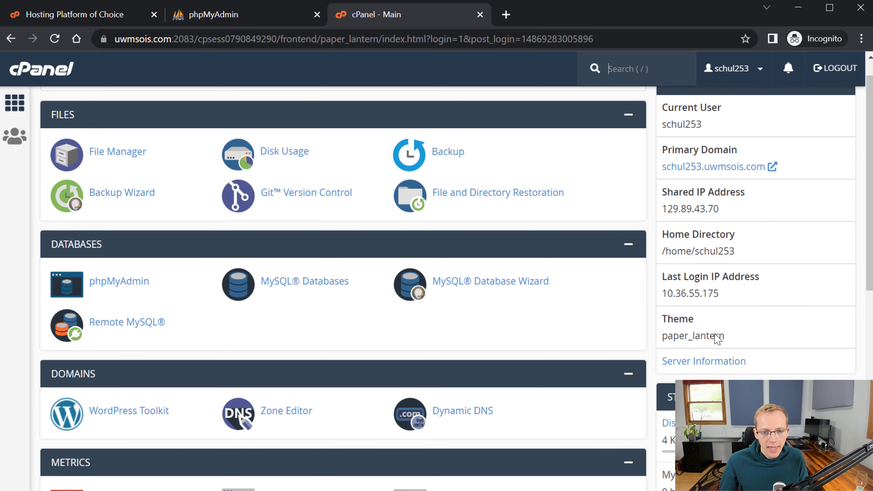
{"action": "scroll", "coordinate": [716, 331], "scroll_direction": "up", "scroll_amount": 1}
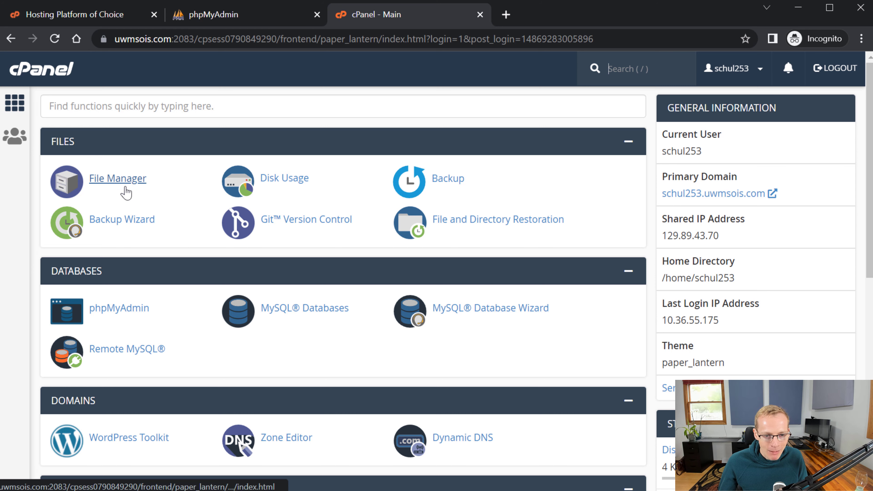
{"action": "scroll", "coordinate": [254, 312], "scroll_direction": "down", "scroll_amount": 2}
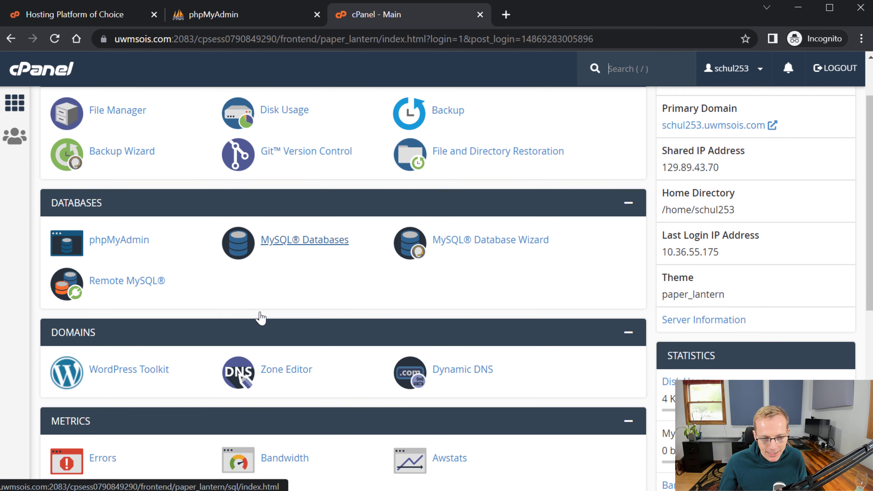
{"action": "scroll", "coordinate": [264, 317], "scroll_direction": "up", "scroll_amount": 2}
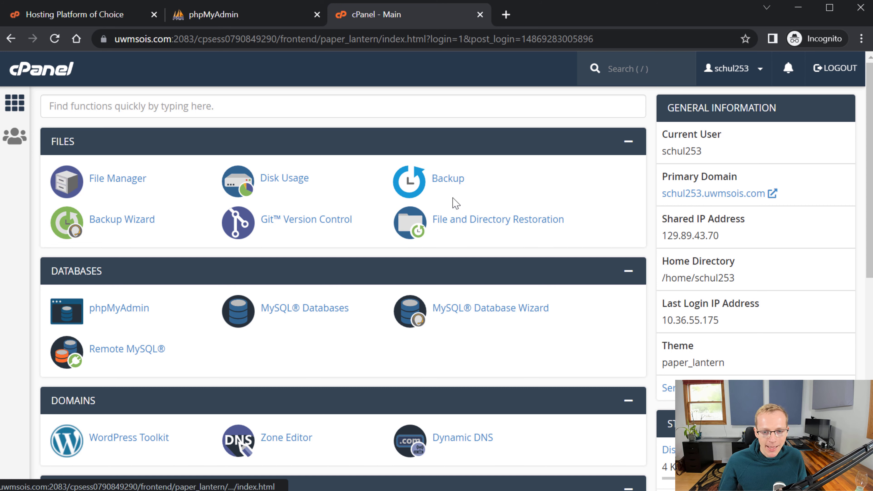
{"action": "left_click", "coordinate": [461, 184]}
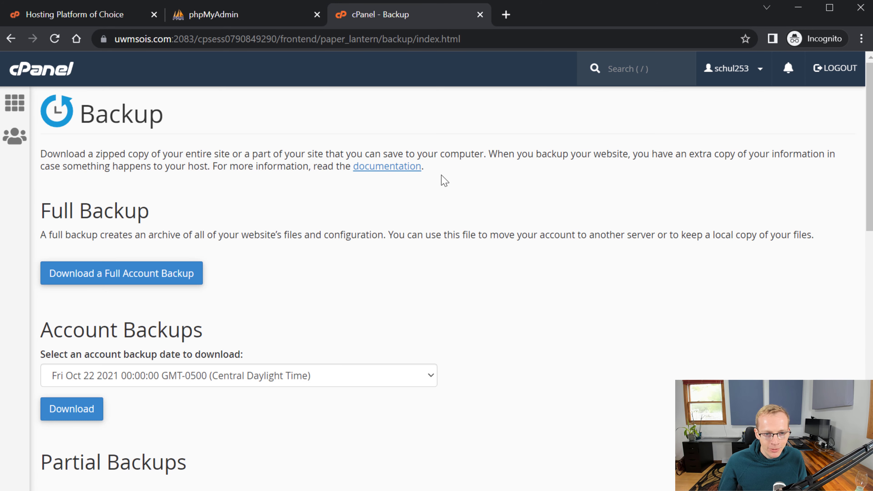
{"action": "key", "text": "alt+Left"}
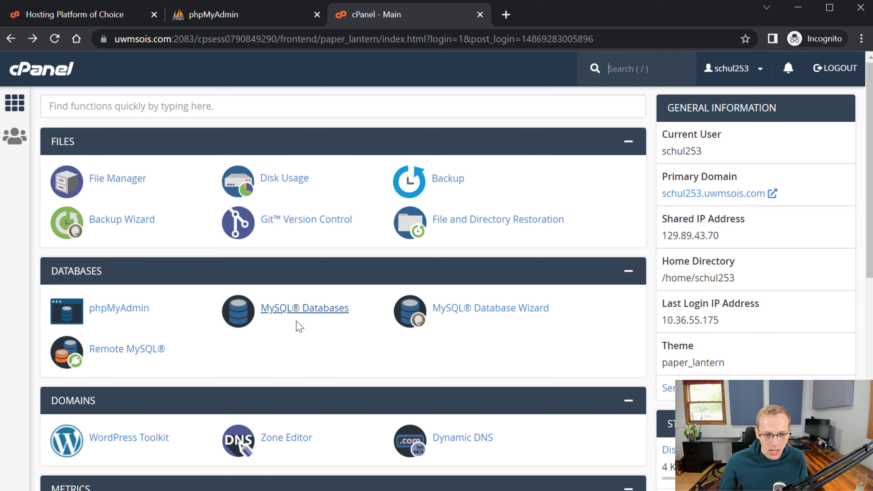
{"action": "scroll", "coordinate": [303, 333], "scroll_direction": "down", "scroll_amount": 6}
{"action": "scroll", "coordinate": [309, 335], "scroll_direction": "down", "scroll_amount": 6}
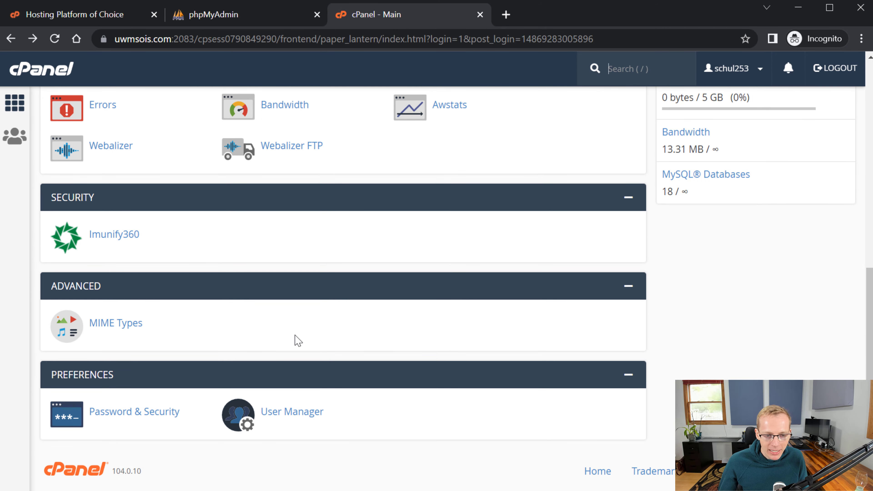
{"action": "scroll", "coordinate": [138, 413], "scroll_direction": "up", "scroll_amount": 12}
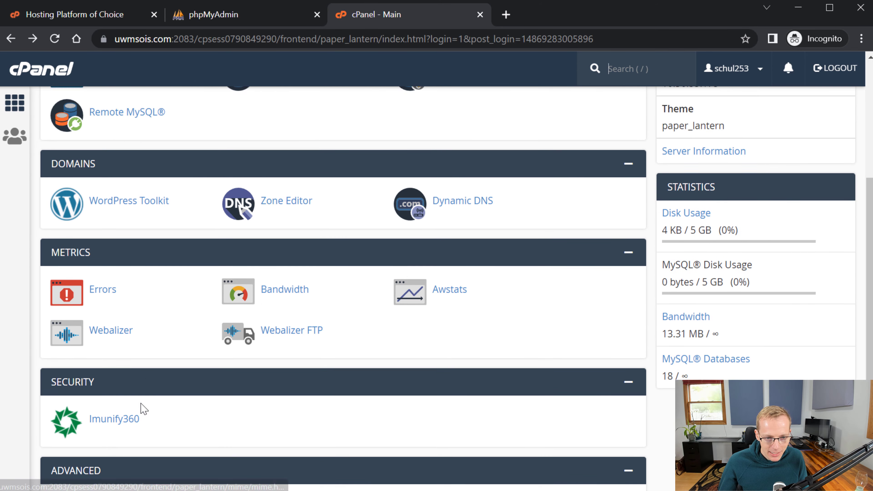
{"action": "scroll", "coordinate": [148, 391], "scroll_direction": "down", "scroll_amount": 10}
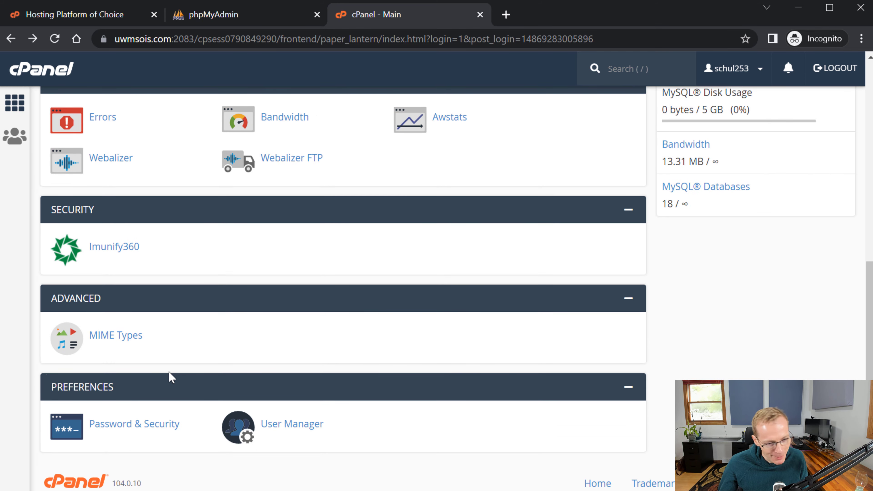
{"action": "scroll", "coordinate": [170, 380], "scroll_direction": "up", "scroll_amount": 5}
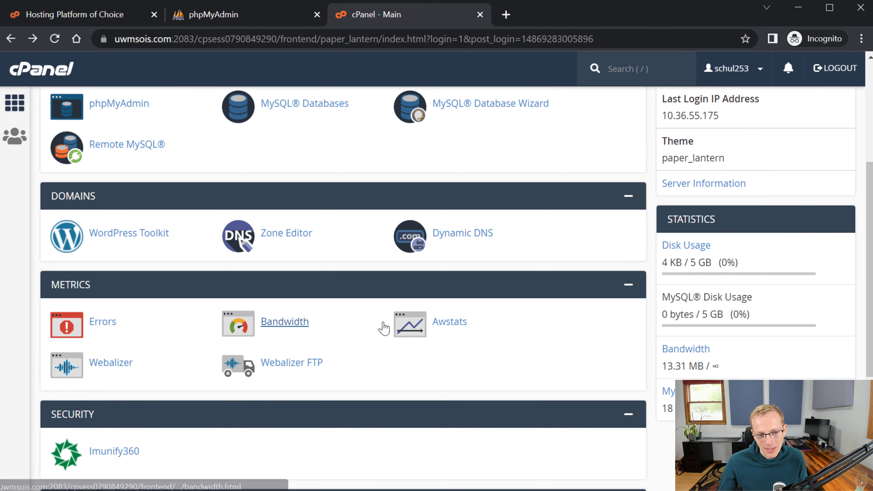
{"action": "scroll", "coordinate": [377, 337], "scroll_direction": "up", "scroll_amount": 5}
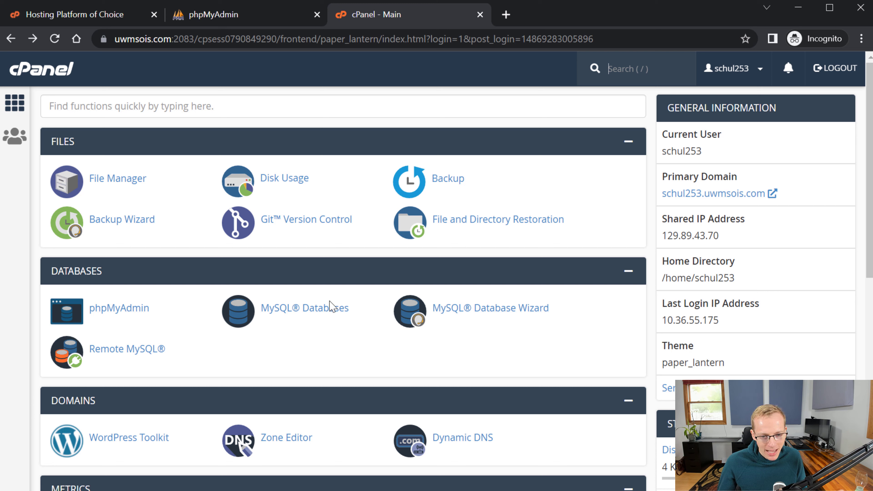
- Open phpMyAdmin in a new tab, view it, then return to the 'cPanel - Main' tab
{"action": "right_click", "coordinate": [147, 311]}
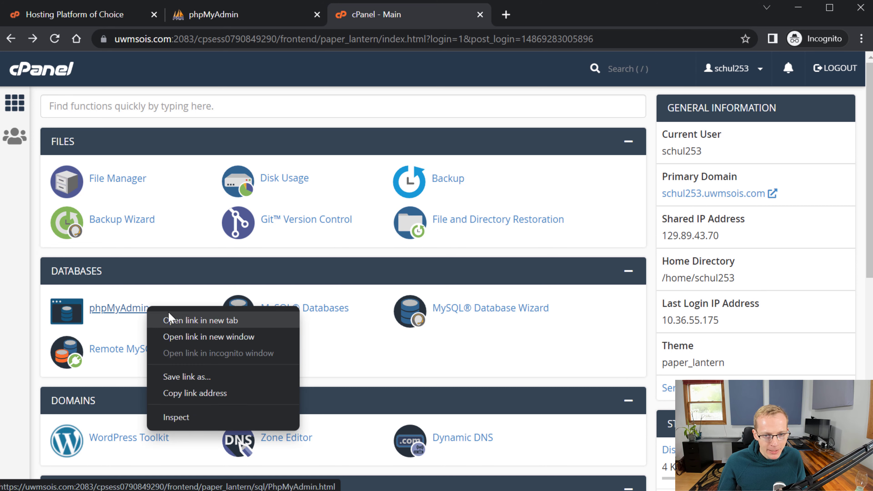
{"action": "left_click", "coordinate": [171, 318]}
{"action": "left_click", "coordinate": [567, 17]}
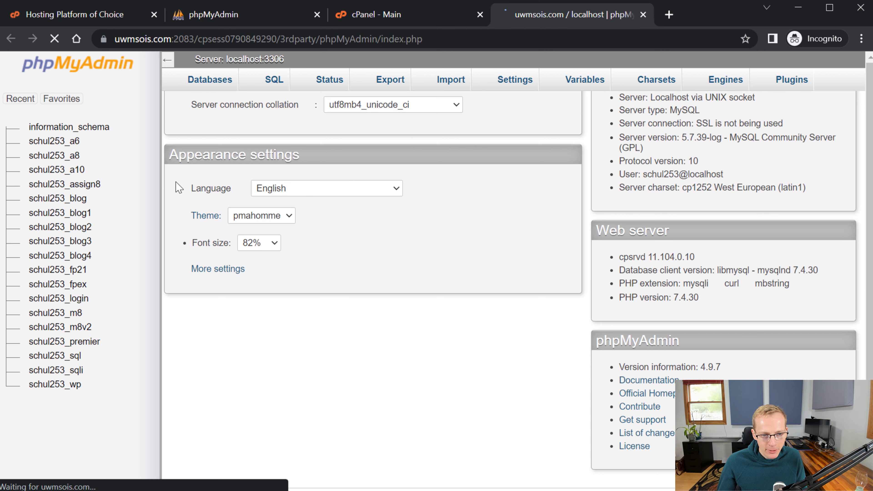
{"action": "left_click", "coordinate": [417, 12]}
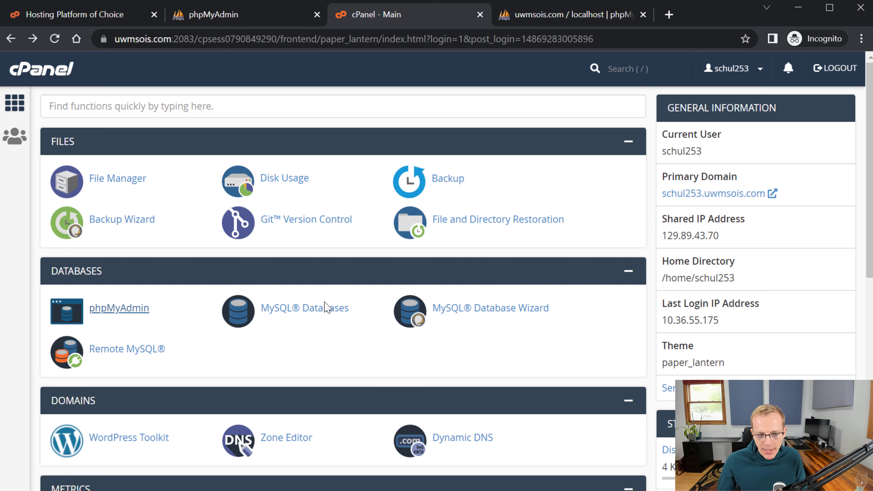
- On the MySQL Databases page, enter 410assign3 as the new database name
{"action": "left_click", "coordinate": [327, 307]}
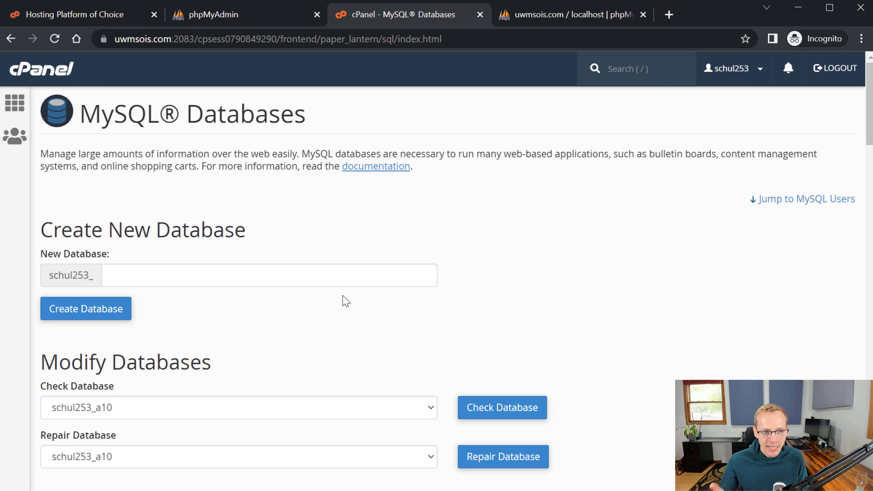
{"action": "left_click", "coordinate": [347, 275]}
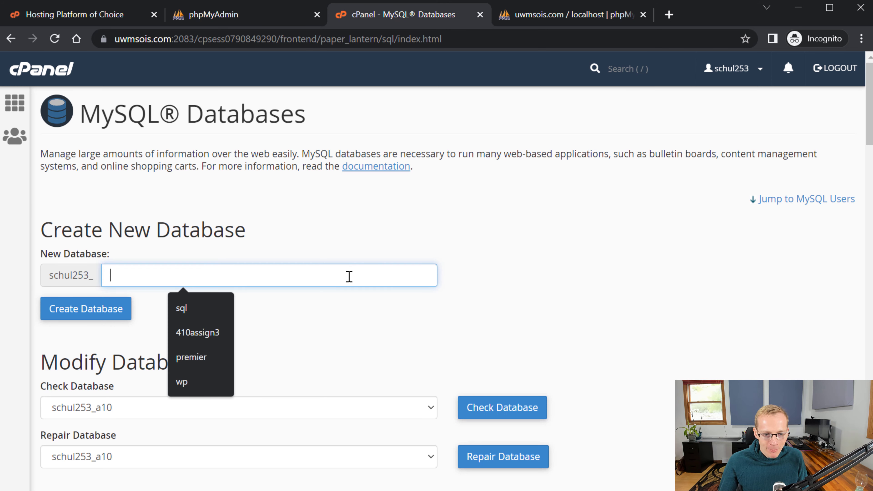
{"action": "type", "text": "410"}
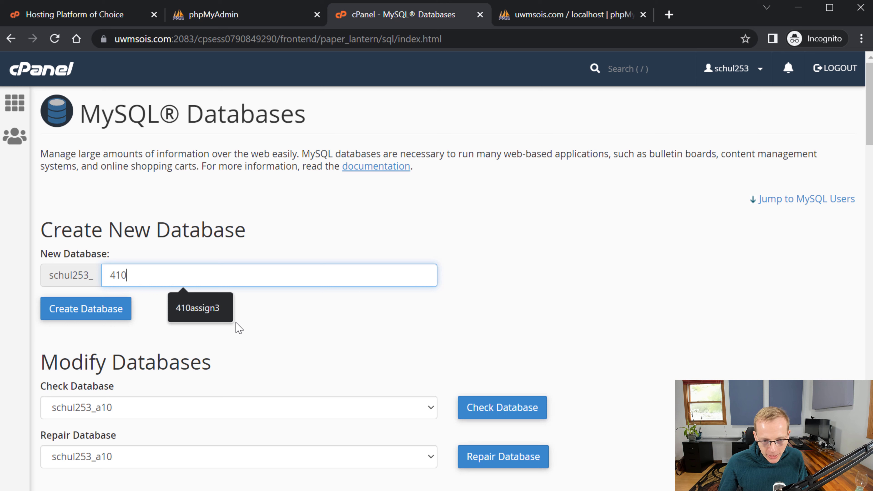
{"action": "left_click", "coordinate": [201, 315]}
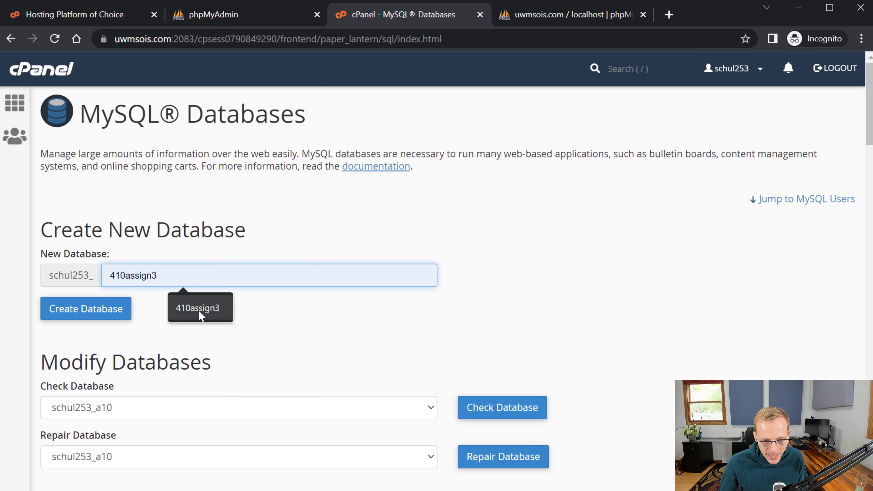
{"action": "left_click", "coordinate": [219, 326]}
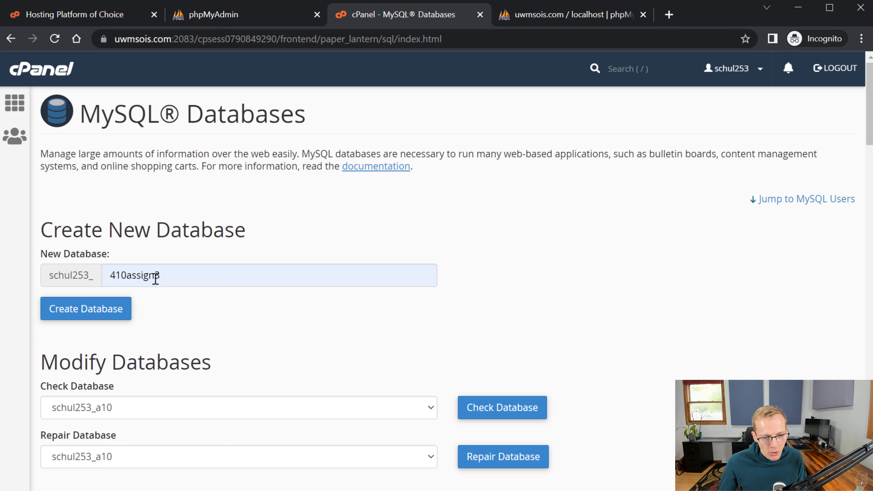
- Create the 410assign3 database and highlight the account prefix in the success message
{"action": "left_click", "coordinate": [113, 319]}
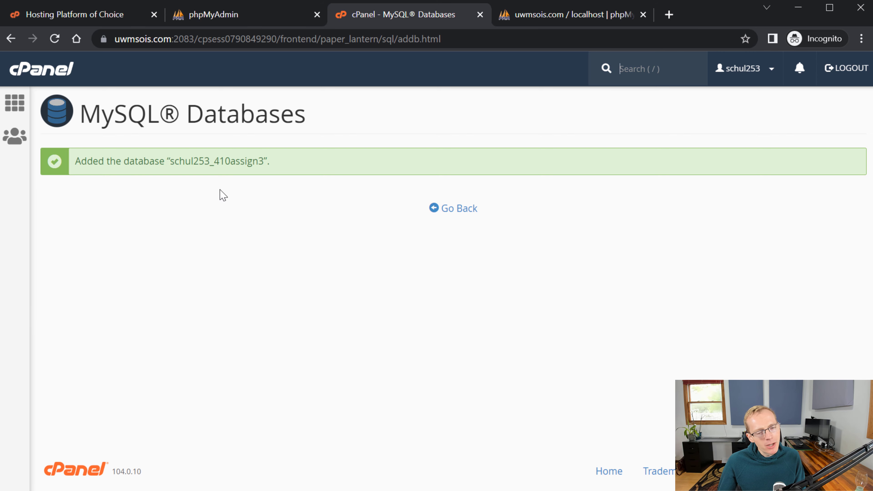
{"action": "left_click_drag", "start_coordinate": [218, 160], "coordinate": [170, 167]}
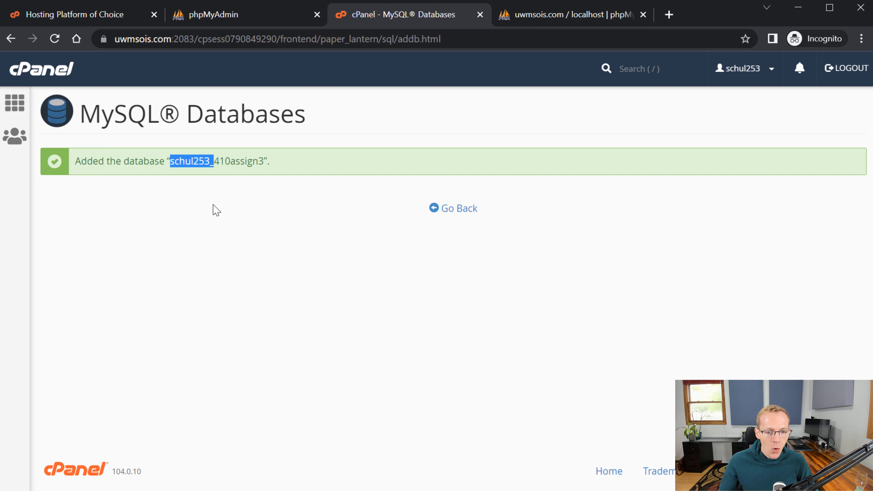
{"action": "left_click", "coordinate": [215, 206]}
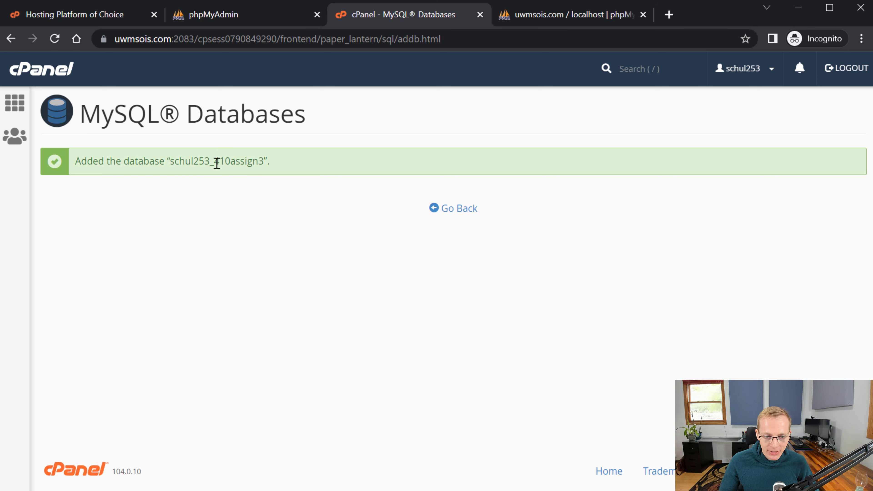
{"action": "left_click_drag", "start_coordinate": [217, 163], "coordinate": [264, 162]}
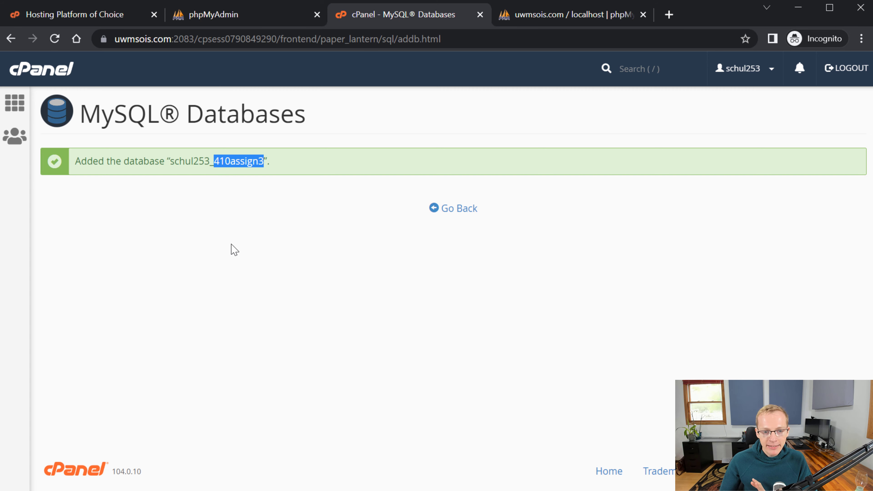
{"action": "left_click", "coordinate": [193, 275]}
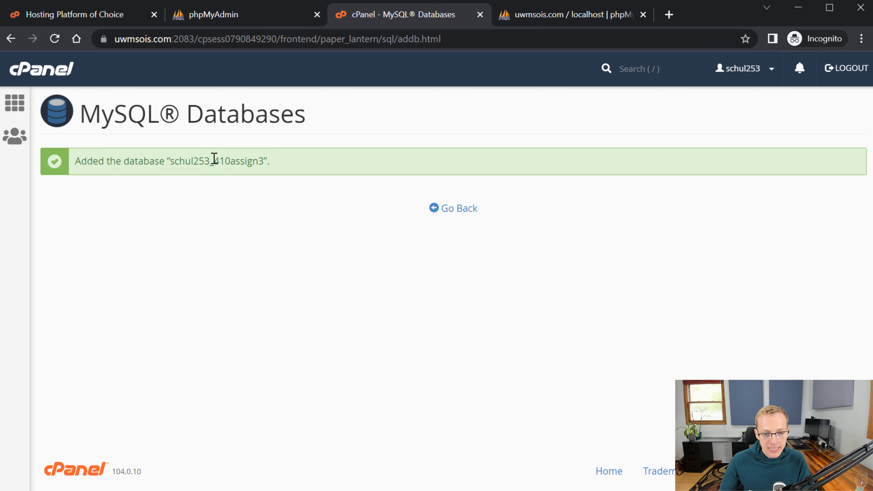
{"action": "left_click_drag", "start_coordinate": [219, 159], "coordinate": [171, 154]}
{"action": "left_click", "coordinate": [193, 179]}
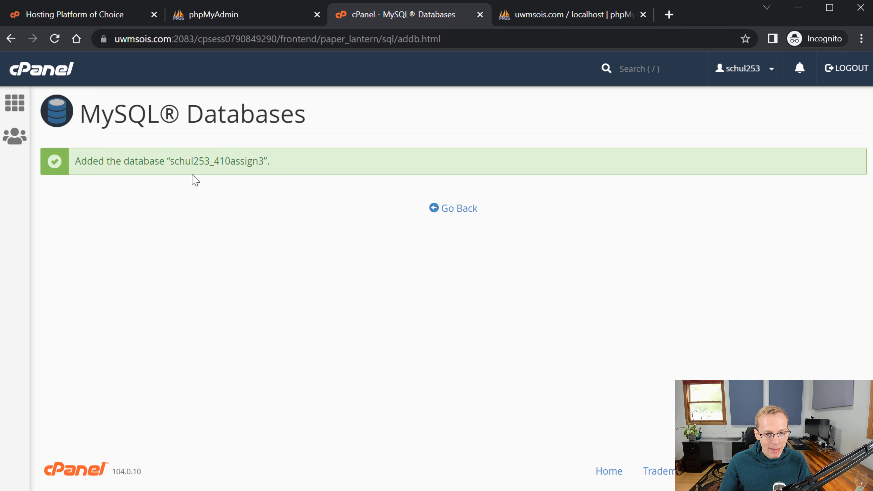
{"action": "left_click_drag", "start_coordinate": [170, 161], "coordinate": [284, 173]}
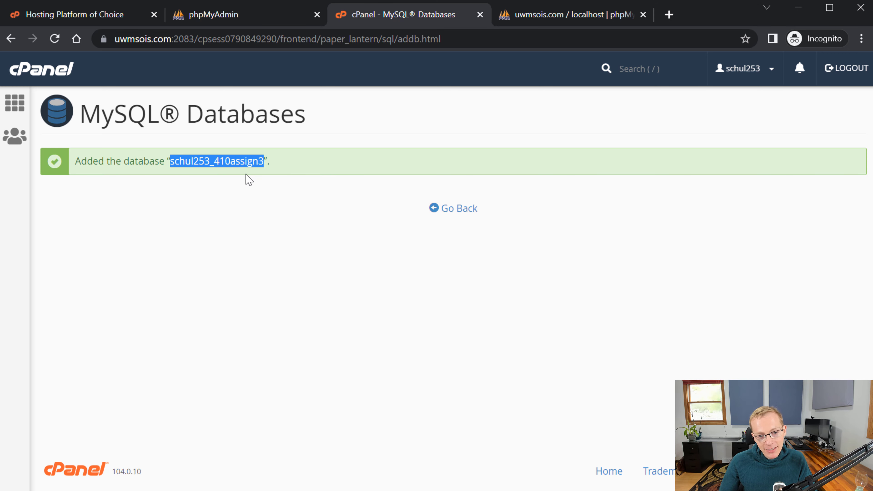
{"action": "left_click", "coordinate": [202, 162]}
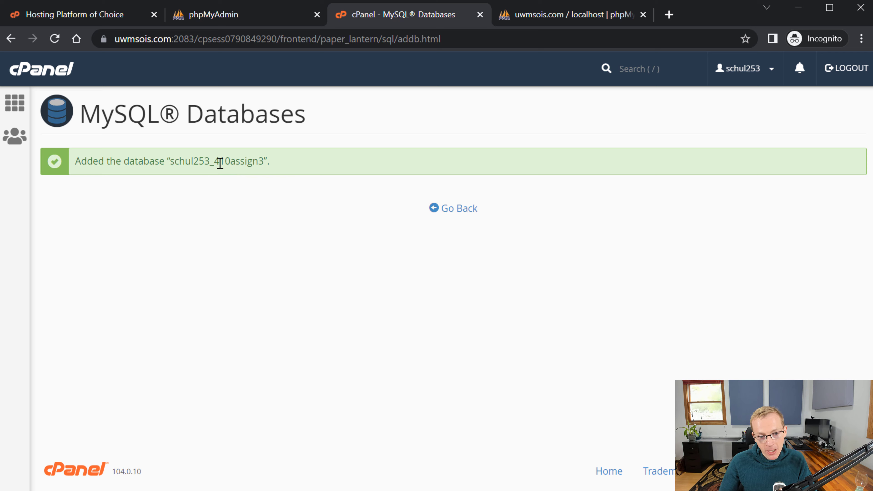
{"action": "left_click_drag", "start_coordinate": [214, 162], "coordinate": [171, 167]}
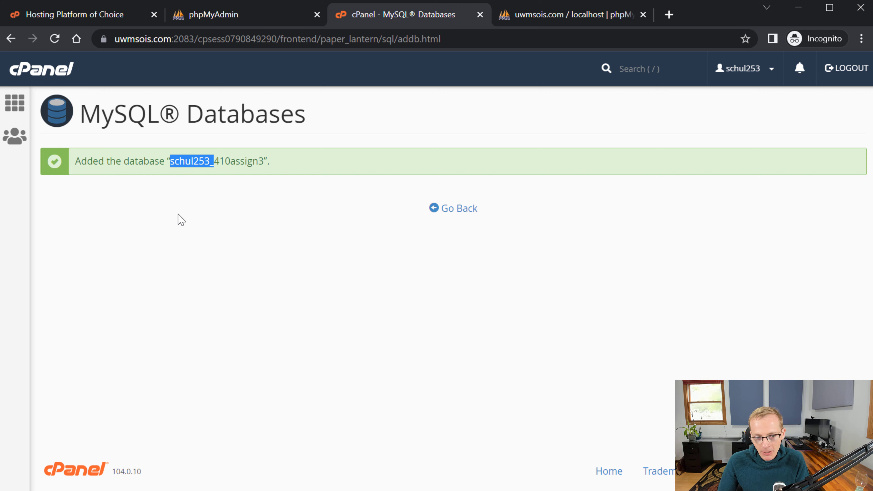
{"action": "left_click", "coordinate": [249, 195]}
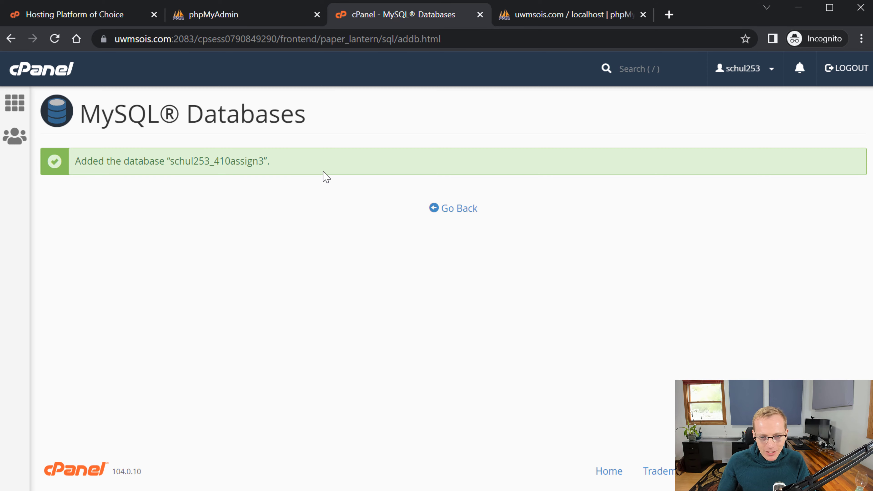
- Go back and find the prefixed 410assign3 database at 84 bytes under Current Databases
{"action": "left_click", "coordinate": [442, 209]}
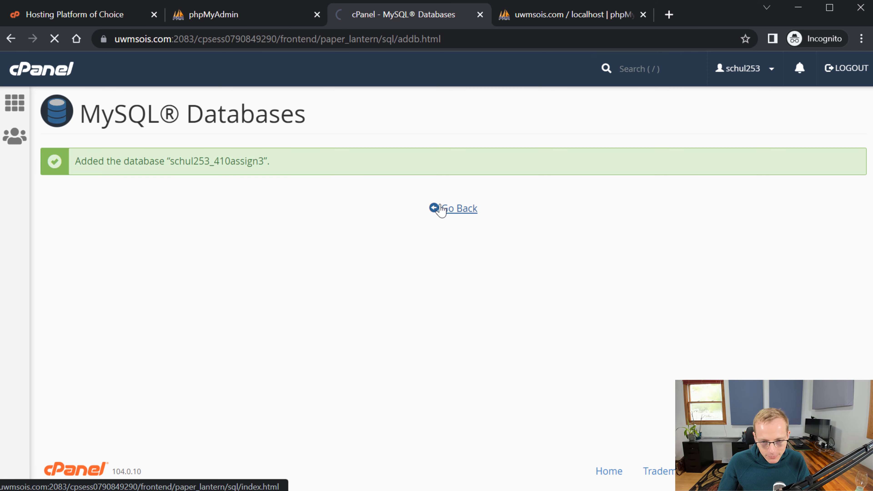
{"action": "scroll", "coordinate": [433, 275], "scroll_direction": "down", "scroll_amount": 6}
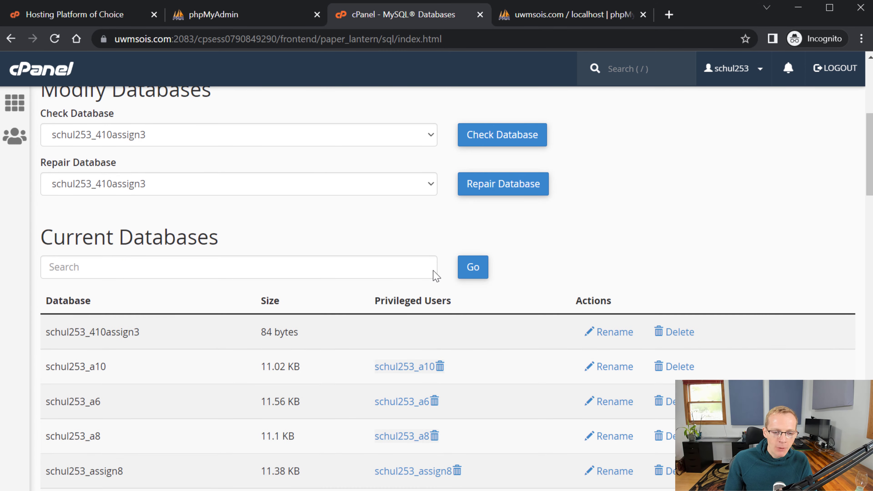
{"action": "scroll", "coordinate": [433, 275], "scroll_direction": "down", "scroll_amount": 2}
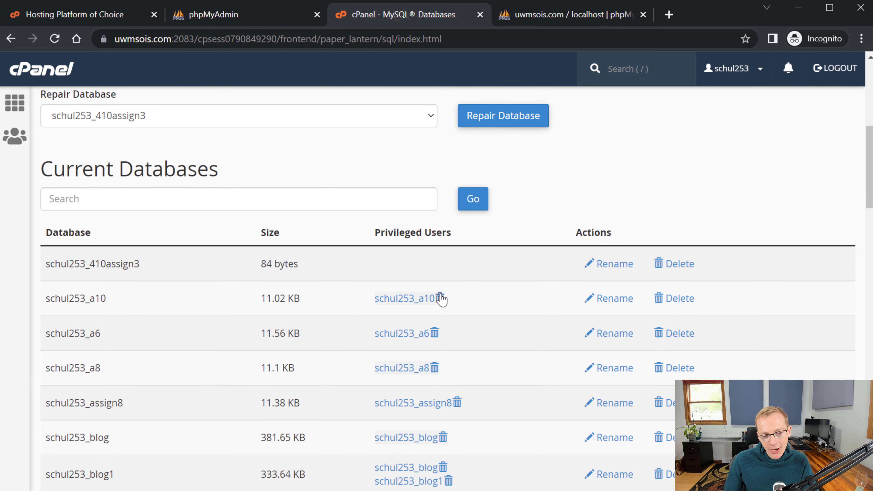
{"action": "scroll", "coordinate": [441, 298], "scroll_direction": "up", "scroll_amount": 2}
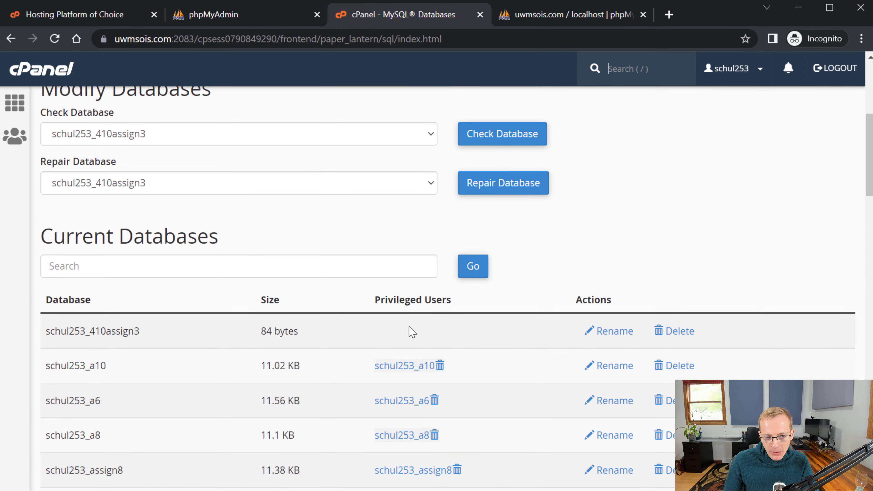
{"action": "scroll", "coordinate": [408, 331], "scroll_direction": "down", "scroll_amount": 4}
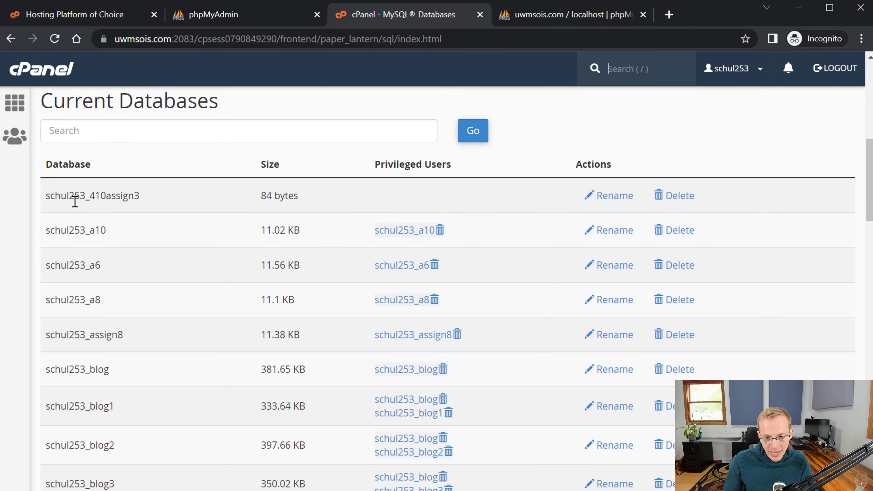
{"action": "scroll", "coordinate": [378, 199], "scroll_direction": "up", "scroll_amount": 4}
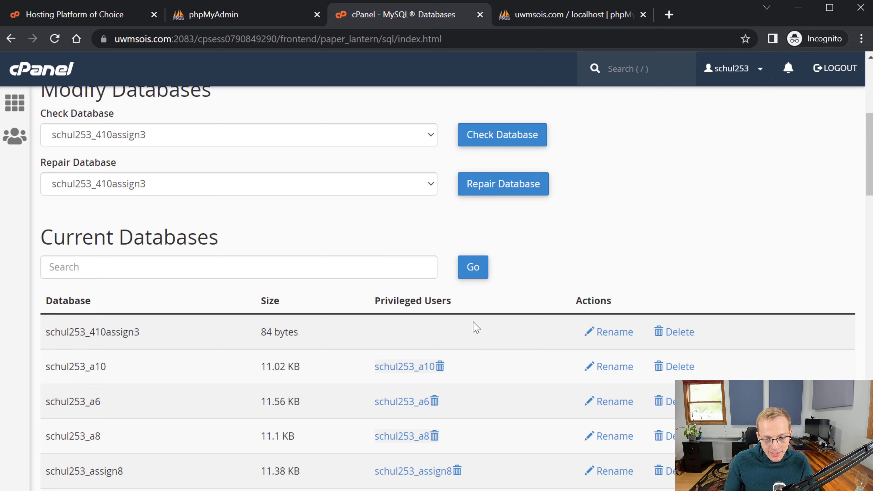
- Review an existing database user's privilege checkboxes, then return to the cPanel dashboard
{"action": "left_click", "coordinate": [417, 368]}
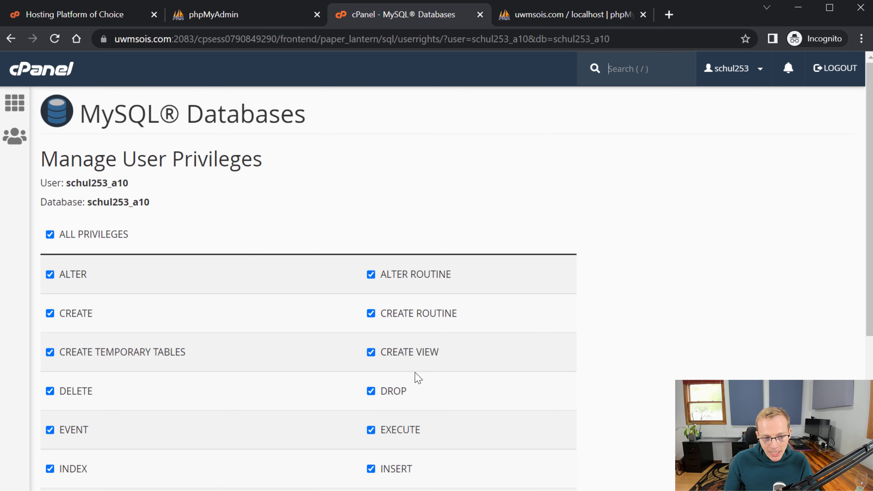
{"action": "scroll", "coordinate": [120, 344], "scroll_direction": "down", "scroll_amount": 2}
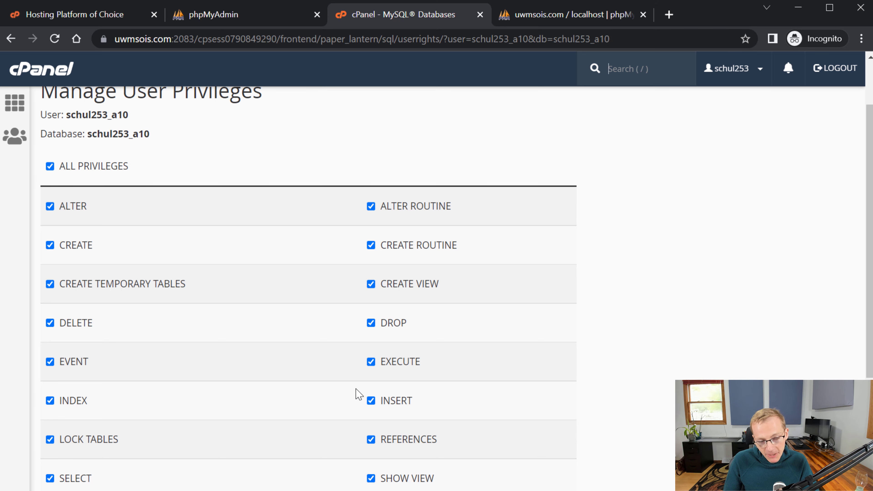
{"action": "scroll", "coordinate": [379, 396], "scroll_direction": "down", "scroll_amount": 4}
{"action": "scroll", "coordinate": [384, 398], "scroll_direction": "up", "scroll_amount": 6}
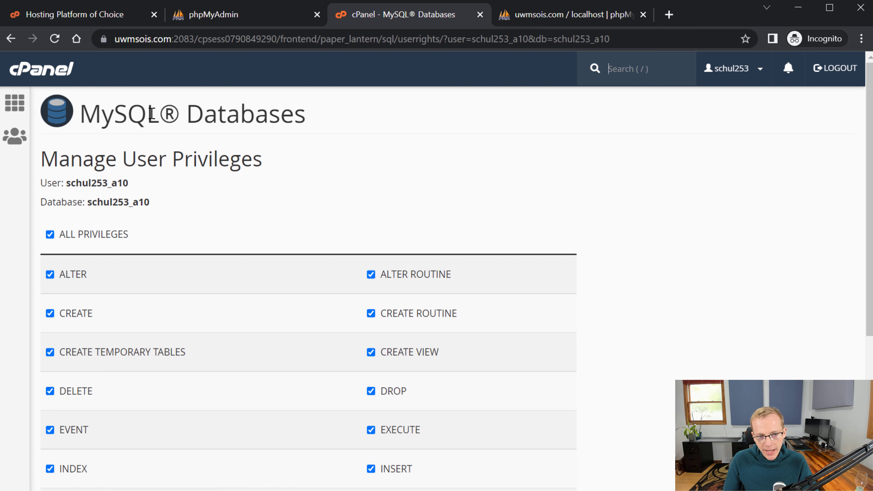
{"action": "left_click", "coordinate": [65, 71]}
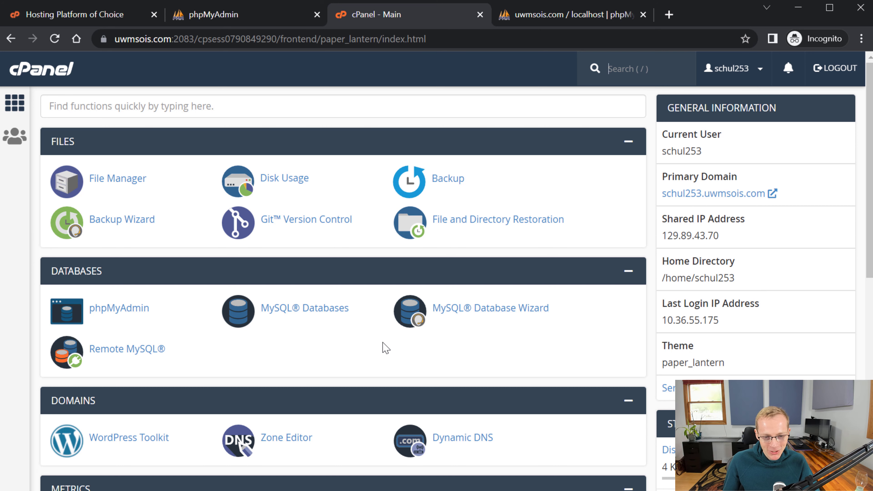
- Open MySQL Databases and view the Current Databases list showing 410assign3 at 84 bytes
{"action": "left_click", "coordinate": [325, 312]}
{"action": "scroll", "coordinate": [291, 382], "scroll_direction": "down", "scroll_amount": 3}
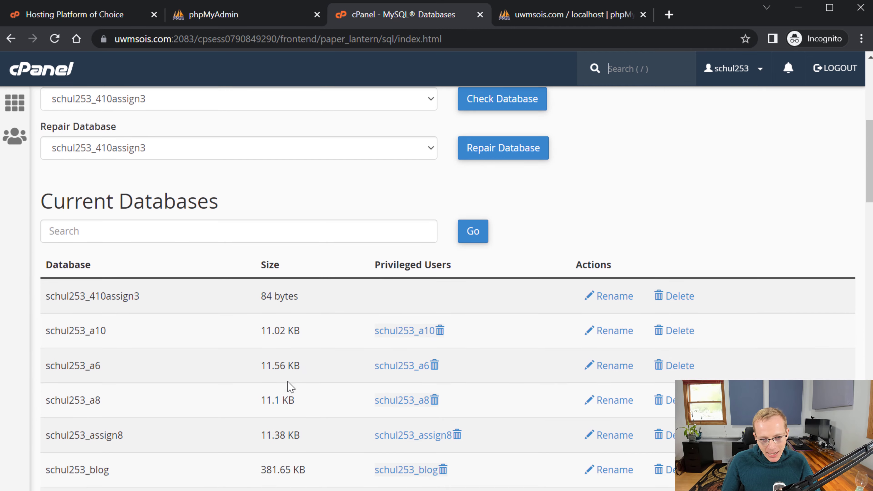
{"action": "scroll", "coordinate": [303, 378], "scroll_direction": "up", "scroll_amount": 1}
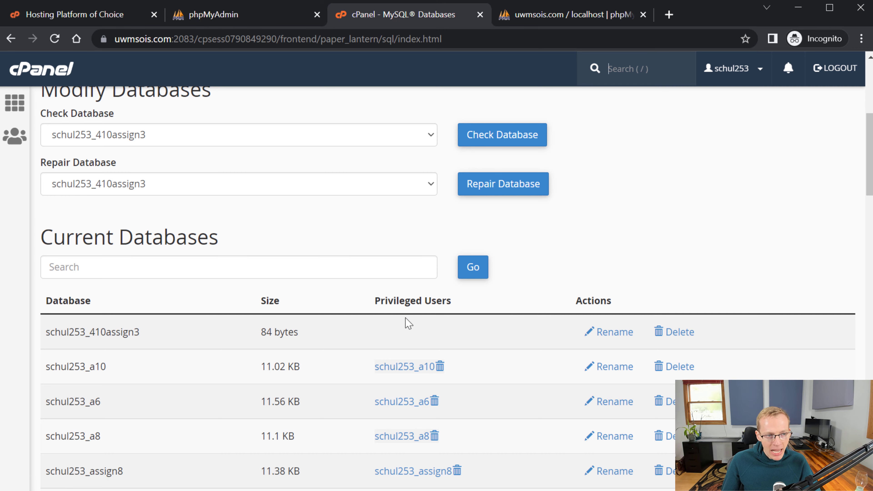
{"action": "scroll", "coordinate": [392, 327], "scroll_direction": "down", "scroll_amount": 10}
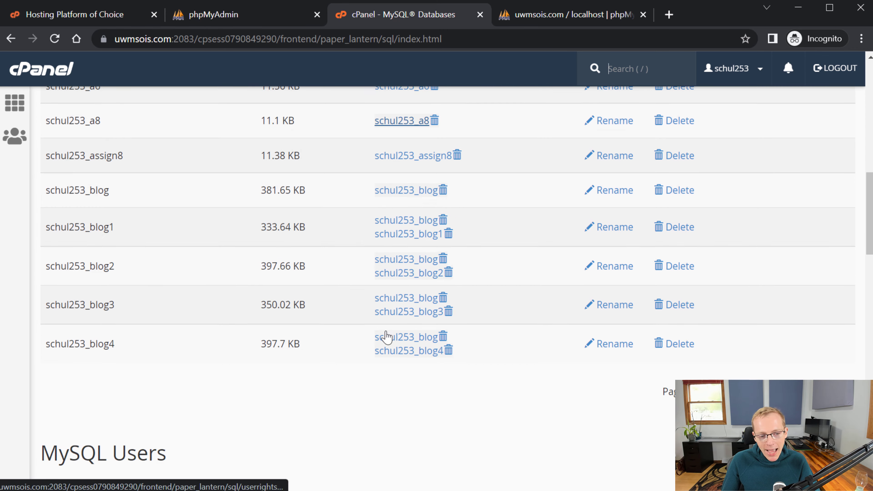
{"action": "scroll", "coordinate": [392, 332], "scroll_direction": "up", "scroll_amount": 12}
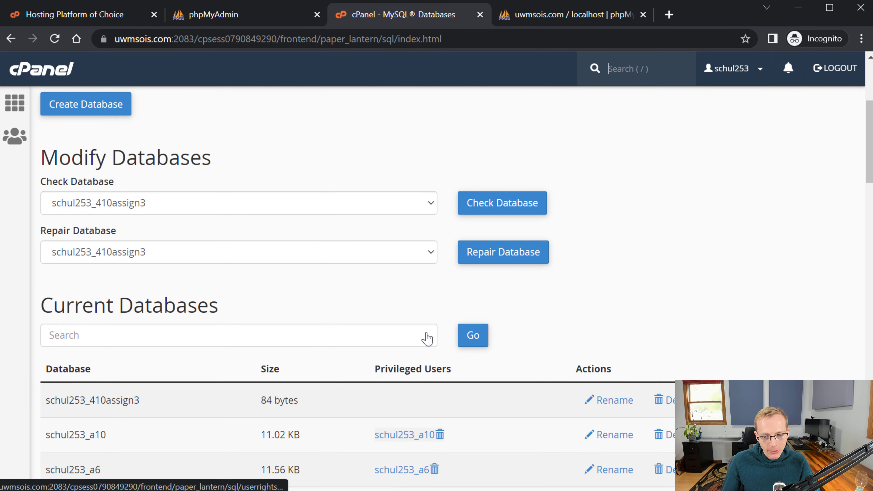
{"action": "scroll", "coordinate": [563, 368], "scroll_direction": "down", "scroll_amount": 5}
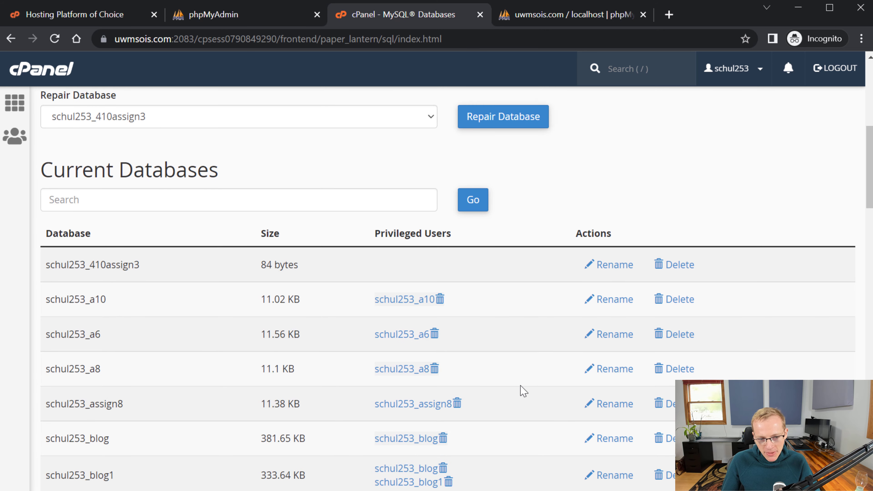
{"action": "scroll", "coordinate": [492, 403], "scroll_direction": "up", "scroll_amount": 6}
{"action": "scroll", "coordinate": [470, 412], "scroll_direction": "down", "scroll_amount": 2}
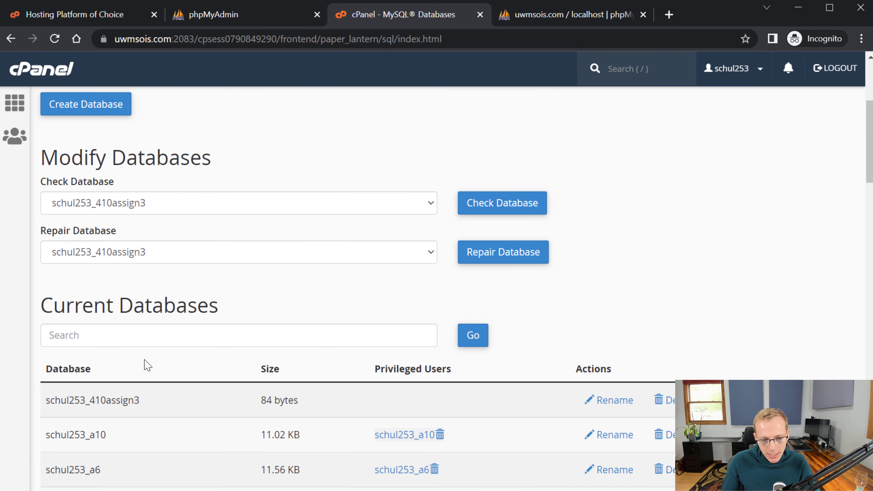
{"action": "scroll", "coordinate": [183, 357], "scroll_direction": "down", "scroll_amount": 2}
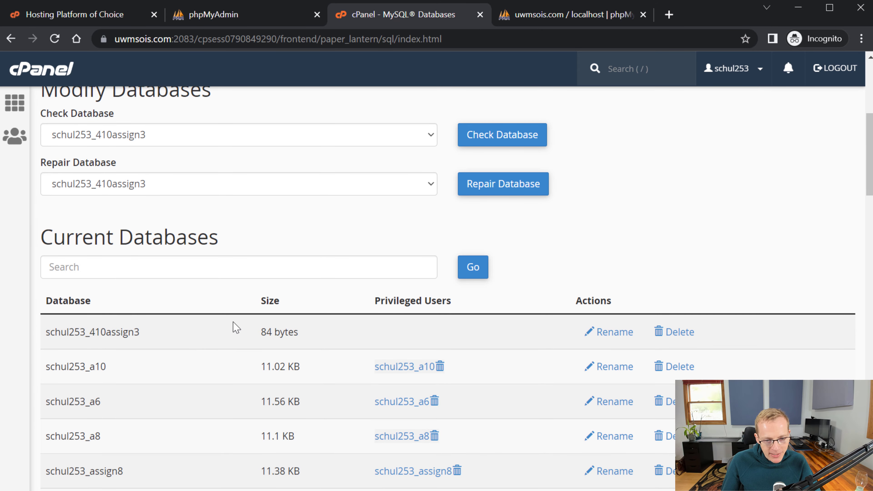
{"action": "scroll", "coordinate": [272, 312], "scroll_direction": "down", "scroll_amount": 2}
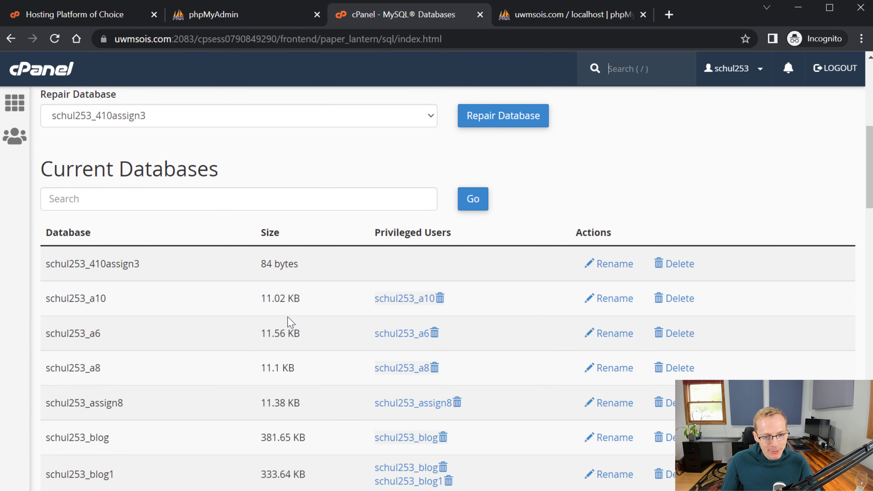
{"action": "left_click_drag", "start_coordinate": [300, 271], "coordinate": [260, 263]}
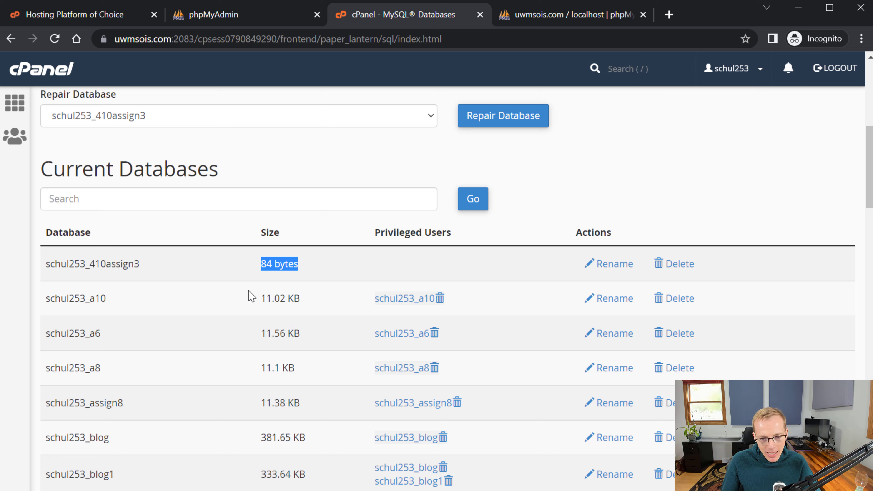
{"action": "left_click_drag", "start_coordinate": [300, 299], "coordinate": [262, 298]}
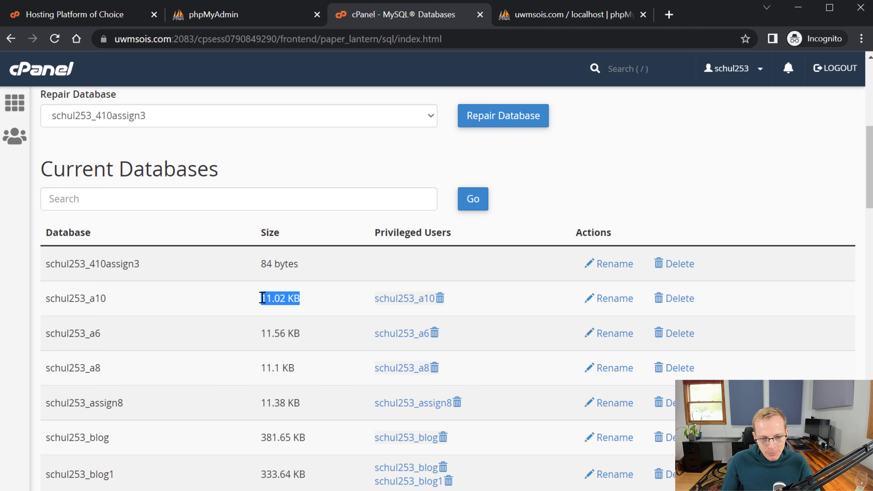
{"action": "scroll", "coordinate": [289, 316], "scroll_direction": "down", "scroll_amount": 8}
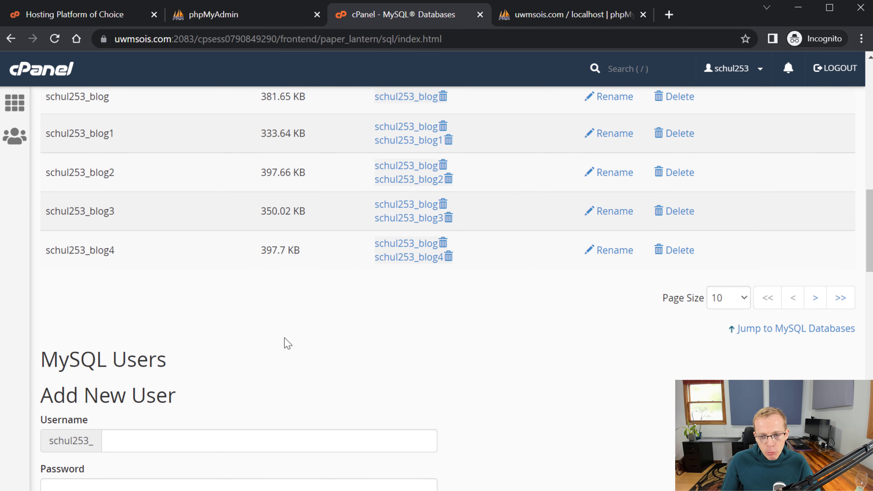
{"action": "scroll", "coordinate": [286, 345], "scroll_direction": "up", "scroll_amount": 8}
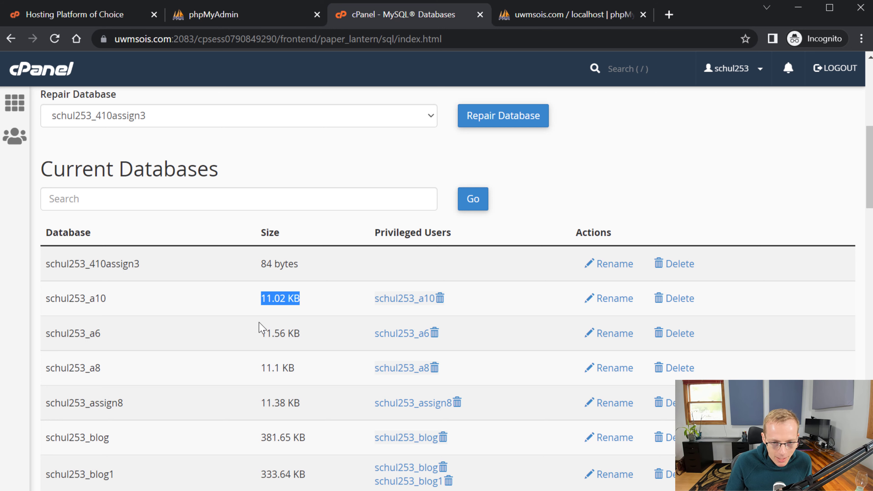
{"action": "left_click", "coordinate": [260, 298]}
{"action": "left_click_drag", "start_coordinate": [302, 263], "coordinate": [245, 257]}
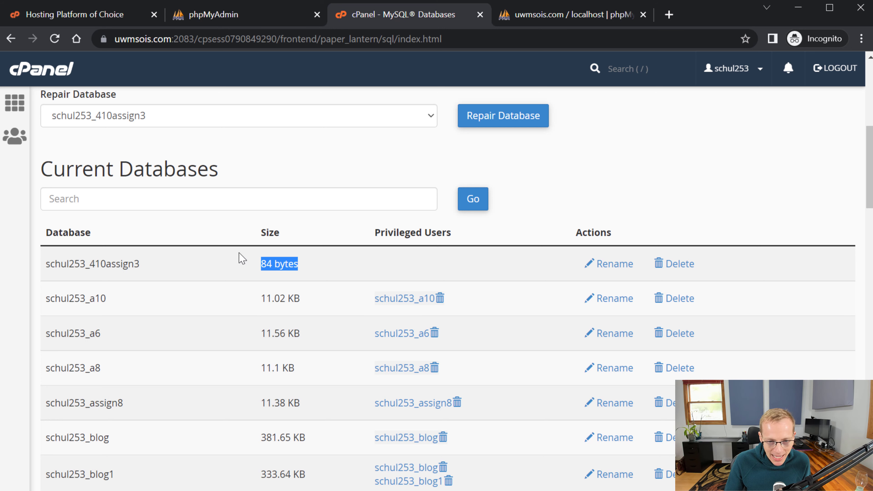
{"action": "scroll", "coordinate": [258, 382], "scroll_direction": "down", "scroll_amount": 8}
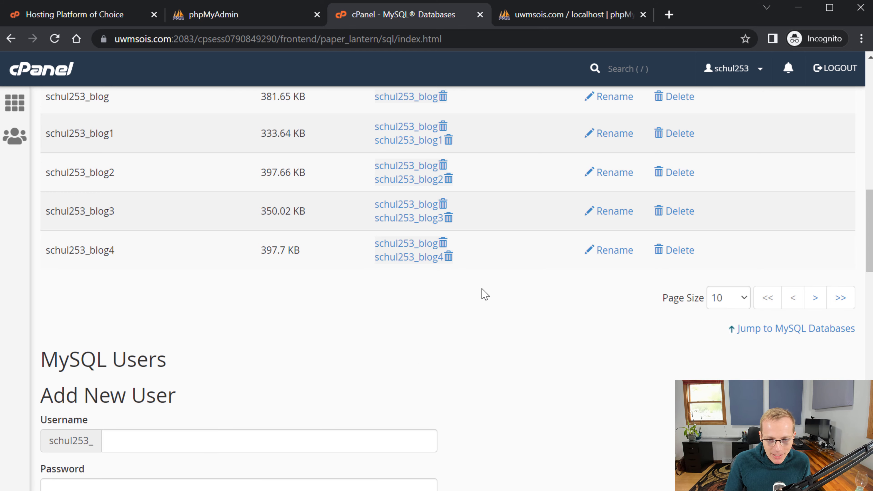
{"action": "scroll", "coordinate": [469, 296], "scroll_direction": "up", "scroll_amount": 5}
{"action": "scroll", "coordinate": [369, 304], "scroll_direction": "up", "scroll_amount": 5}
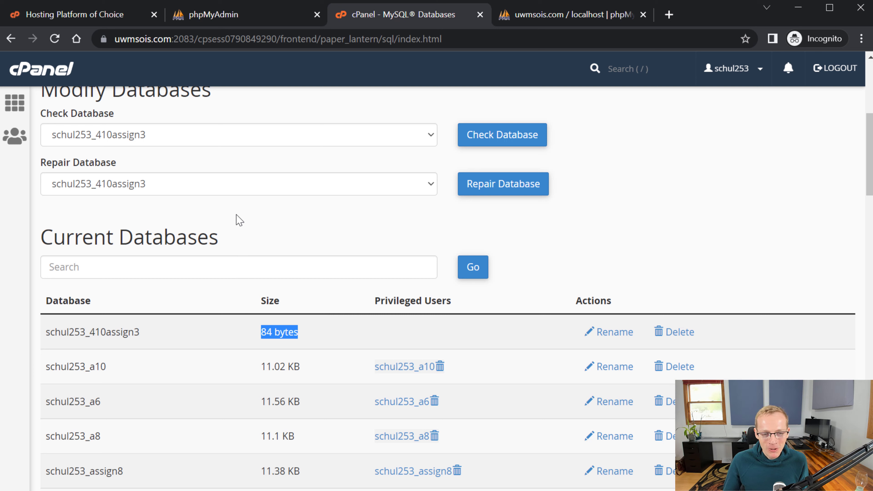
{"action": "scroll", "coordinate": [265, 240], "scroll_direction": "up", "scroll_amount": 6}
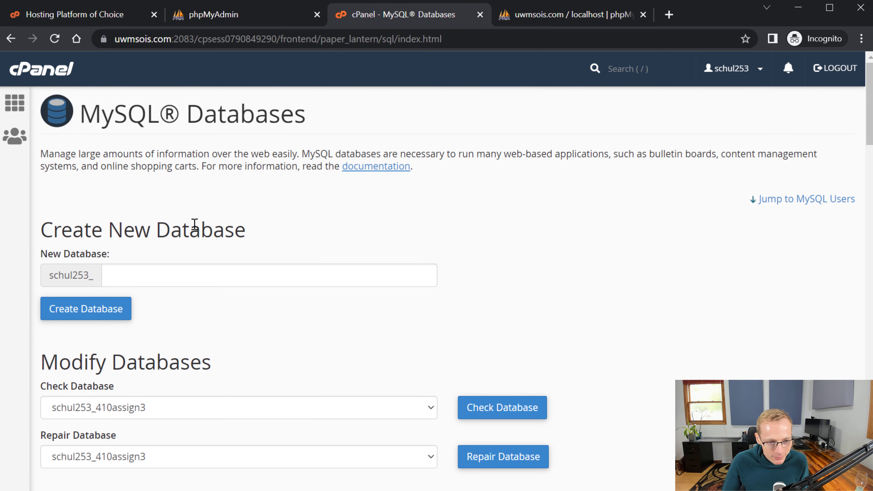
{"action": "scroll", "coordinate": [287, 198], "scroll_direction": "down", "scroll_amount": 4}
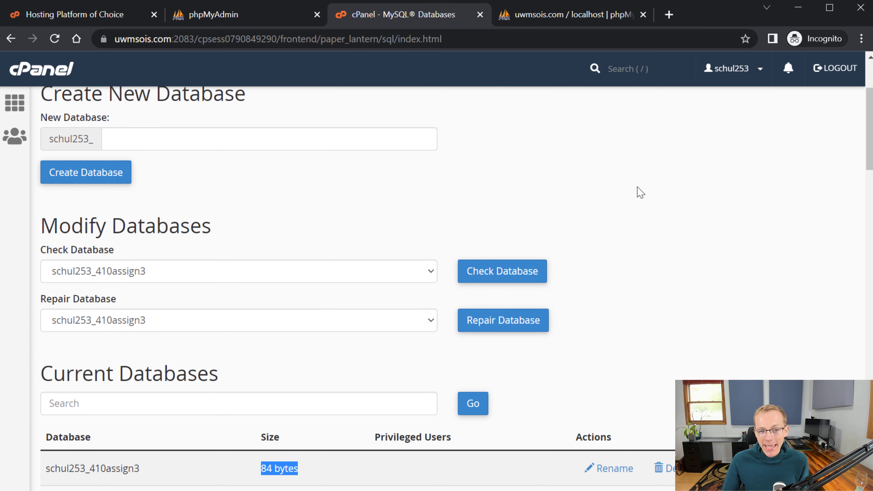
{"action": "scroll", "coordinate": [629, 248], "scroll_direction": "down", "scroll_amount": 4}
{"action": "scroll", "coordinate": [637, 246], "scroll_direction": "up", "scroll_amount": 8}
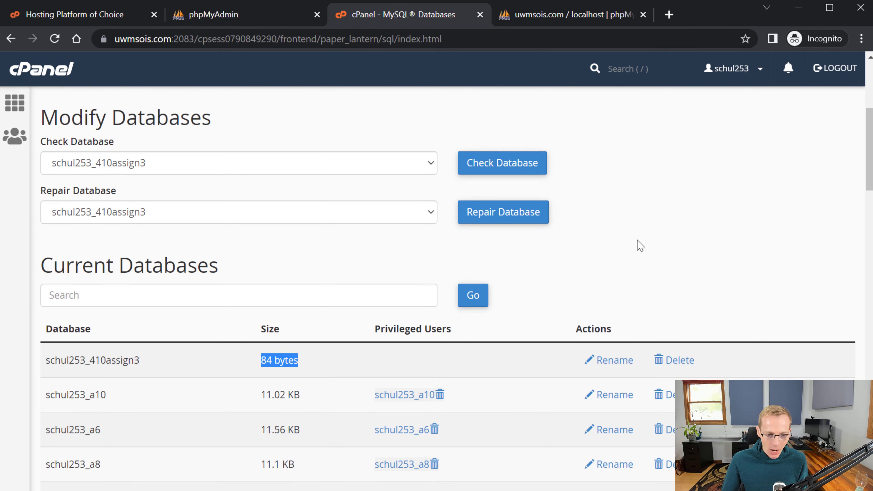
- Return to the cPanel home page and launch phpMyAdmin from the Databases section
{"action": "left_click", "coordinate": [46, 73]}
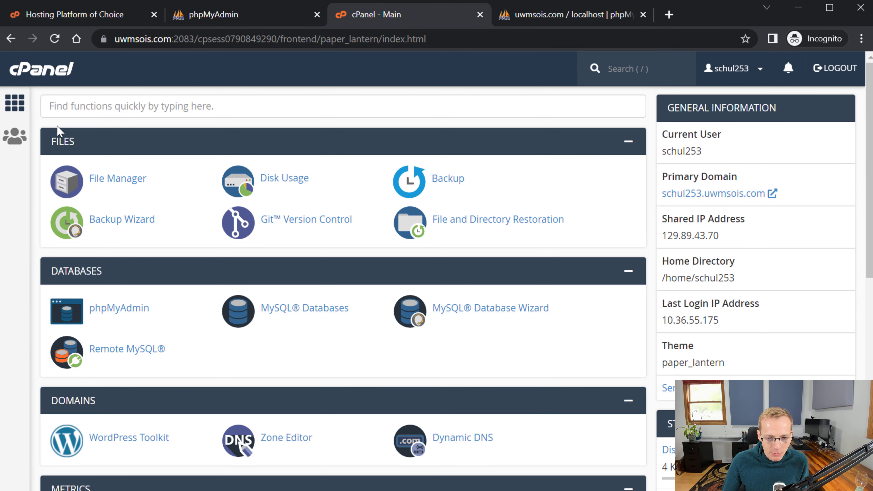
{"action": "left_click", "coordinate": [114, 311]}
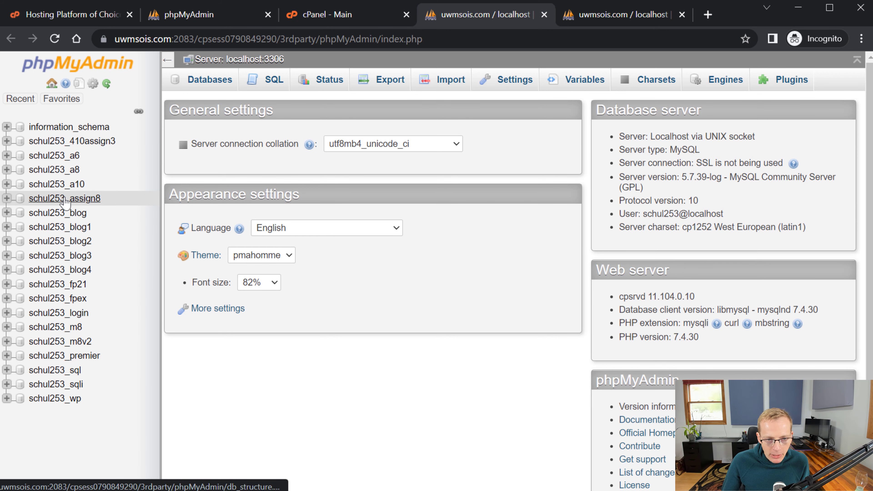
- Open the schul253_410assign3 database, dismissing the Incognito data-clearing prompt, to see its empty structure
{"action": "left_click", "coordinate": [75, 142]}
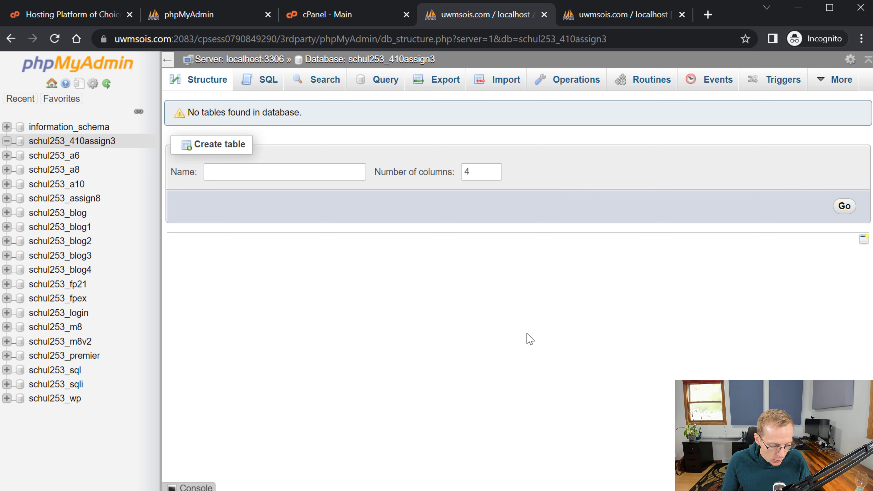
{"action": "key", "text": "ctrl+shift+Delete"}
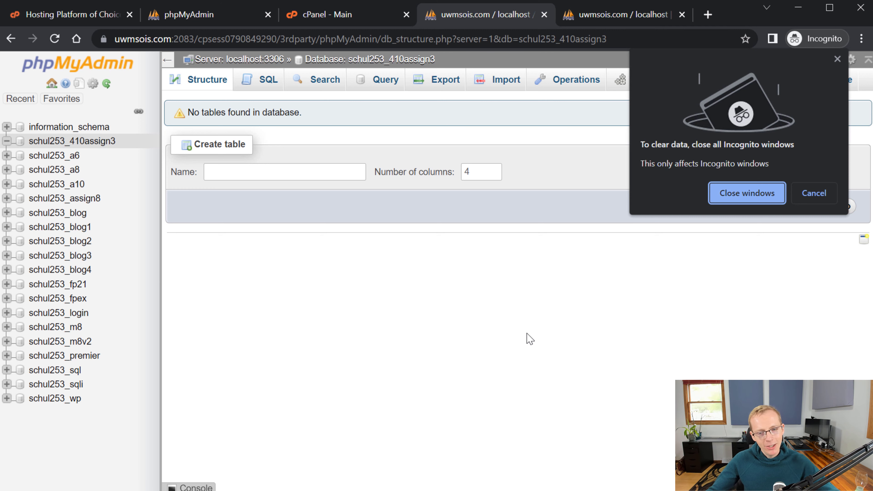
{"action": "left_click", "coordinate": [815, 199]}
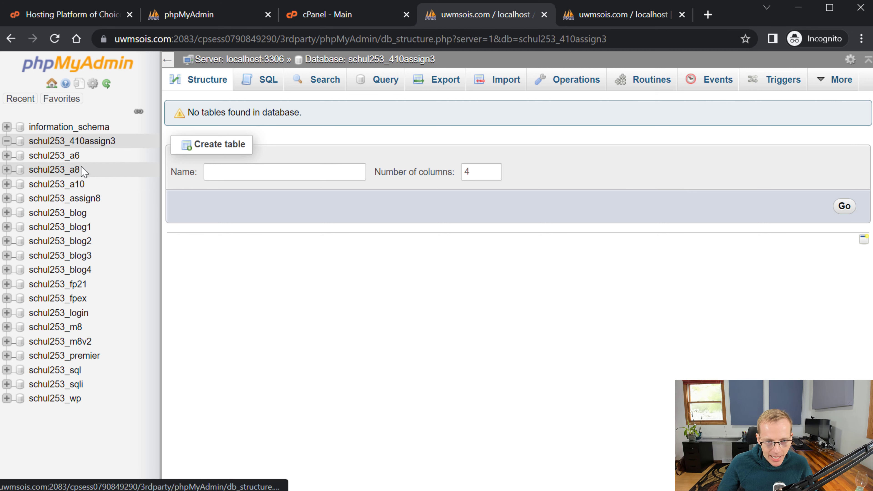
{"action": "left_click", "coordinate": [81, 144]}
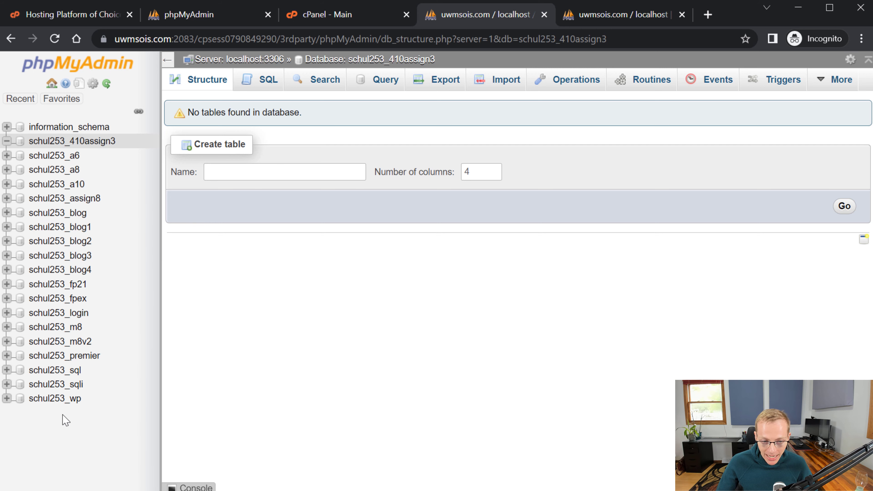
- Browse the tables in schul253_wp and the information_schema system tables
{"action": "left_click", "coordinate": [67, 402]}
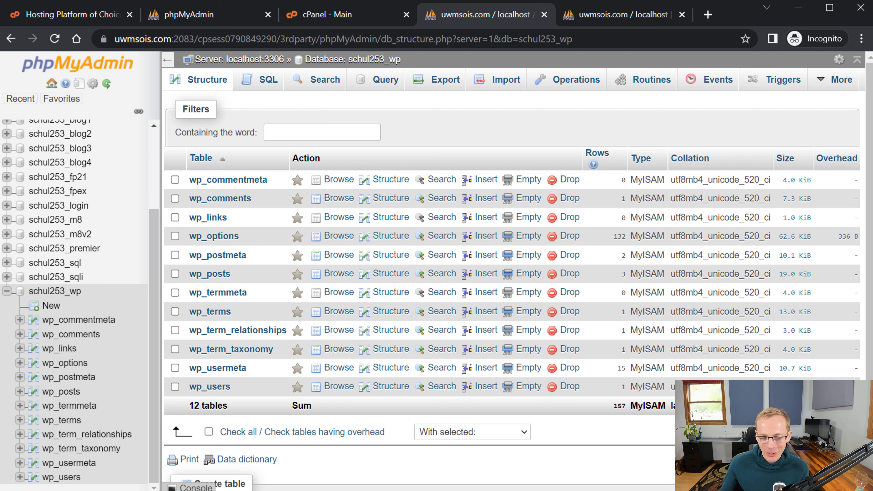
{"action": "scroll", "coordinate": [68, 188], "scroll_direction": "up", "scroll_amount": 3}
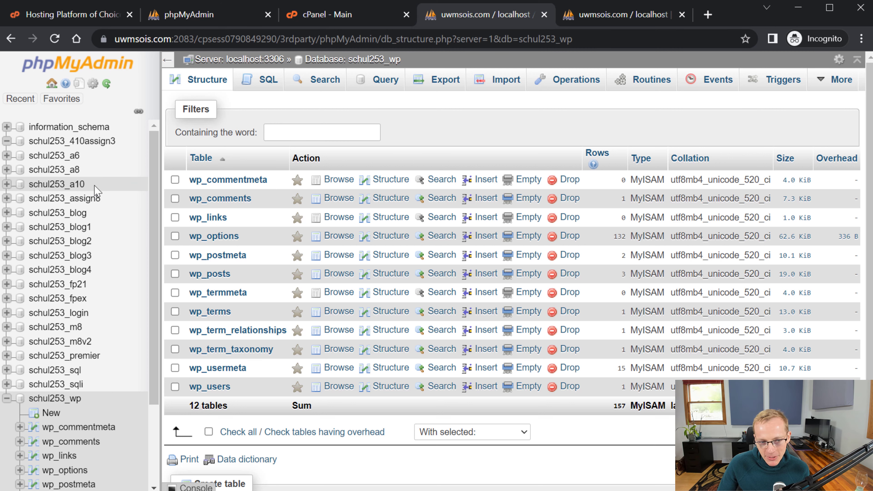
{"action": "left_click", "coordinate": [62, 130]}
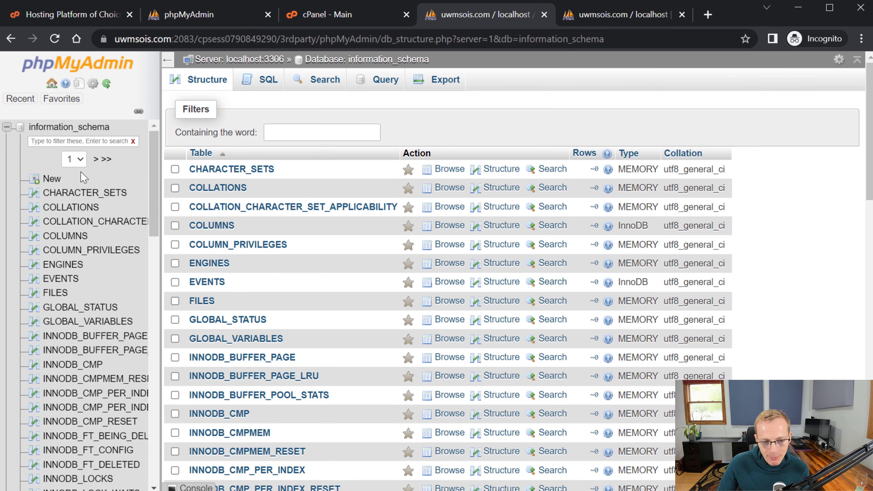
{"action": "scroll", "coordinate": [34, 178], "scroll_direction": "down", "scroll_amount": 3}
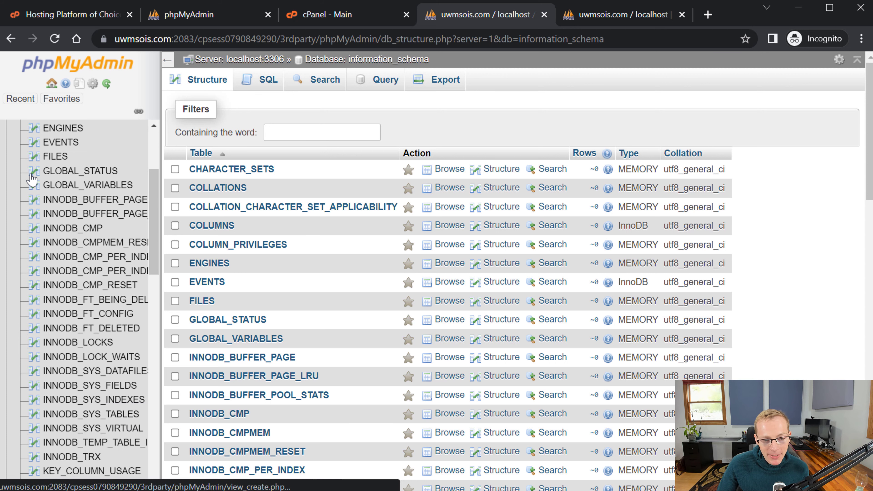
{"action": "scroll", "coordinate": [33, 180], "scroll_direction": "down", "scroll_amount": 3}
{"action": "scroll", "coordinate": [32, 180], "scroll_direction": "down", "scroll_amount": 6}
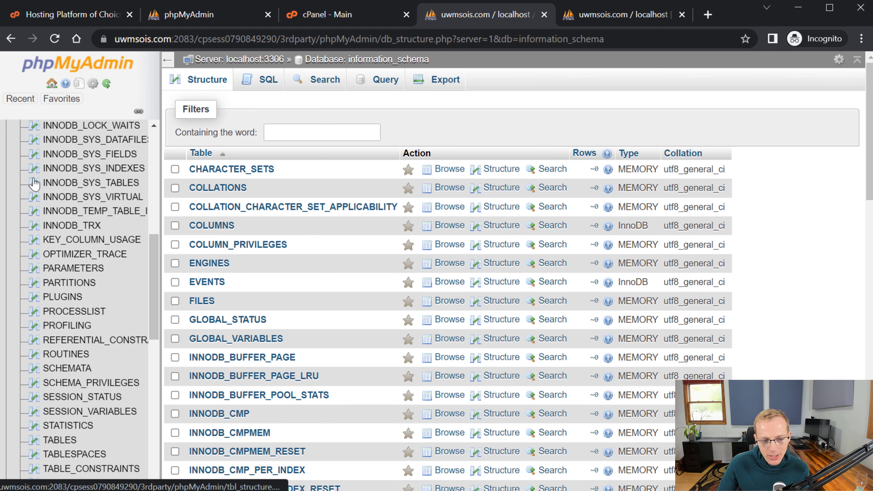
{"action": "scroll", "coordinate": [68, 193], "scroll_direction": "up", "scroll_amount": 5}
{"action": "scroll", "coordinate": [69, 193], "scroll_direction": "up", "scroll_amount": 4}
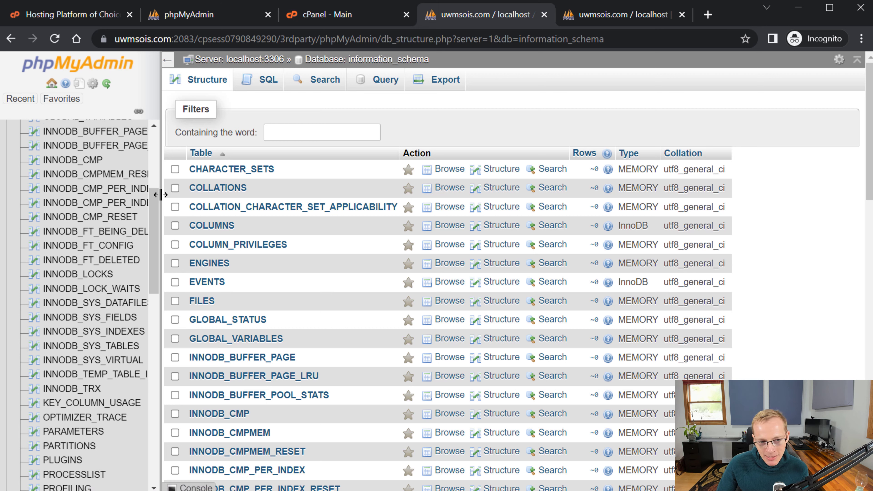
{"action": "left_click_drag", "start_coordinate": [156, 210], "coordinate": [156, 152]}
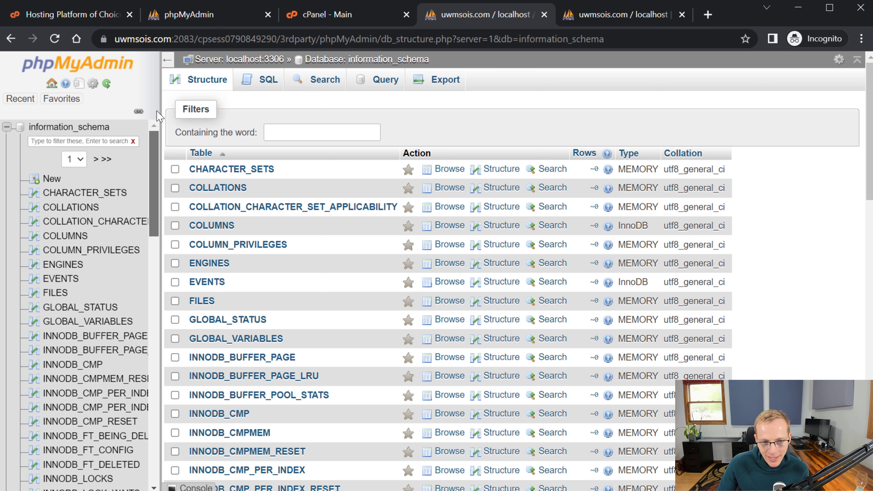
{"action": "left_click", "coordinate": [7, 127]}
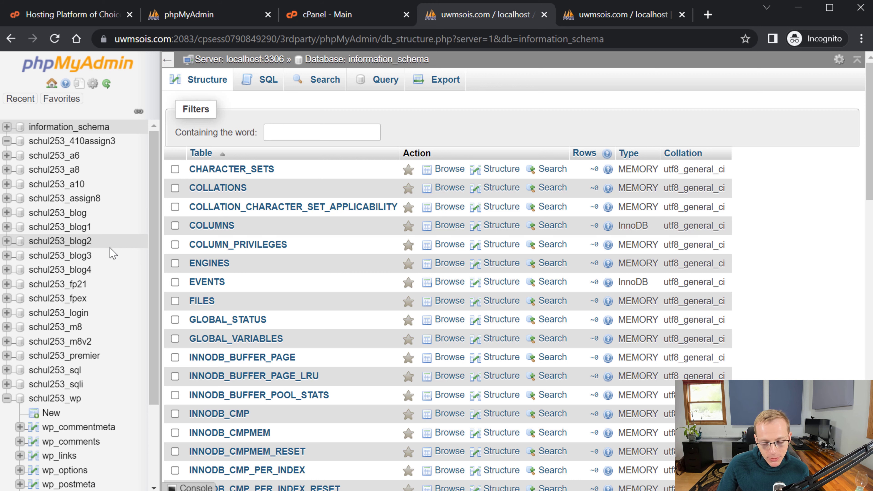
{"action": "left_click", "coordinate": [71, 146]}
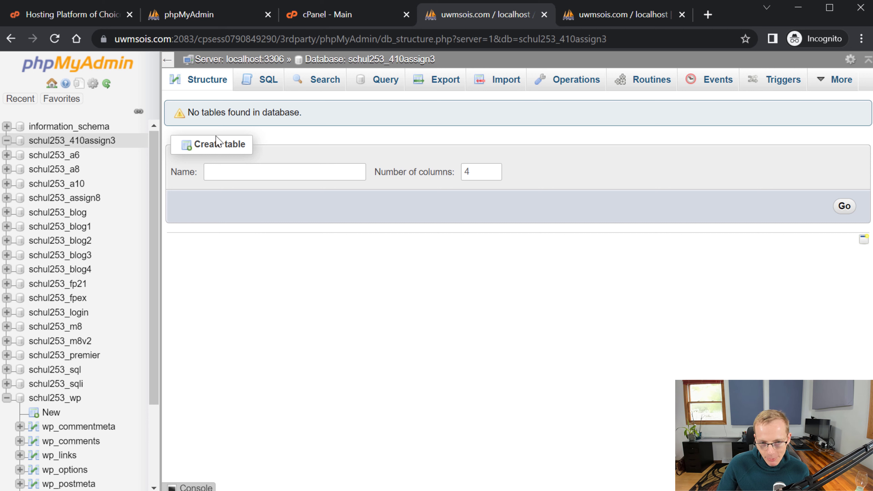
- Enter users as the table name in the Create table form
{"action": "left_click", "coordinate": [221, 171]}
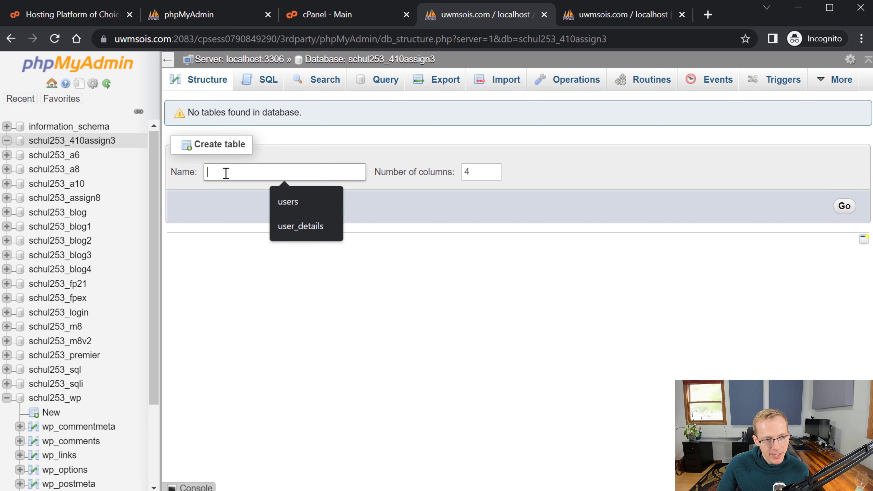
{"action": "left_click", "coordinate": [400, 362]}
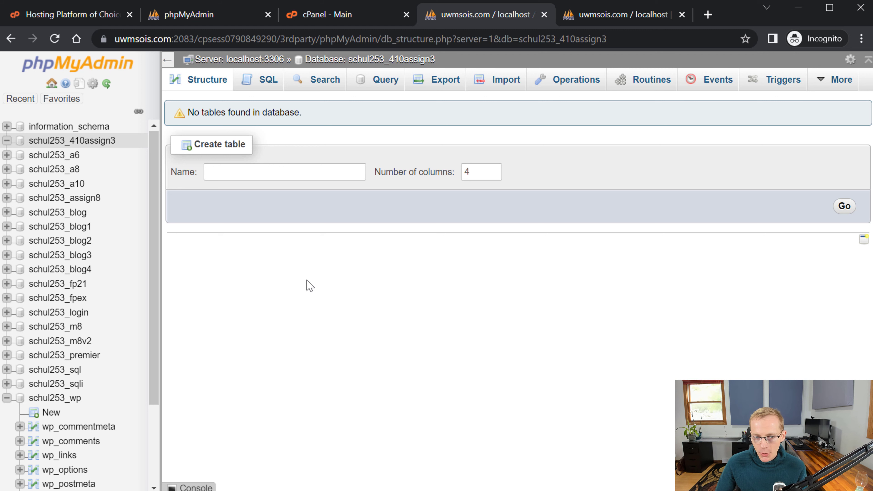
{"action": "left_click", "coordinate": [279, 169]}
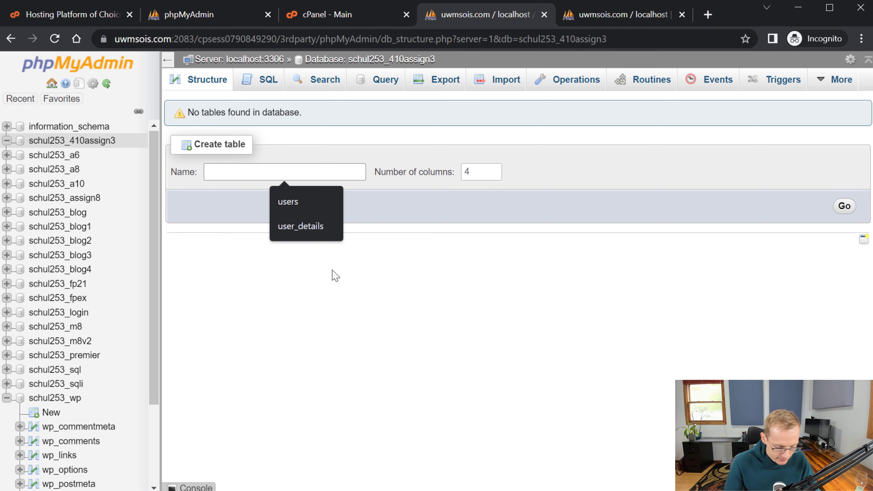
{"action": "type", "text": "users"}
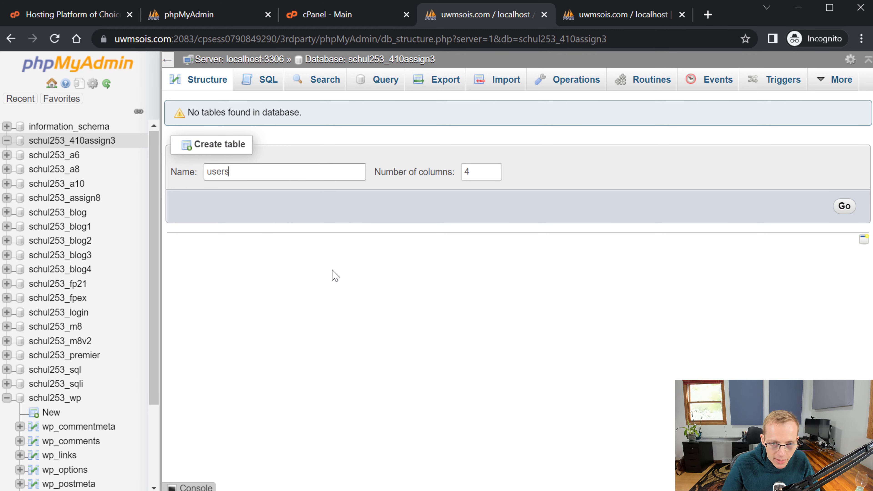
{"action": "left_click", "coordinate": [546, 387]}
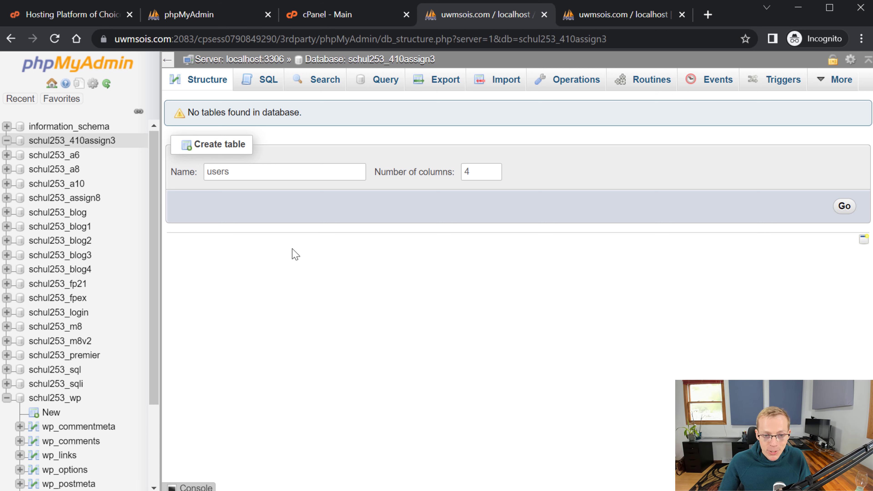
{"action": "left_click_drag", "start_coordinate": [275, 174], "coordinate": [10, 156]}
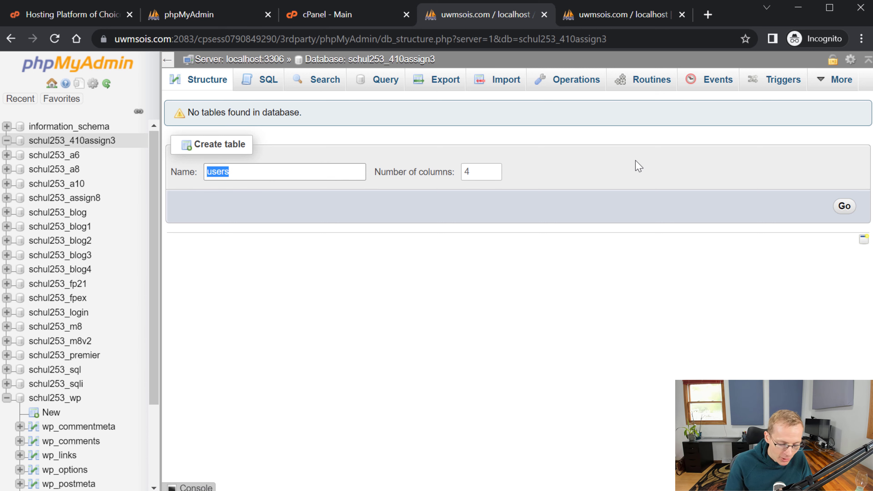
{"action": "type", "text": "Users"}
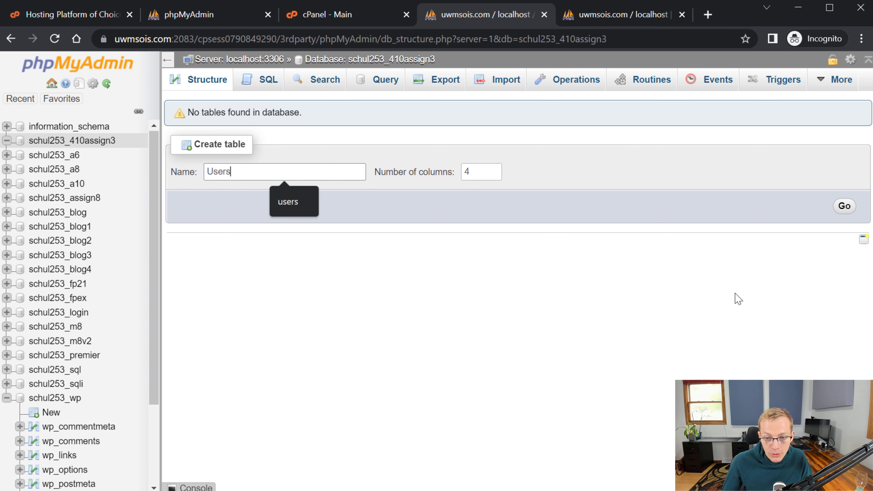
{"action": "left_click", "coordinate": [734, 293]}
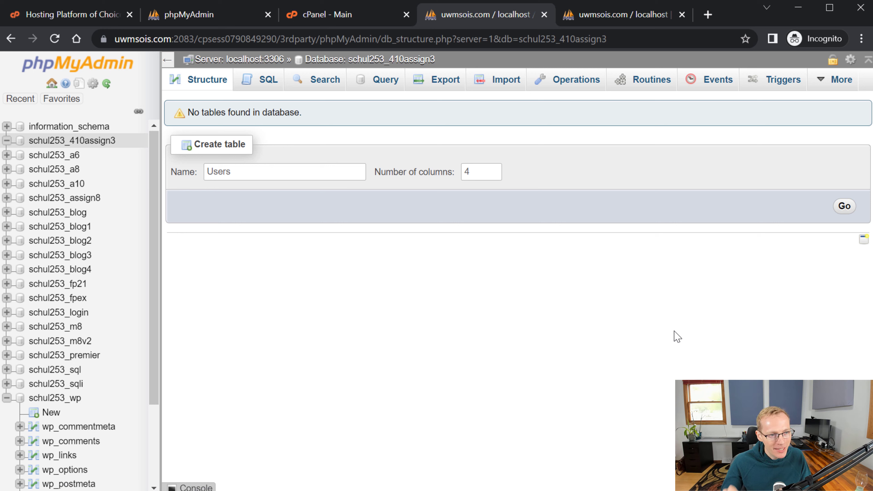
{"action": "left_click", "coordinate": [340, 176]}
{"action": "type", "text": "For"}
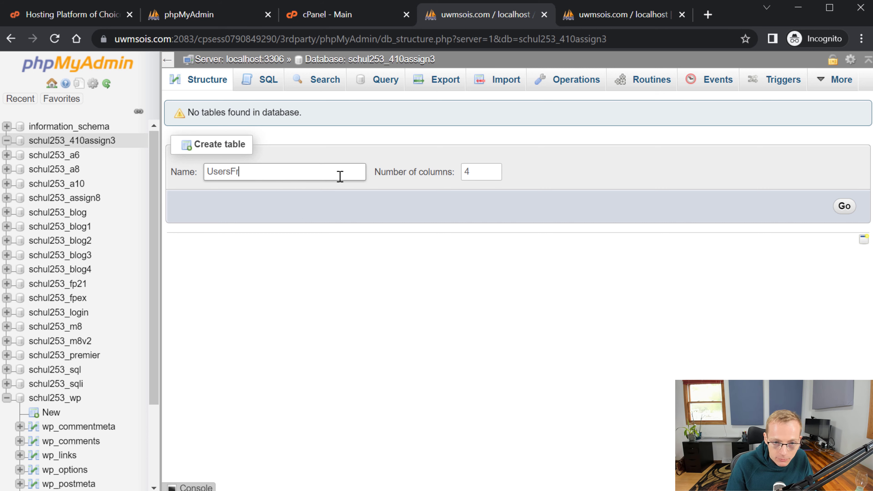
{"action": "type", "text": "Assigning"}
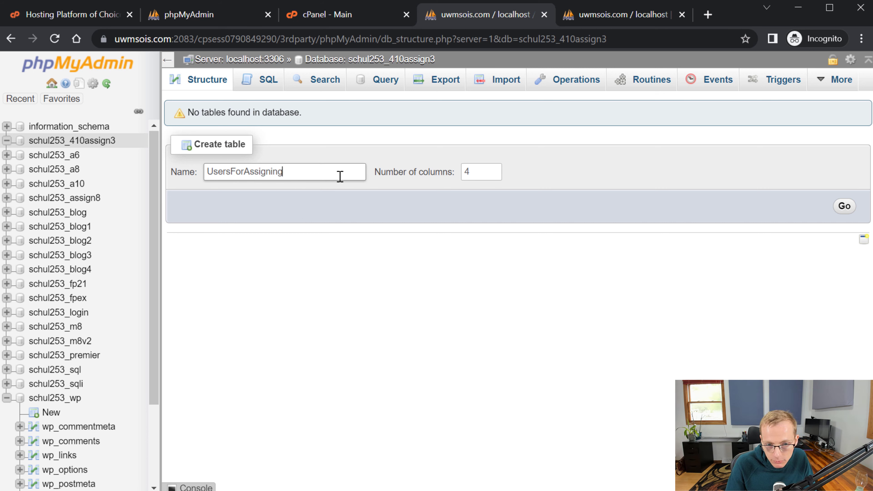
{"action": "key", "text": "BackSpace"}
{"action": "key", "text": "BackSpace"}
{"action": "key", "text": "BackSpace"}
{"action": "key", "text": "BackSpace"}
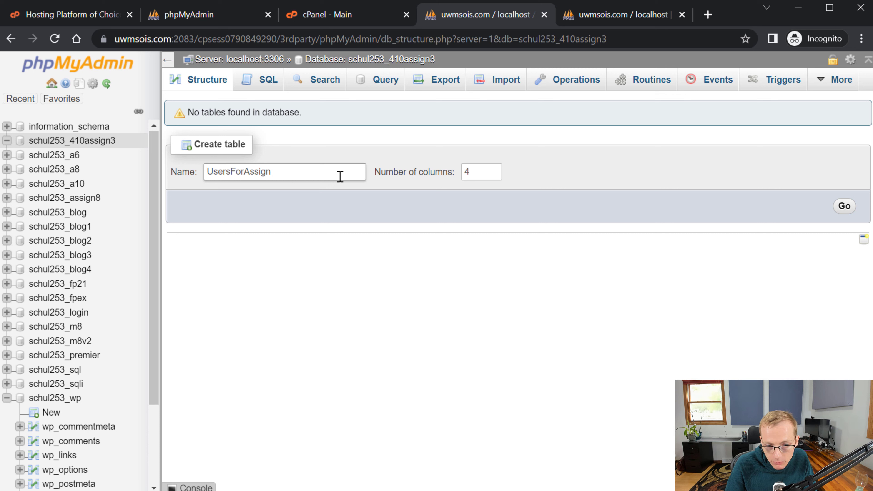
{"action": "type", "text": "3lnIFN"}
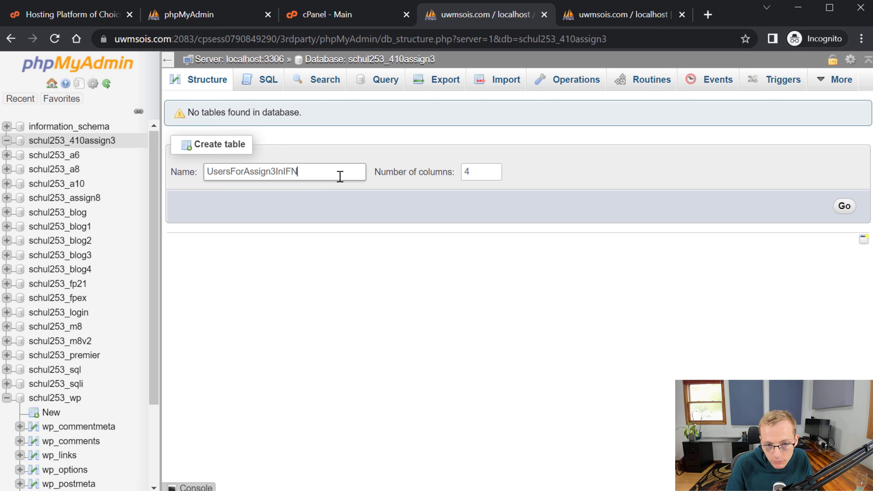
{"action": "key", "text": "BackSpace"}
{"action": "key", "text": "BackSpace"}
{"action": "type", "text": "NFOST410"}
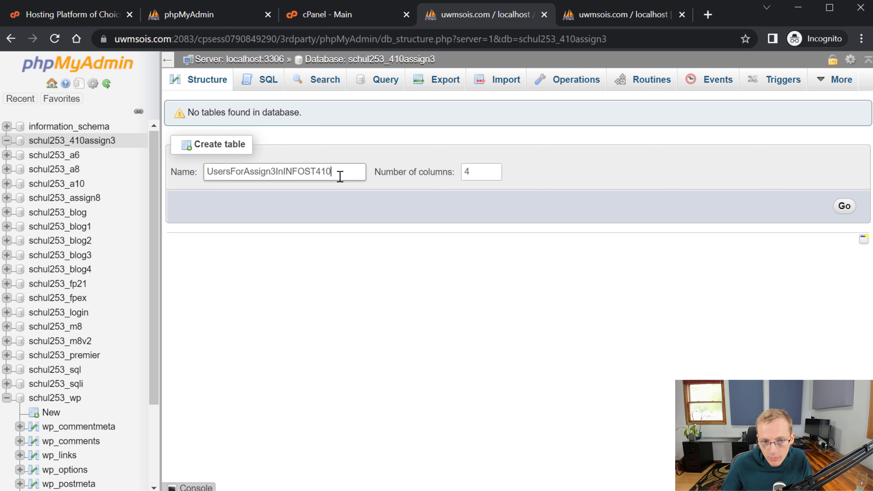
{"action": "left_click", "coordinate": [498, 323]}
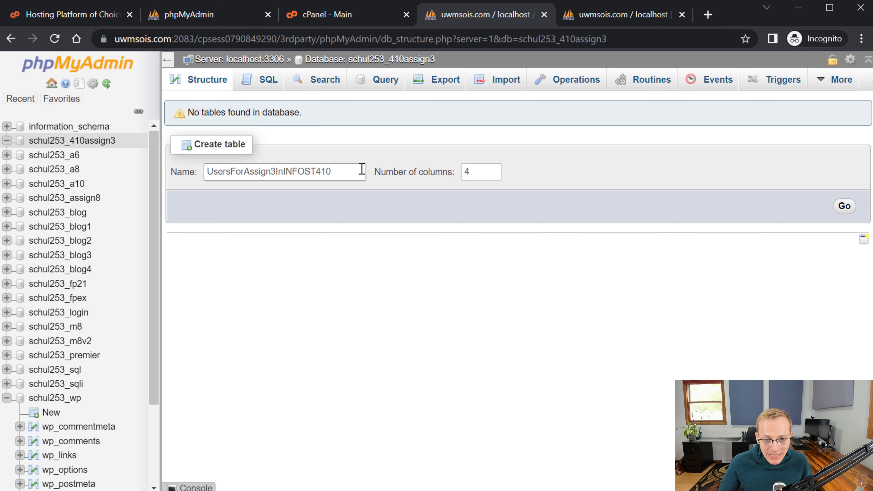
{"action": "left_click_drag", "start_coordinate": [363, 172], "coordinate": [121, 197]}
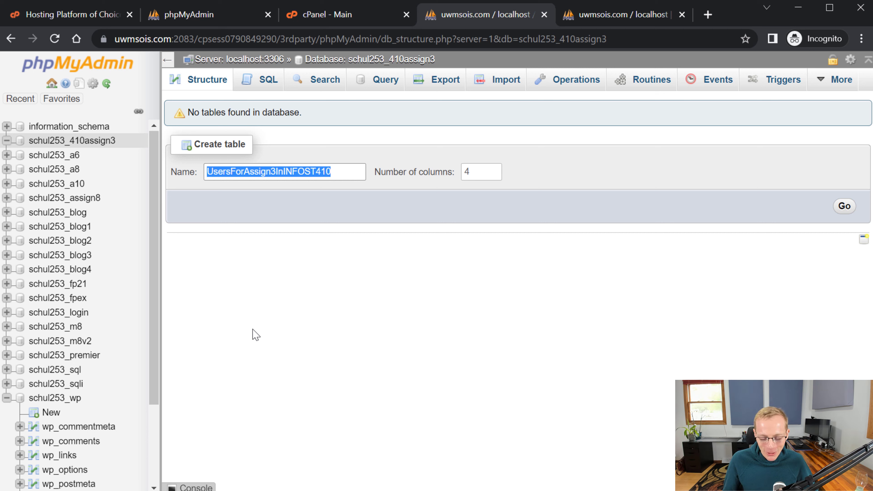
{"action": "type", "text": "users"}
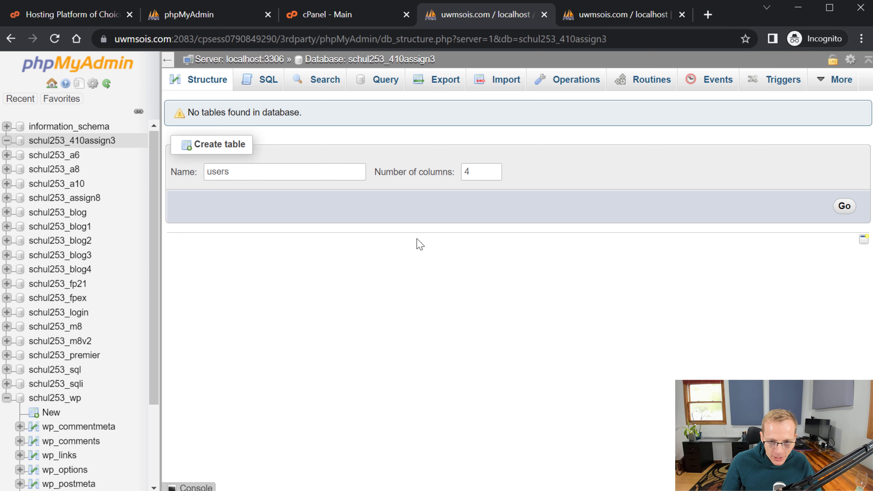
- Set the number of columns to 6 and submit the users table with Go
{"action": "double_click", "coordinate": [467, 172]}
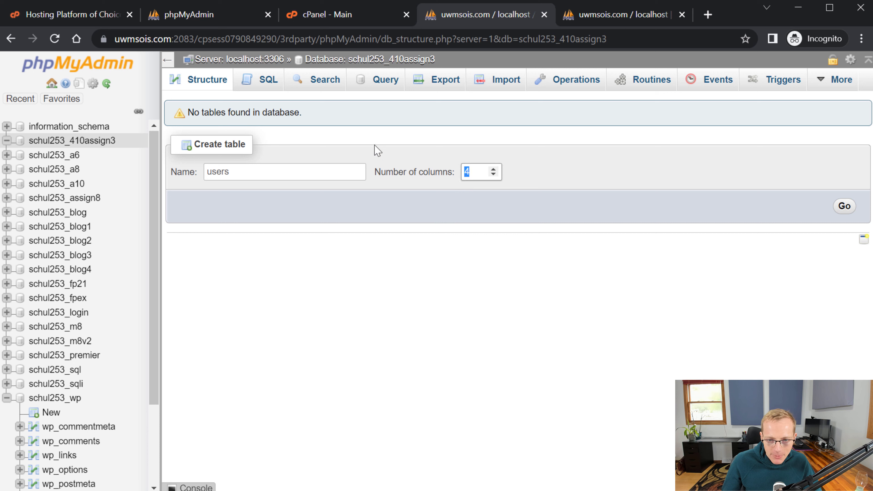
{"action": "type", "text": "6"}
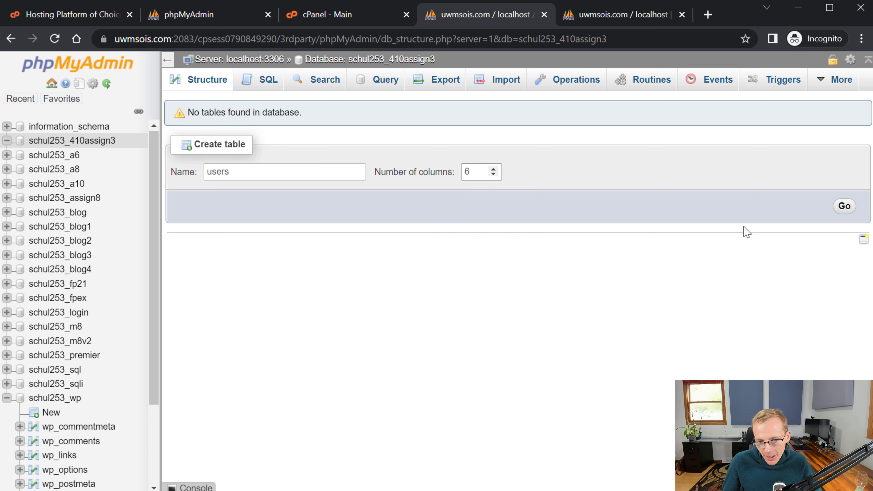
{"action": "key", "text": "Tab"}
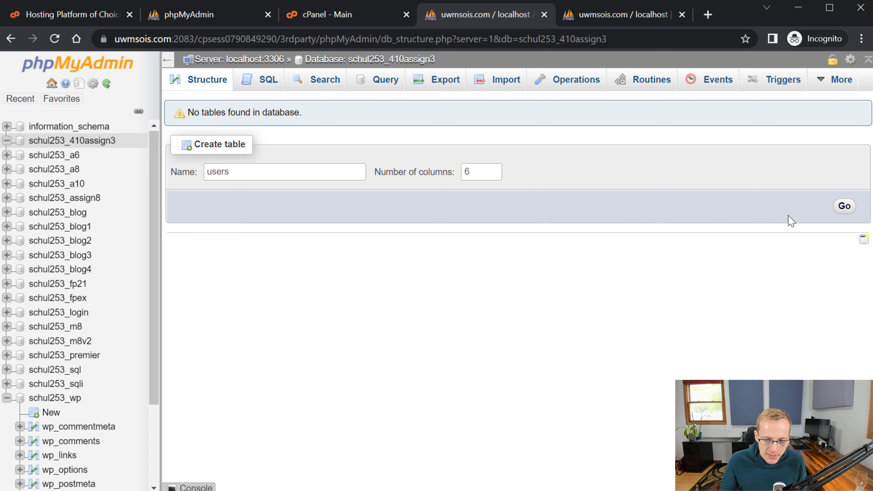
{"action": "left_click", "coordinate": [847, 207]}
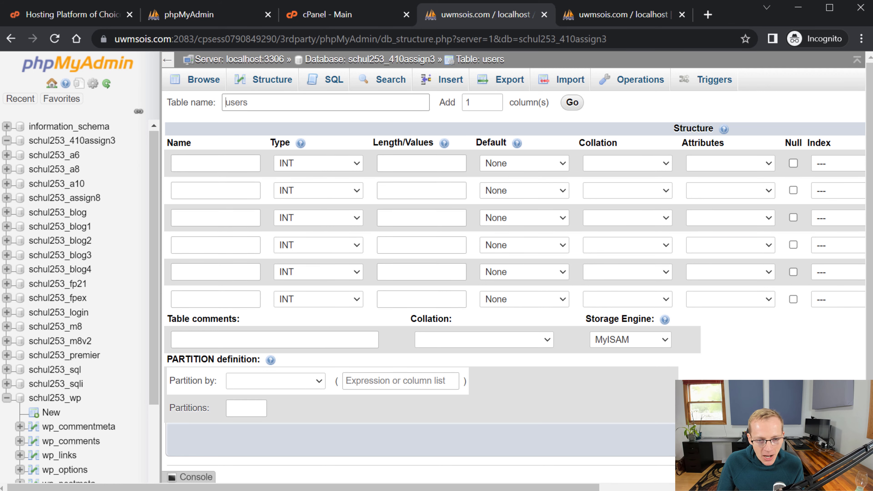
- Once the six-row column definition form loads, focus the first column's Name field
{"action": "left_click", "coordinate": [185, 162]}
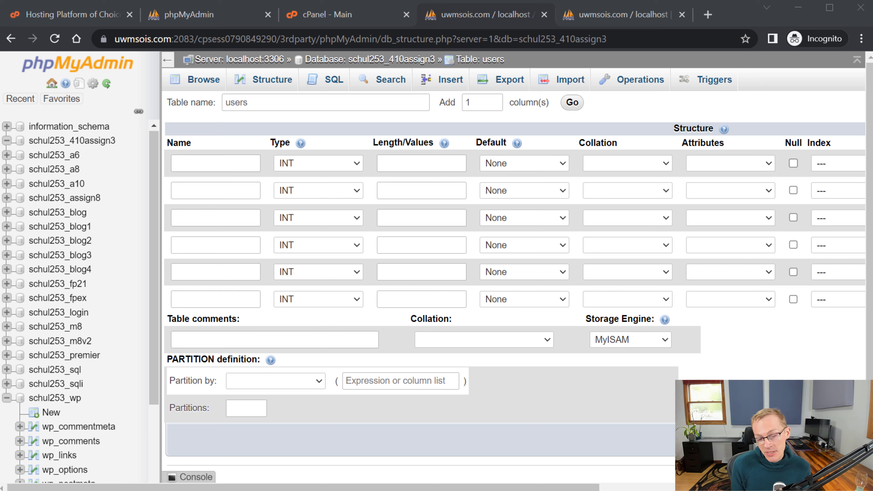
- Name the first column id, after briefly trying userid
{"action": "left_click", "coordinate": [220, 170]}
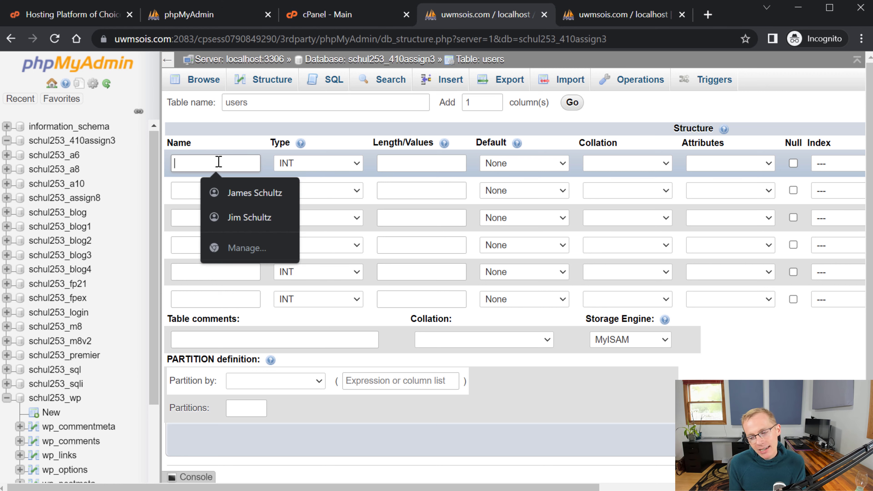
{"action": "type", "text": "id"}
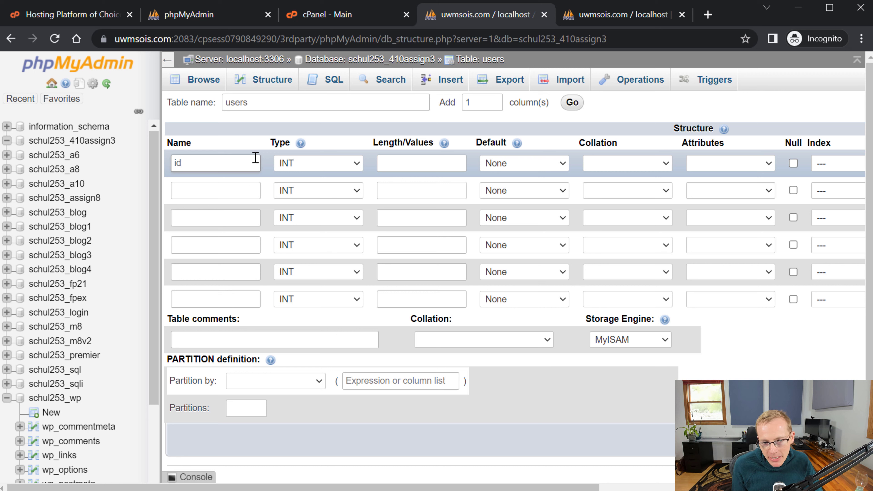
{"action": "key", "text": "Home"}
{"action": "type", "text": "user"}
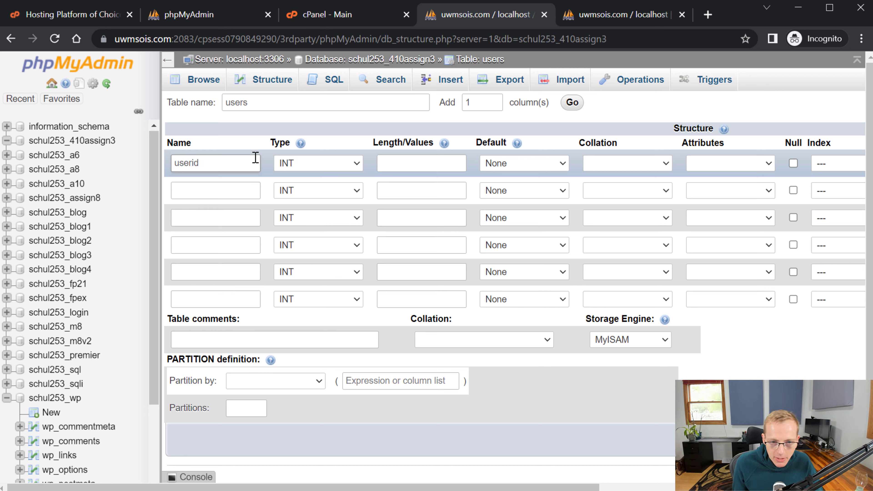
{"action": "left_click", "coordinate": [213, 187]}
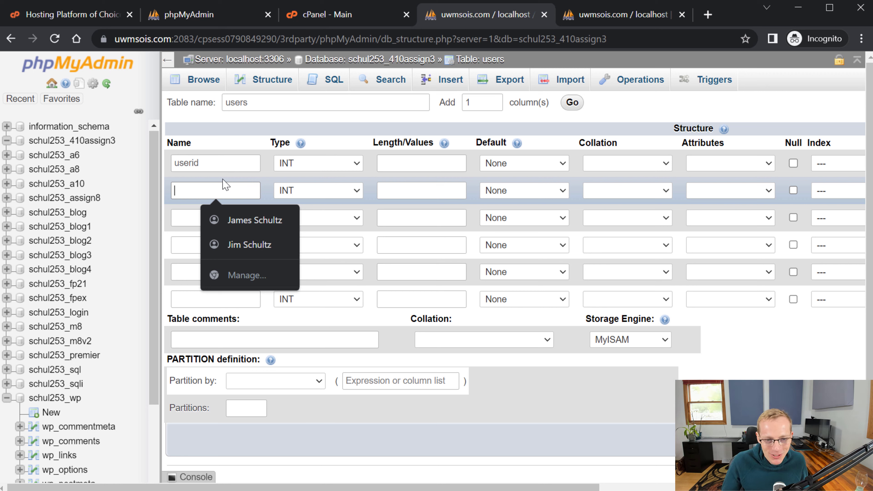
{"action": "left_click", "coordinate": [233, 162]}
{"action": "left_click_drag", "start_coordinate": [234, 162], "coordinate": [163, 178]}
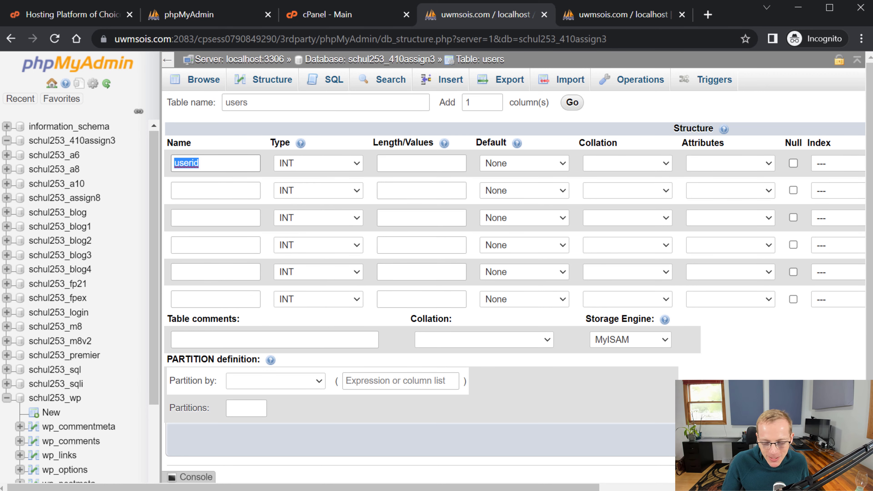
{"action": "type", "text": "id"}
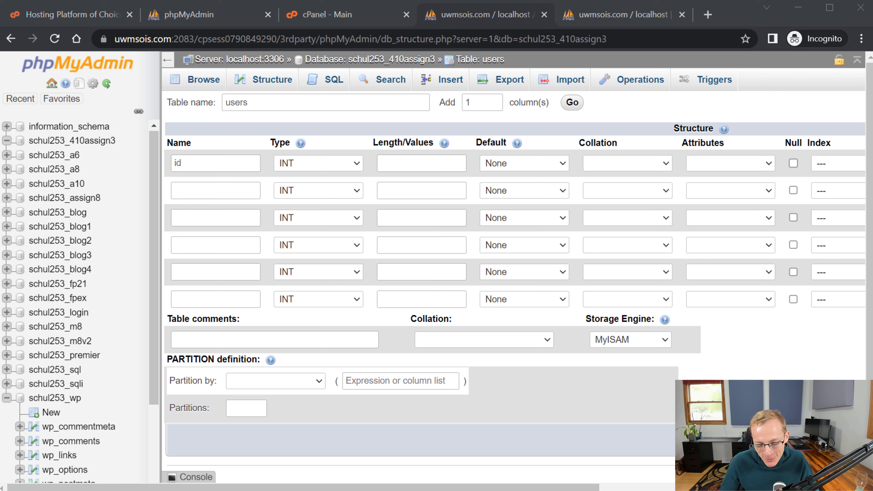
- Name the second and third columns email and pass
{"action": "left_click", "coordinate": [227, 185]}
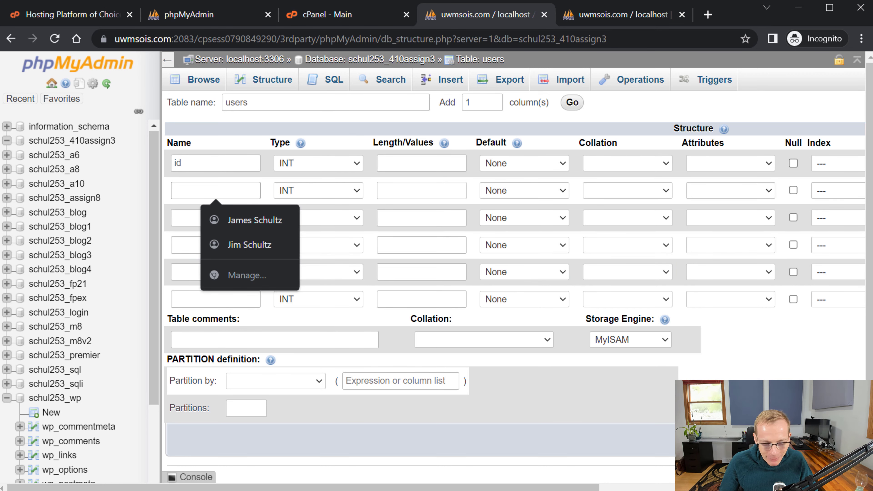
{"action": "type", "text": "email"}
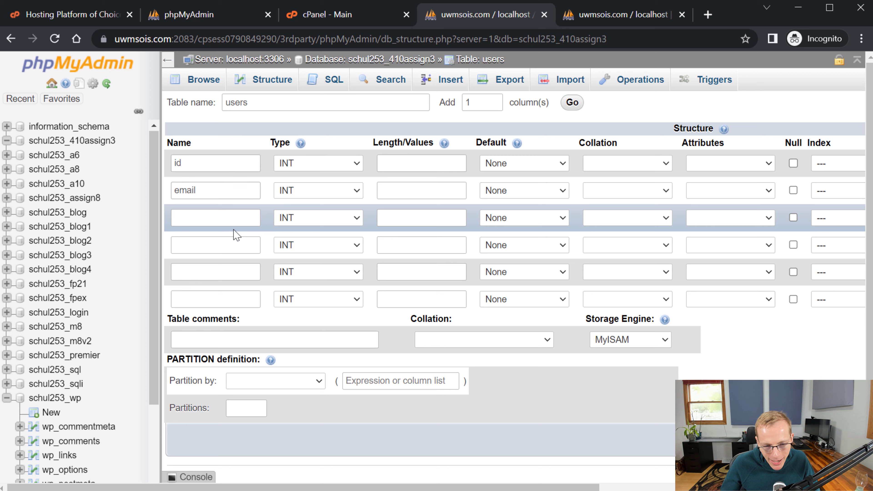
{"action": "left_click", "coordinate": [235, 219]}
{"action": "type", "text": "pass"}
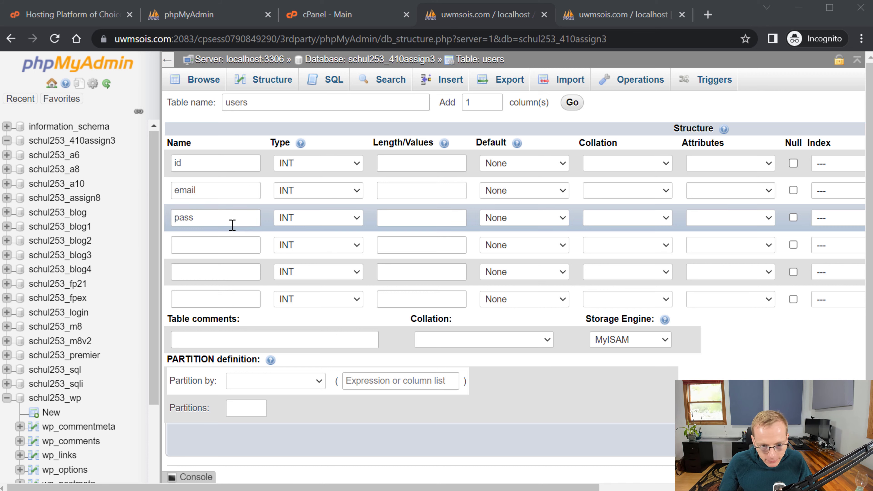
- Enter fname and lname as the fourth and fifth column names
{"action": "left_click", "coordinate": [230, 242]}
{"action": "type", "text": "fname"}
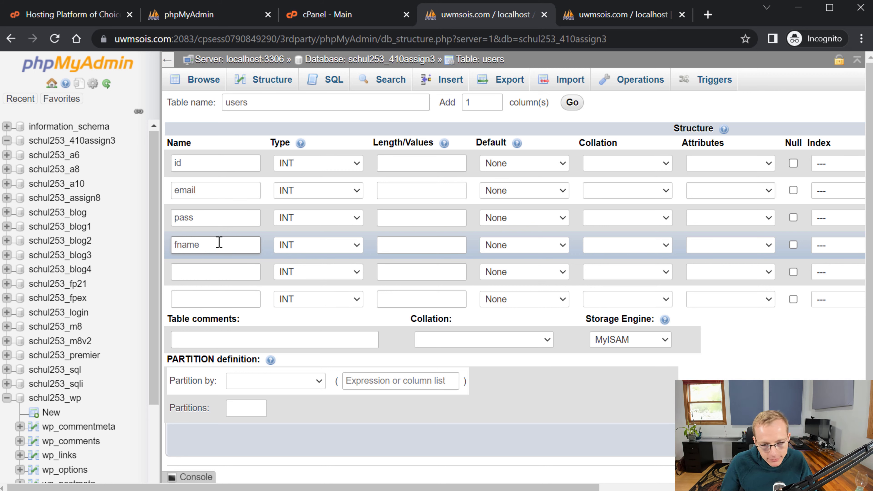
{"action": "left_click", "coordinate": [215, 267]}
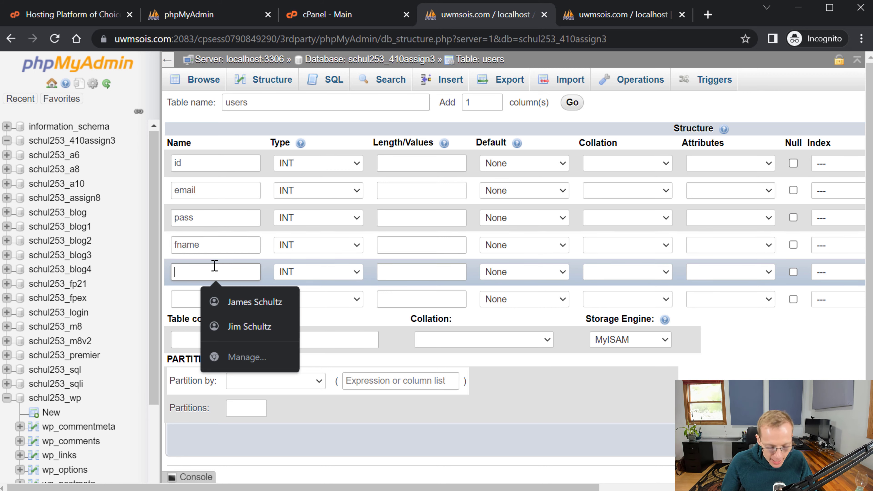
{"action": "type", "text": "lname"}
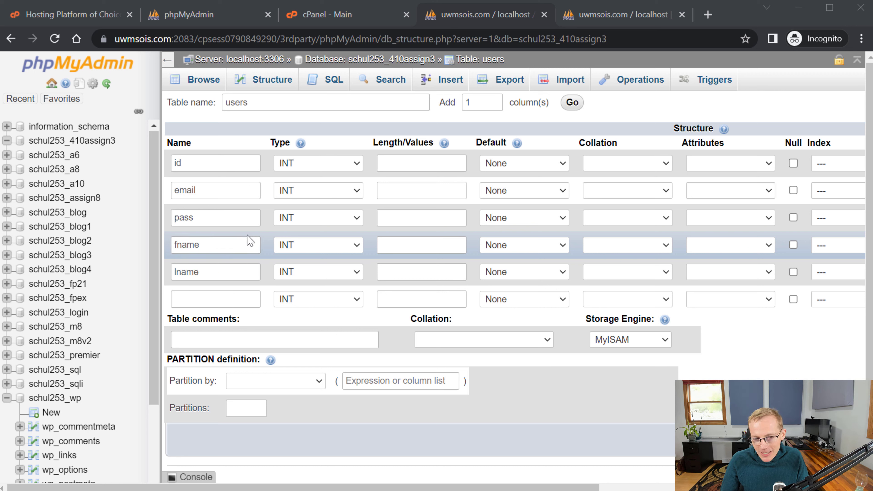
- Rename the fourth column from fname to first_name
{"action": "left_click", "coordinate": [243, 244]}
{"action": "left_click_drag", "start_coordinate": [238, 244], "coordinate": [137, 248]}
{"action": "key", "text": "BackSpace"}
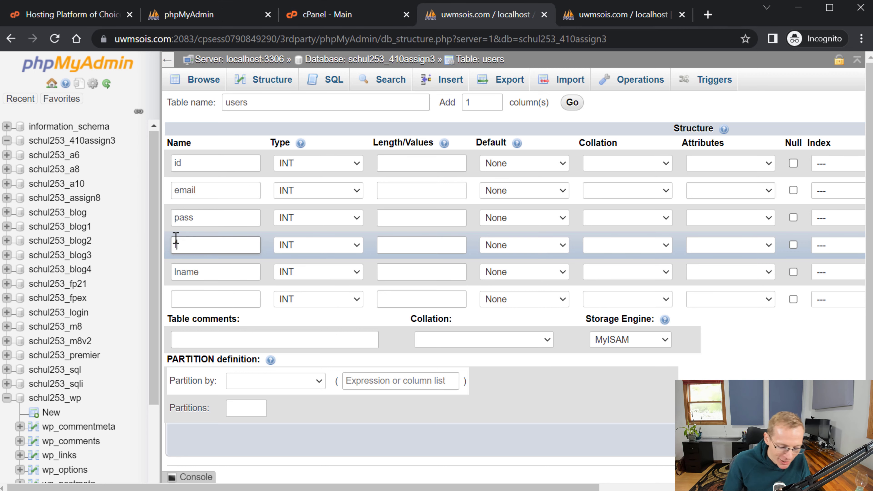
{"action": "type", "text": "firstname"}
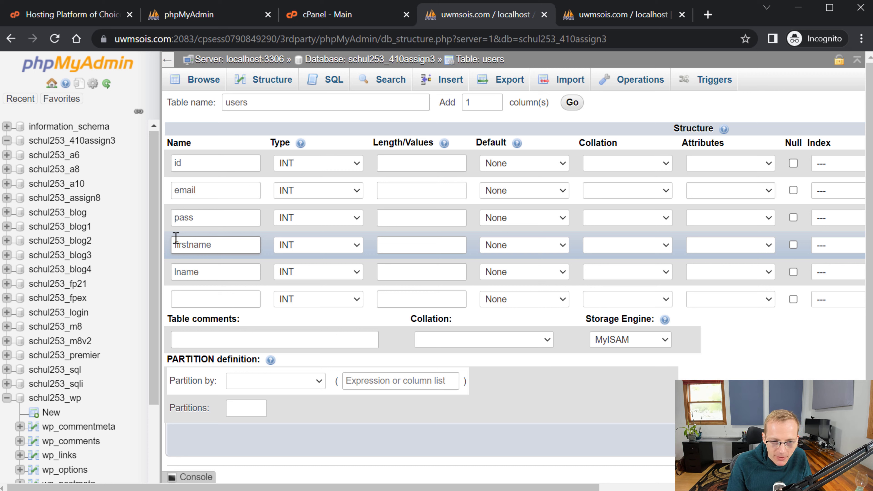
{"action": "key", "text": "BackSpace"}
{"action": "key", "text": "BackSpace"}
{"action": "key", "text": "BackSpace"}
{"action": "key", "text": "BackSpace"}
{"action": "key", "text": "BackSpace"}
{"action": "key", "text": "BackSpace"}
{"action": "key", "text": "BackSpace"}
{"action": "key", "text": "BackSpace"}
{"action": "key", "text": "BackSpace"}
{"action": "type", "text": "fir"}
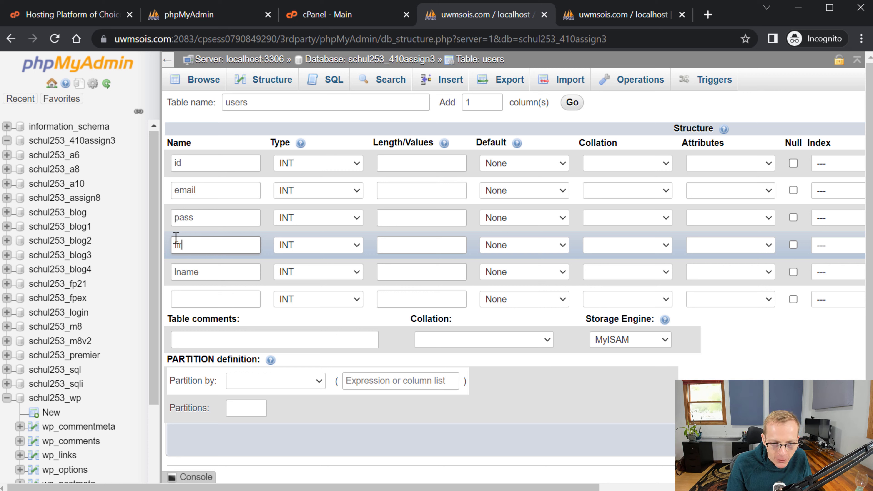
{"action": "type", "text": "st_nam"}
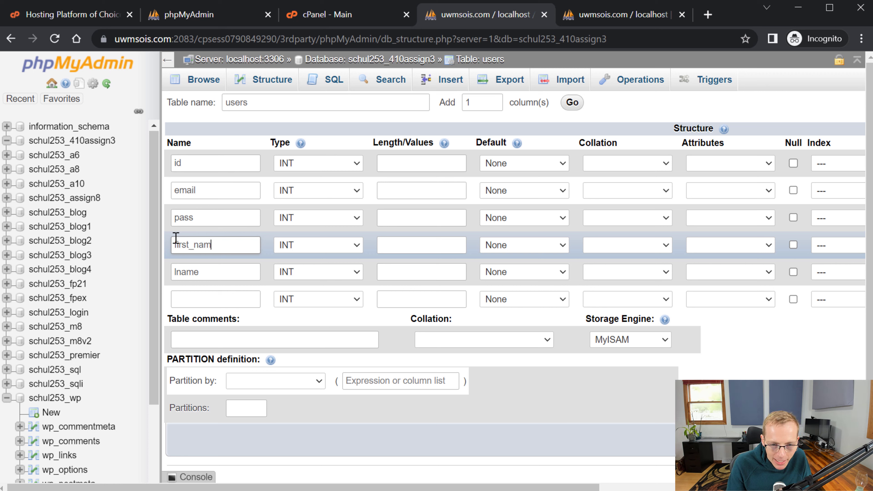
{"action": "type", "text": "e"}
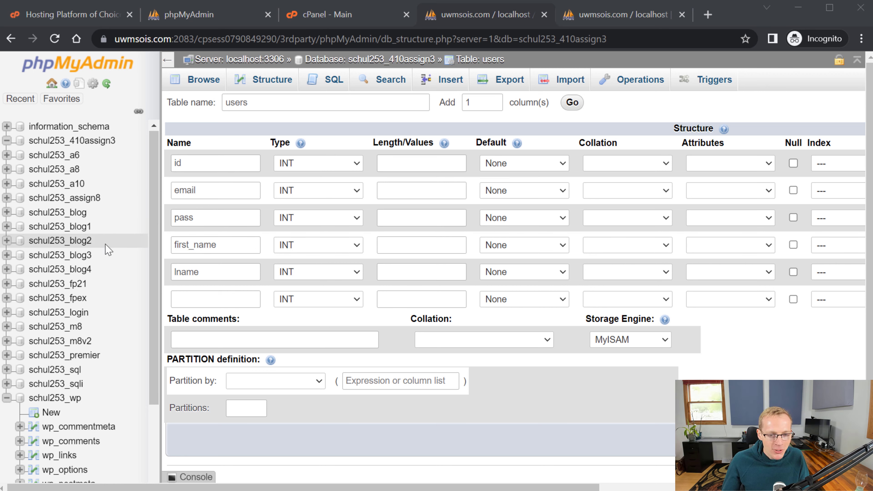
- Change the fourth column's name to name and clear the fifth column's name
{"action": "left_click_drag", "start_coordinate": [194, 242], "coordinate": [188, 241]}
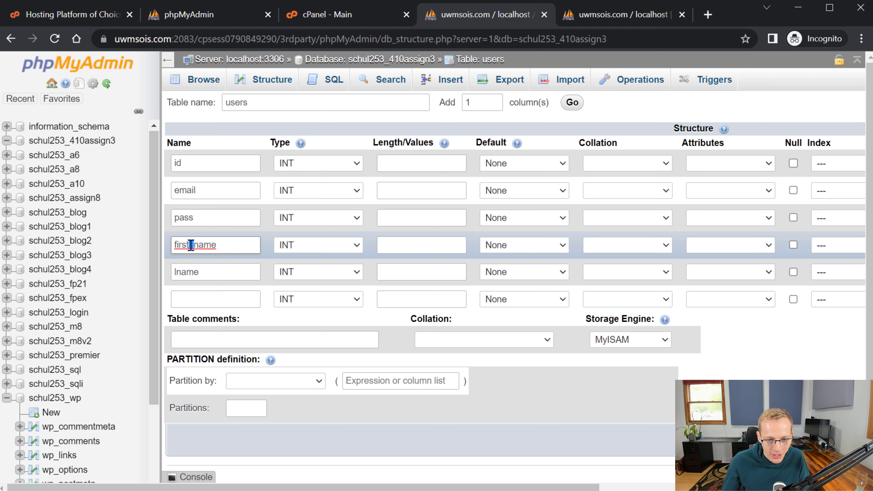
{"action": "left_click", "coordinate": [213, 238]}
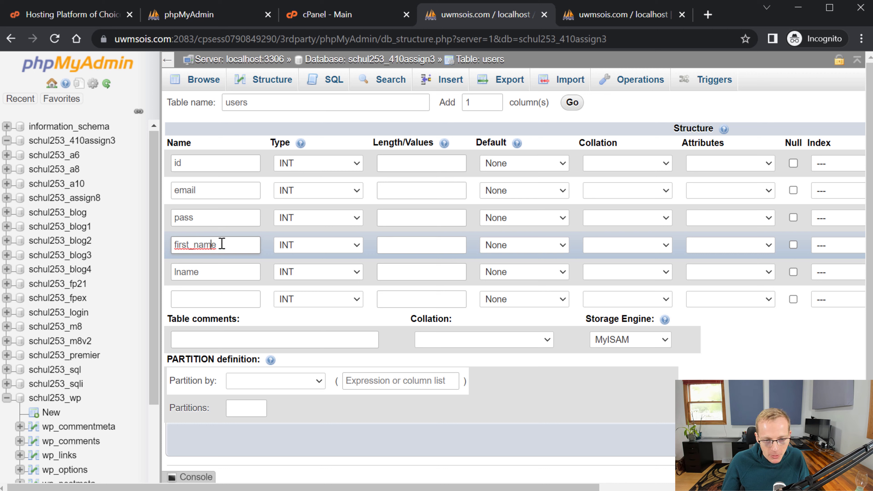
{"action": "double_click", "coordinate": [221, 243]}
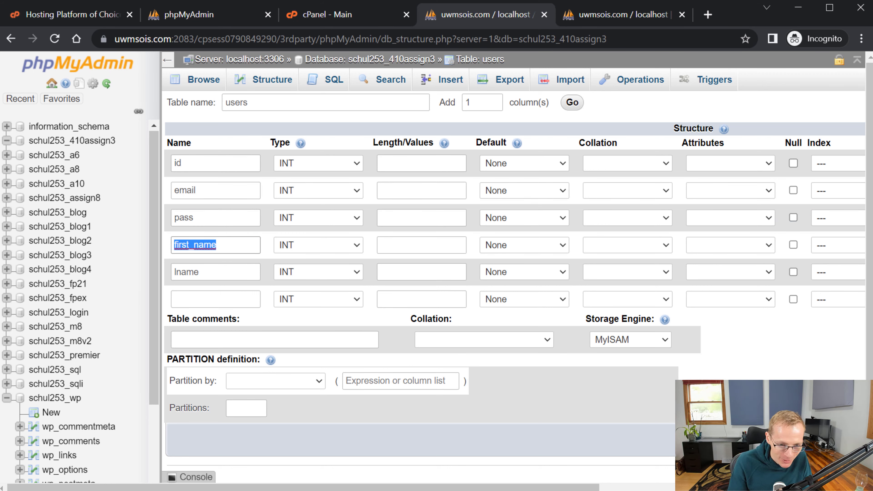
{"action": "key", "text": "BackSpace"}
{"action": "type", "text": "fname"}
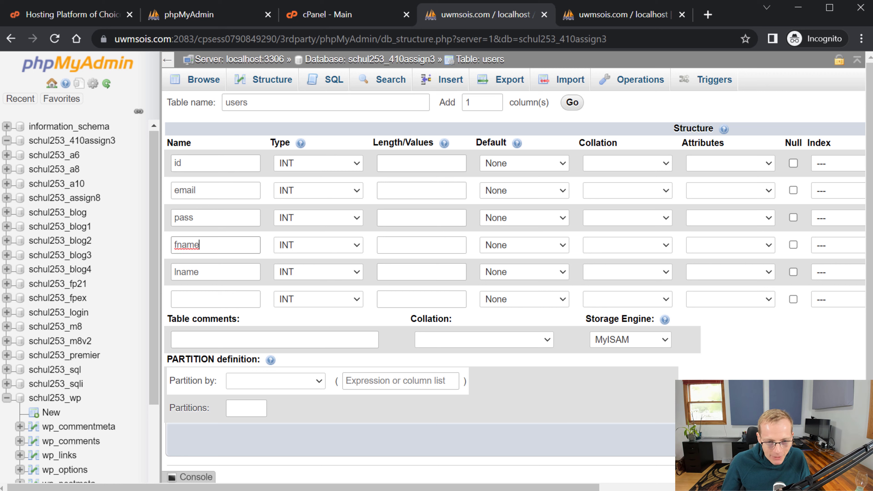
{"action": "double_click", "coordinate": [224, 248]}
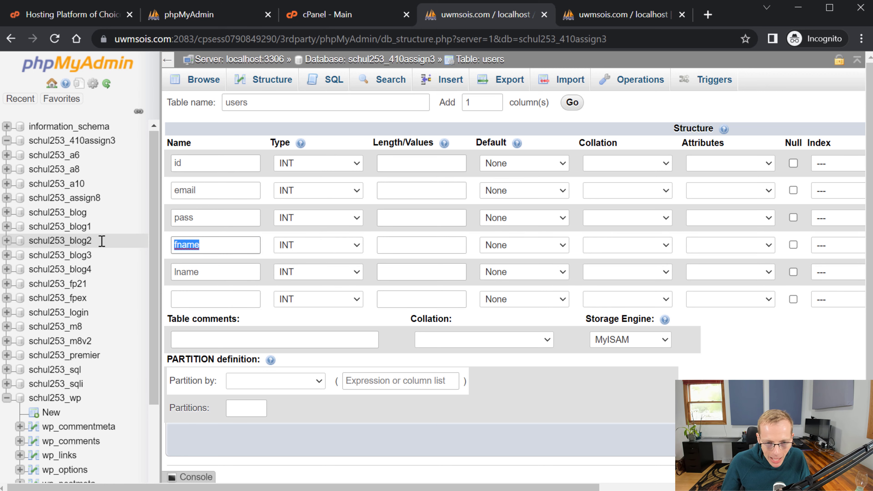
{"action": "type", "text": "name"}
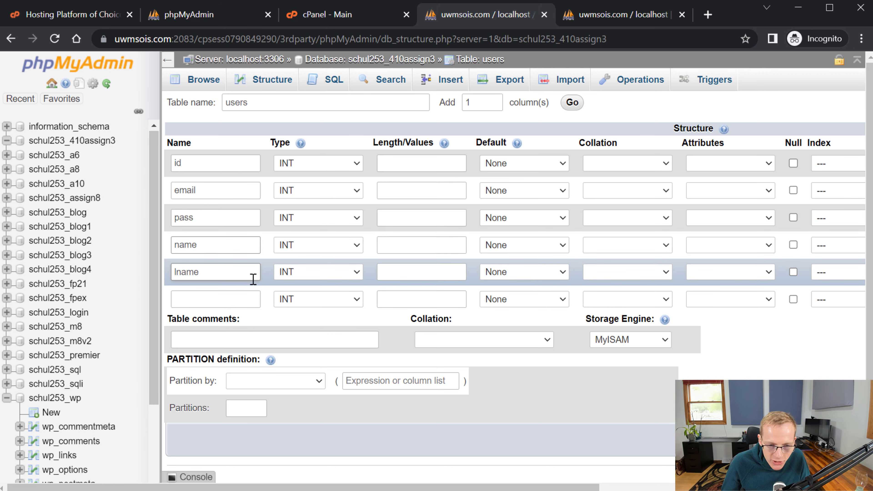
{"action": "double_click", "coordinate": [238, 271]}
{"action": "key", "text": "BackSpace"}
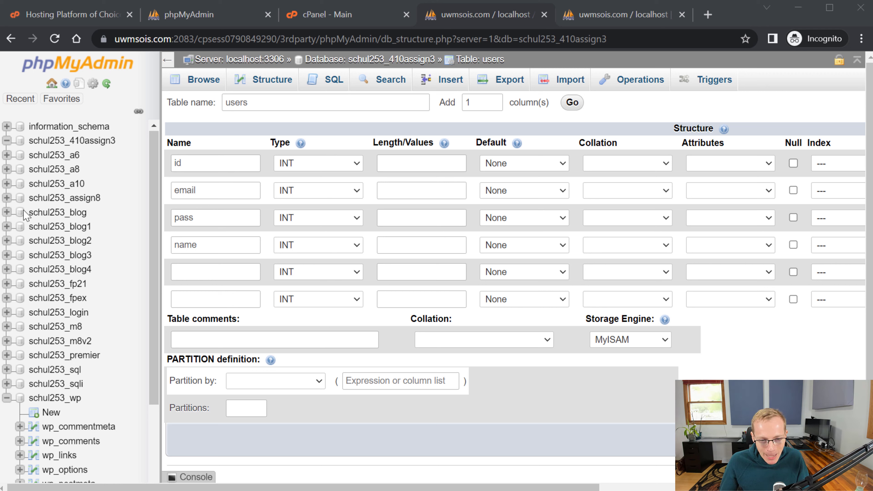
- Make the fourth column fname and name the fifth and sixth columns lname and date
{"action": "left_click", "coordinate": [176, 247]}
{"action": "type", "text": "f"}
{"action": "left_click", "coordinate": [213, 272]}
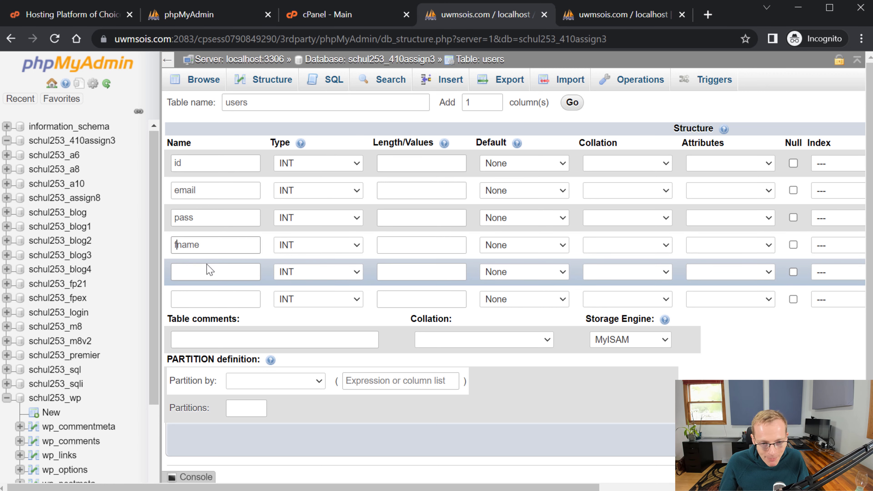
{"action": "type", "text": "lname"}
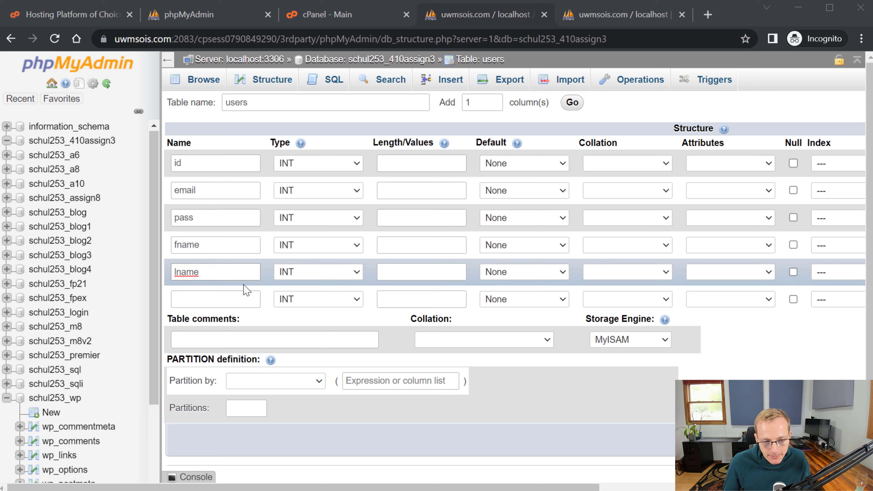
{"action": "left_click", "coordinate": [252, 292]}
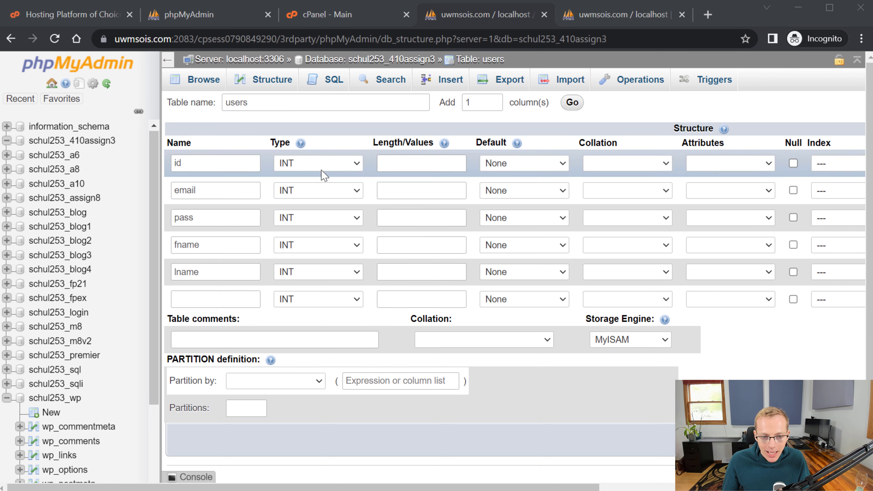
{"action": "left_click", "coordinate": [213, 298]}
{"action": "type", "text": "date"}
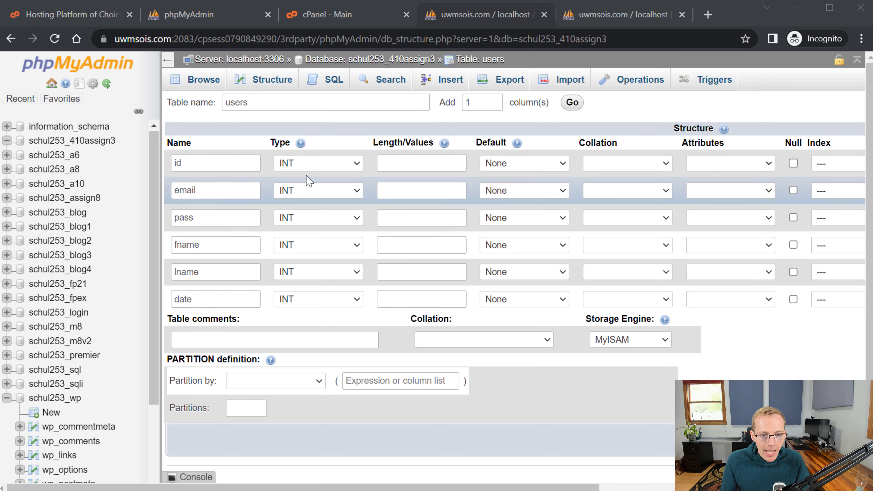
- Keep INT as the id column's type and open the email column's type list
{"action": "left_click", "coordinate": [319, 164]}
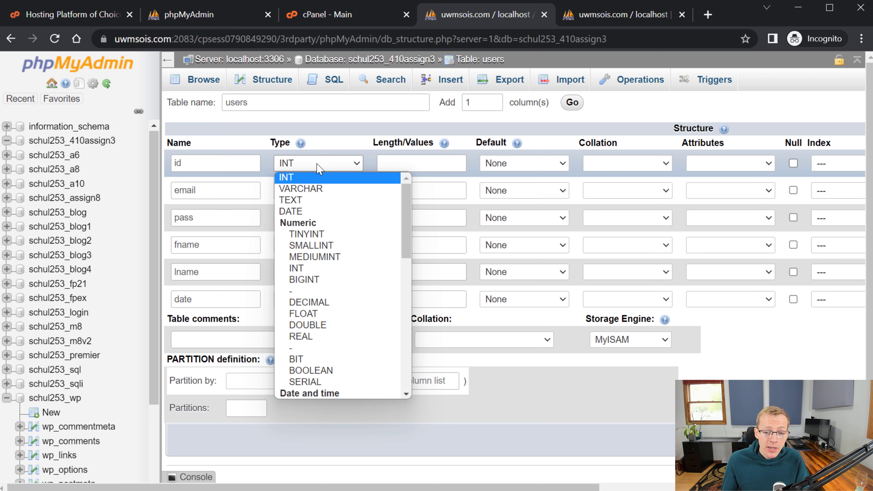
{"action": "left_click", "coordinate": [326, 178]}
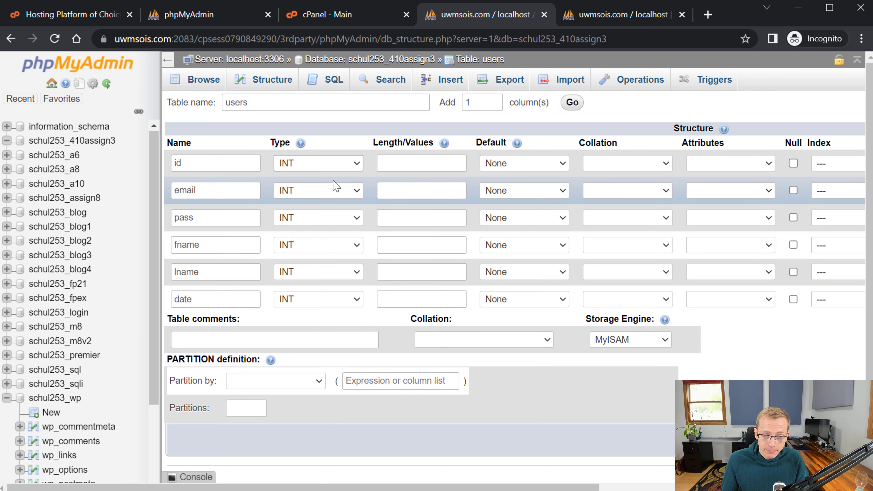
{"action": "left_click", "coordinate": [329, 193]}
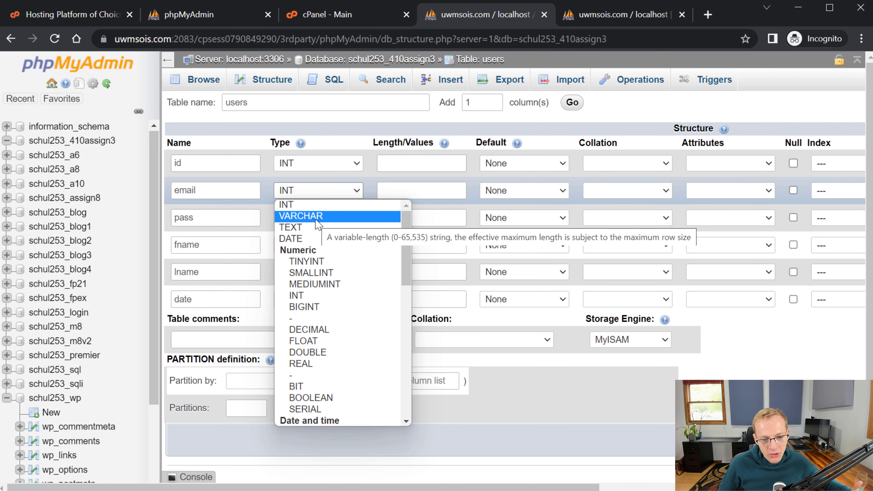
- Make the email column a CHAR with length 255
{"action": "scroll", "coordinate": [318, 224], "scroll_direction": "down", "scroll_amount": 8}
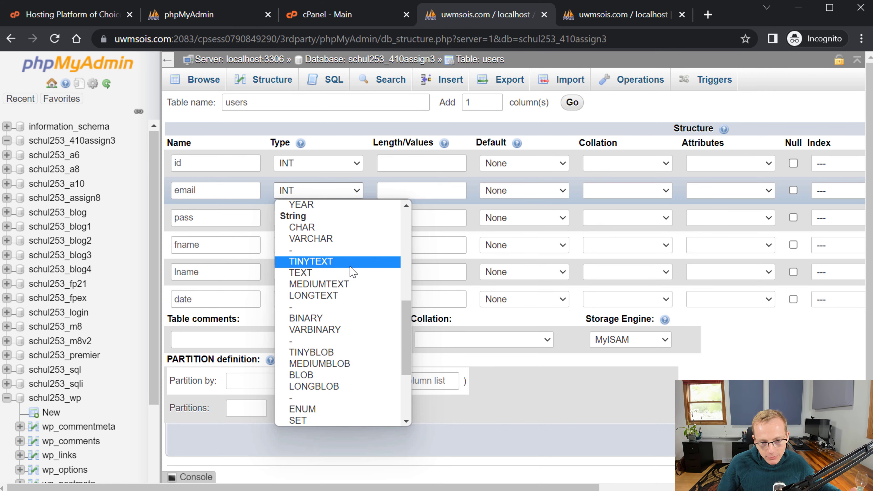
{"action": "left_click", "coordinate": [323, 227]}
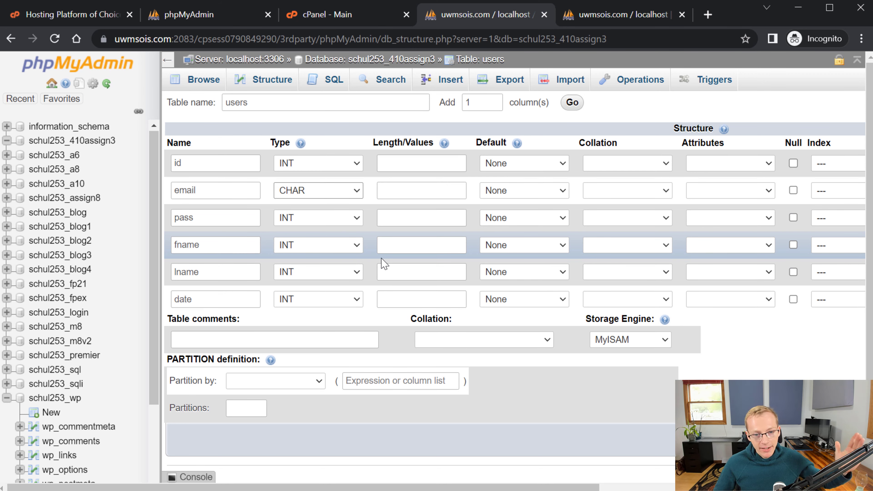
{"action": "left_click", "coordinate": [421, 241]}
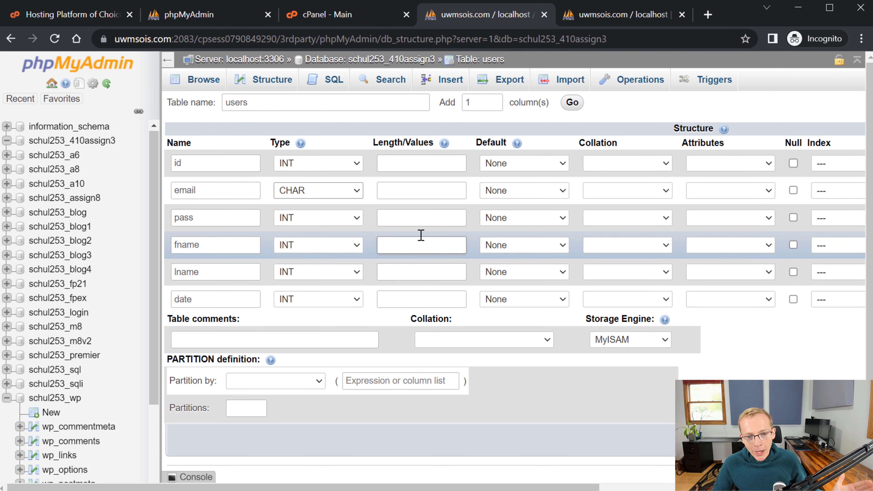
{"action": "left_click", "coordinate": [405, 216]}
{"action": "left_click", "coordinate": [399, 190]}
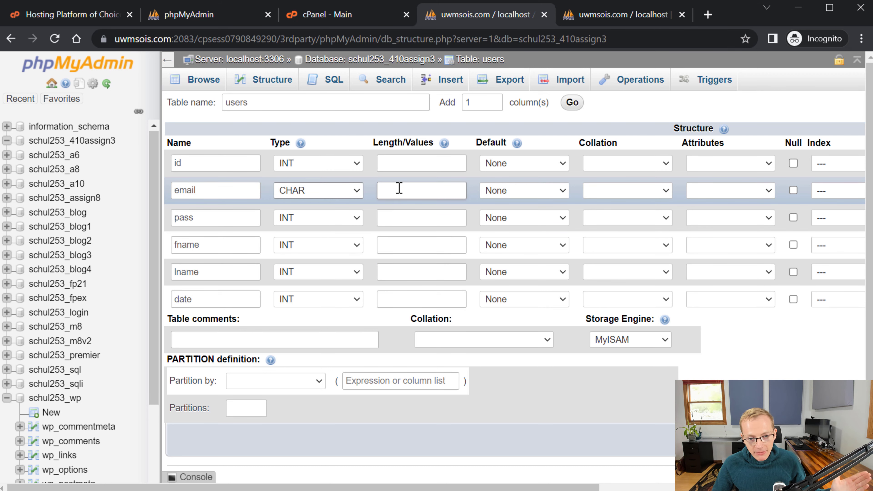
{"action": "type", "text": "2"}
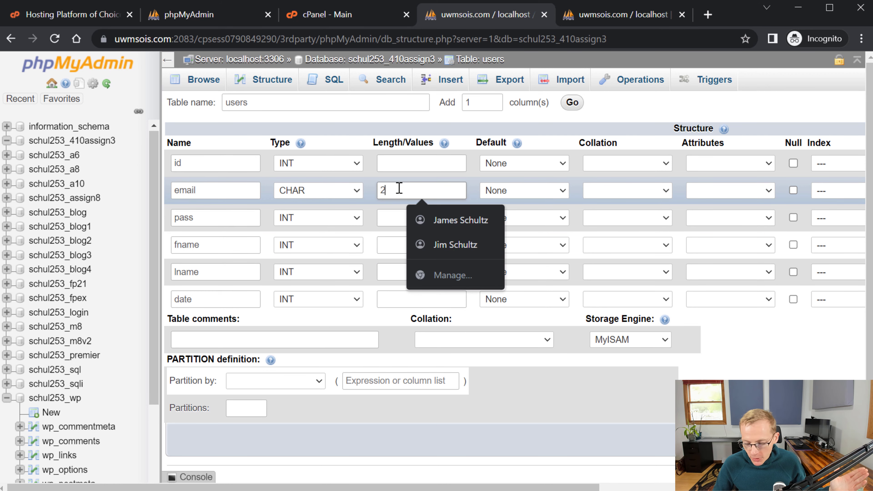
{"action": "type", "text": "55"}
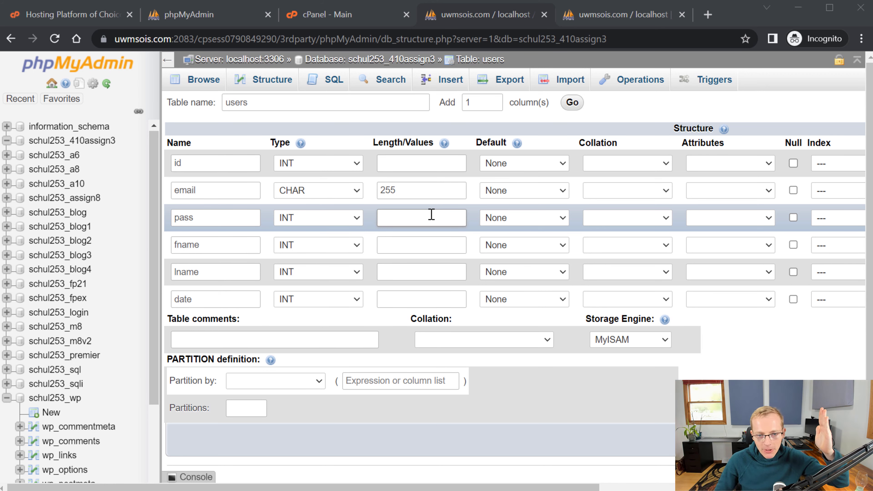
- Change the email column's length from 255 to 10
{"action": "left_click_drag", "start_coordinate": [439, 201], "coordinate": [322, 202]}
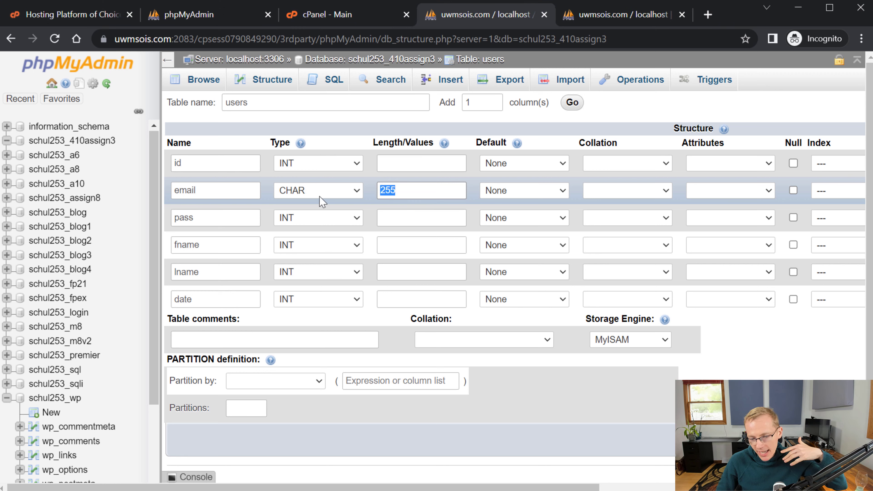
{"action": "type", "text": "10"}
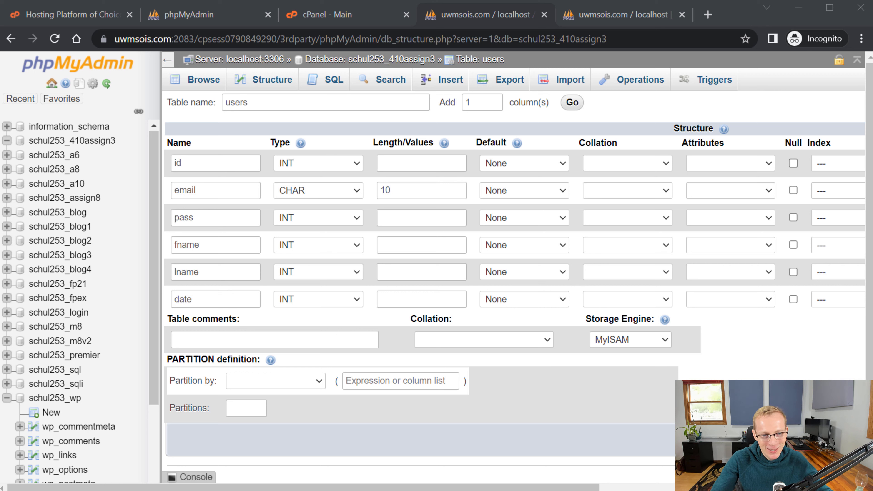
{"action": "double_click", "coordinate": [447, 193]}
- Restore the email length to 255 and change its type from CHAR to VARCHAR
{"action": "type", "text": "255"}
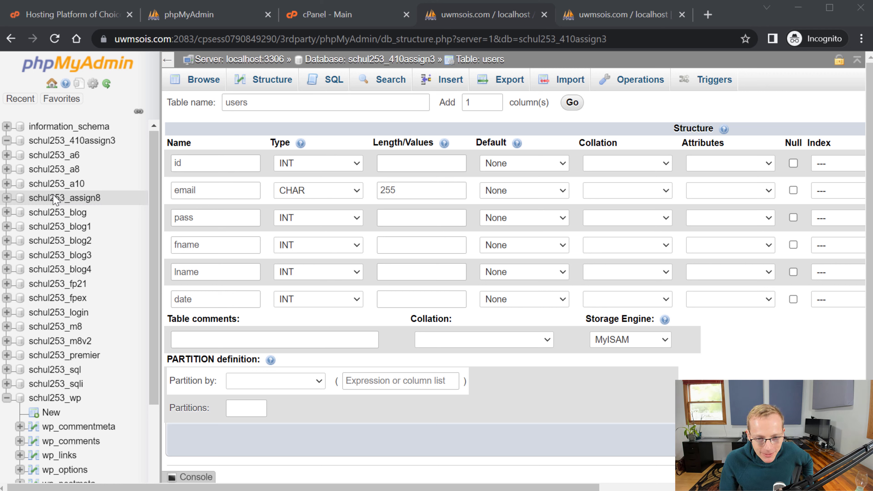
{"action": "left_click", "coordinate": [299, 192]}
{"action": "scroll", "coordinate": [336, 256], "scroll_direction": "up", "scroll_amount": 3}
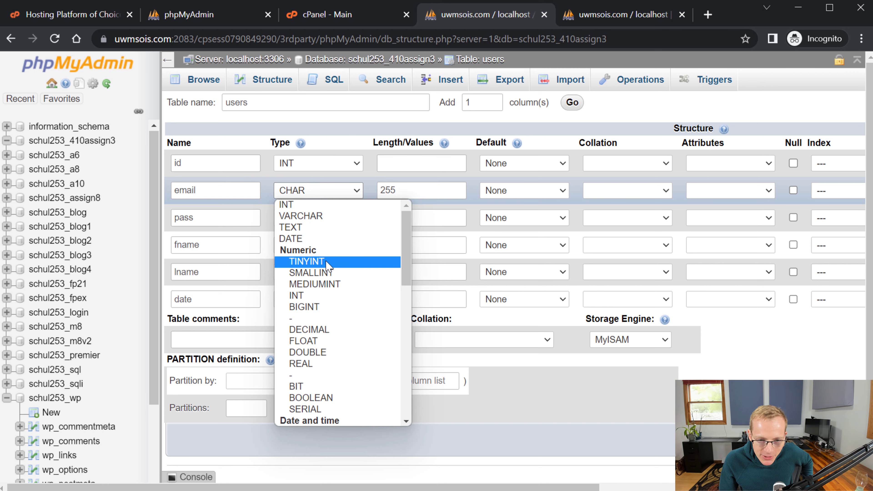
{"action": "left_click", "coordinate": [308, 215]}
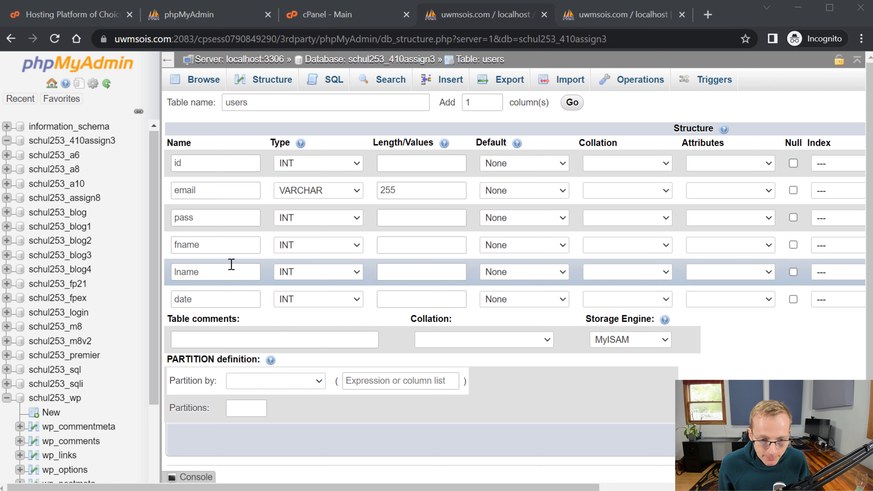
{"action": "left_click_drag", "start_coordinate": [229, 269], "coordinate": [38, 285]}
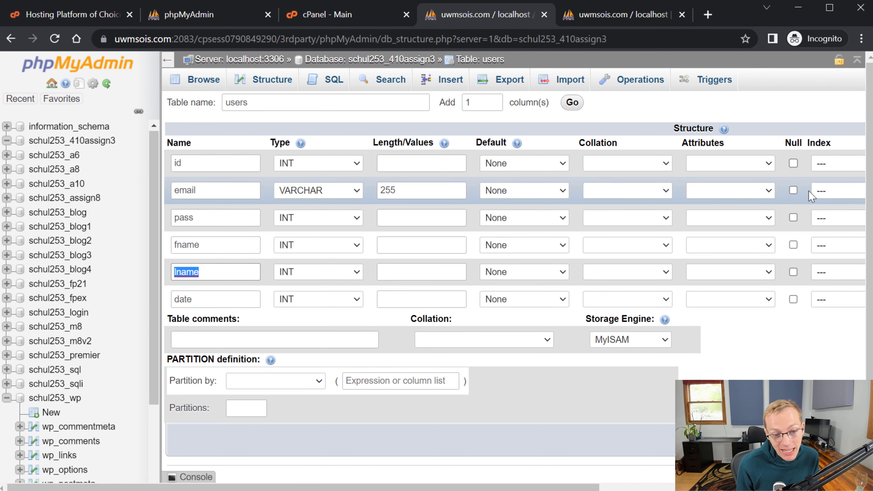
- Rename lname to gender, make it VARCHAR with length 1, then rename it to terms
{"action": "type", "text": "gender"}
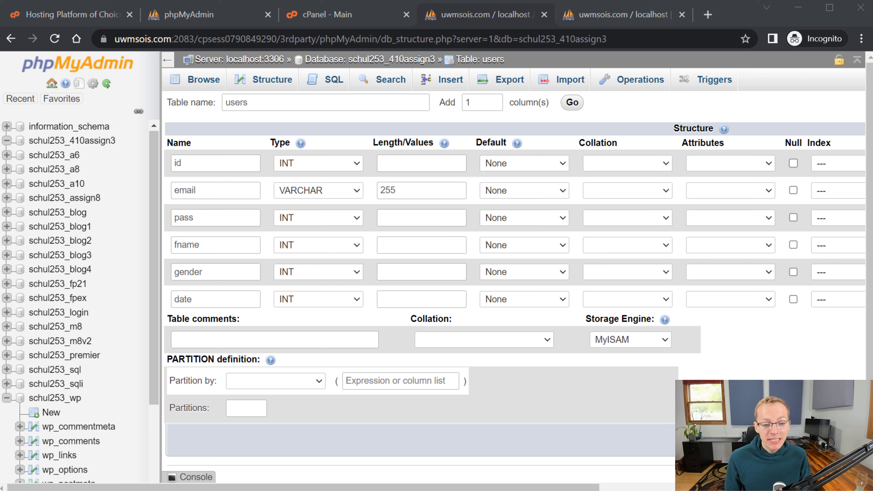
{"action": "left_click", "coordinate": [332, 272]}
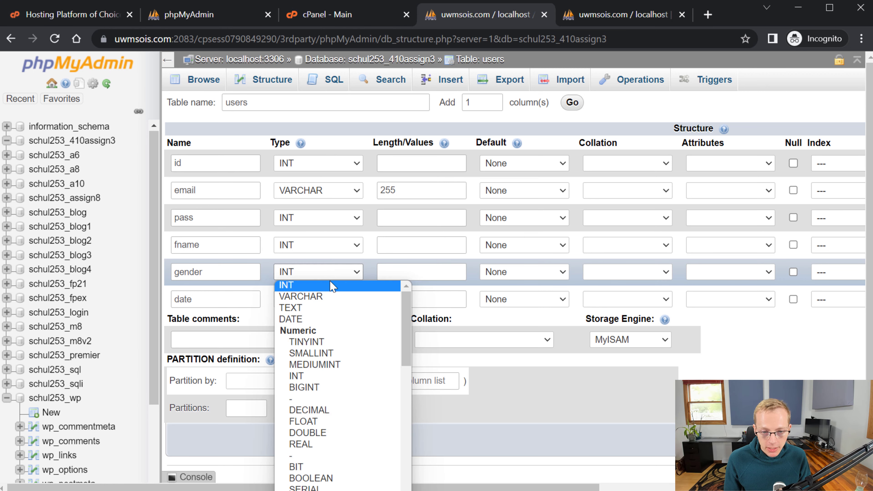
{"action": "left_click", "coordinate": [336, 297]}
{"action": "left_click", "coordinate": [441, 269]}
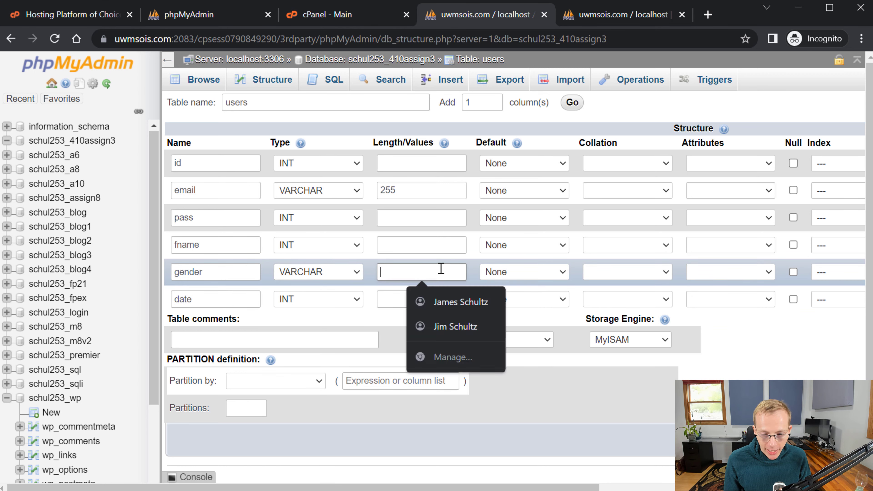
{"action": "type", "text": "1"}
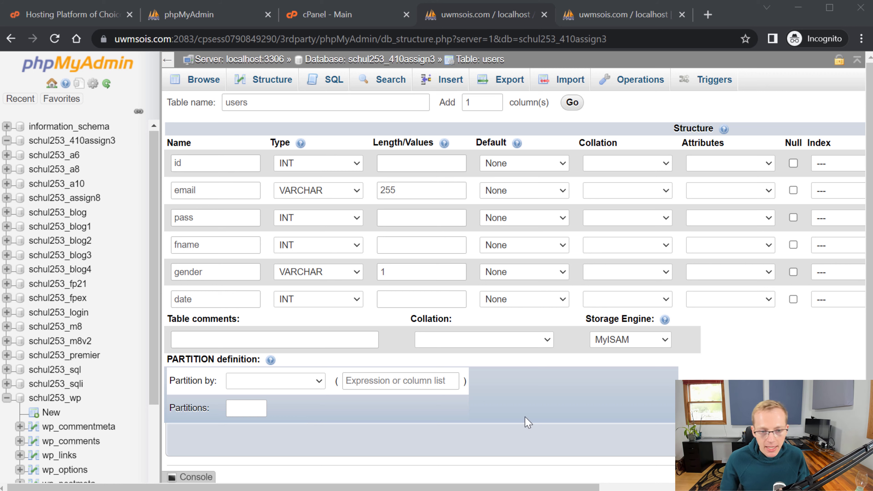
{"action": "double_click", "coordinate": [206, 272]}
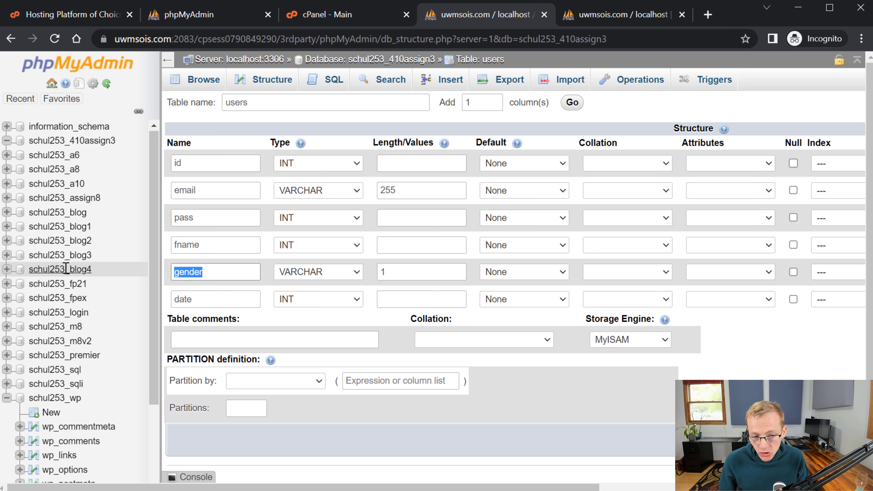
{"action": "type", "text": "terms"}
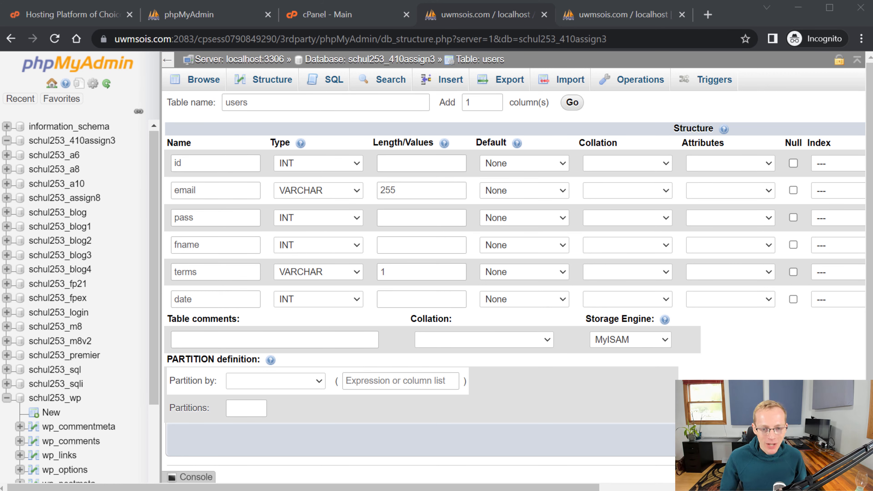
- Pick CHAR from the String types for the terms column, keeping length 1
{"action": "left_click", "coordinate": [337, 274]}
{"action": "scroll", "coordinate": [344, 327], "scroll_direction": "down", "scroll_amount": 10}
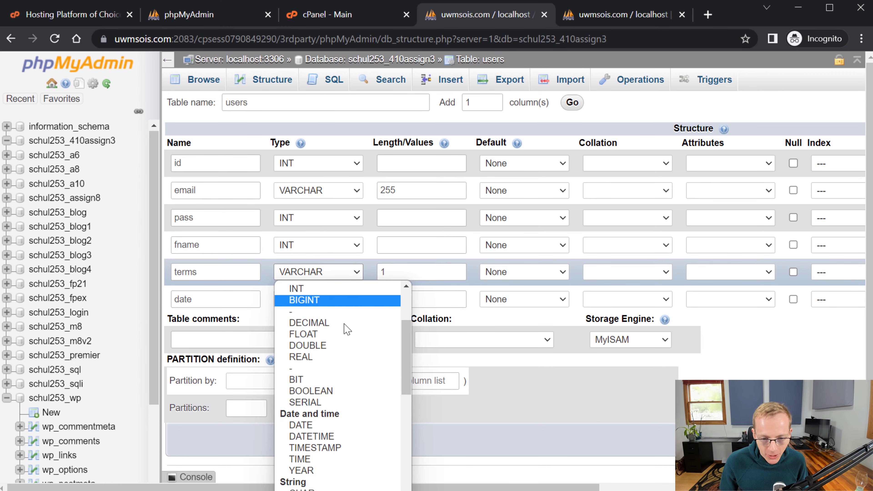
{"action": "scroll", "coordinate": [341, 358], "scroll_direction": "up", "scroll_amount": 4}
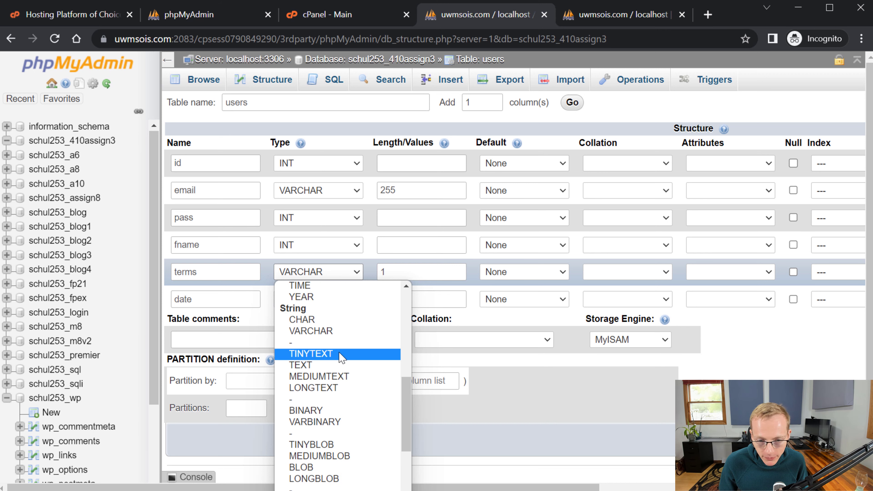
{"action": "left_click", "coordinate": [321, 321]}
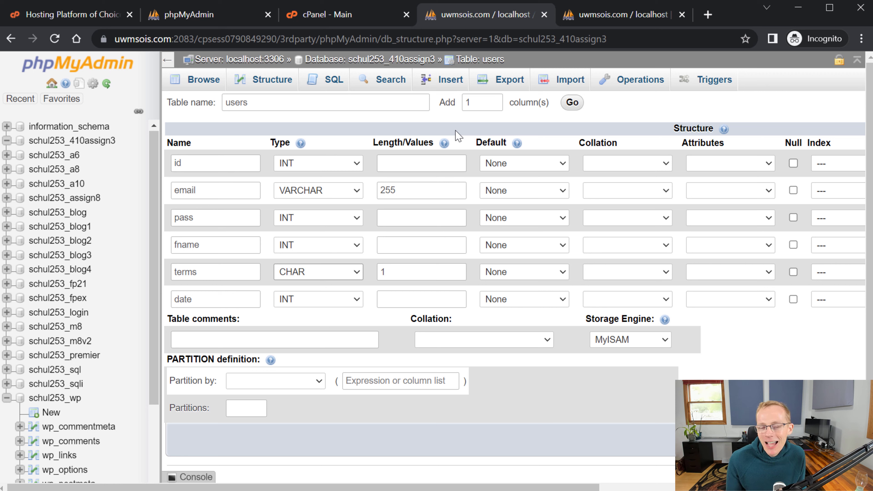
- Rename the terms column back to lname, leaving its CHAR type unchanged
{"action": "left_click_drag", "start_coordinate": [221, 270], "coordinate": [67, 294]}
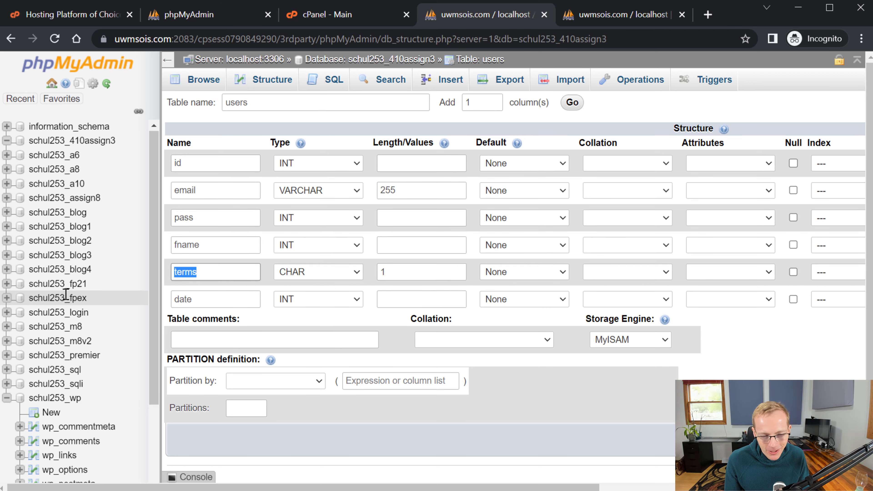
{"action": "key", "text": "BackSpace"}
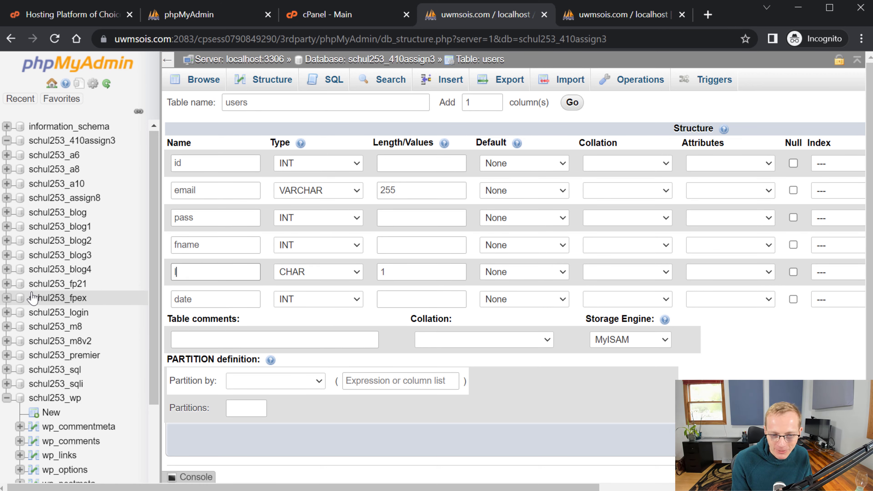
{"action": "type", "text": "lname"}
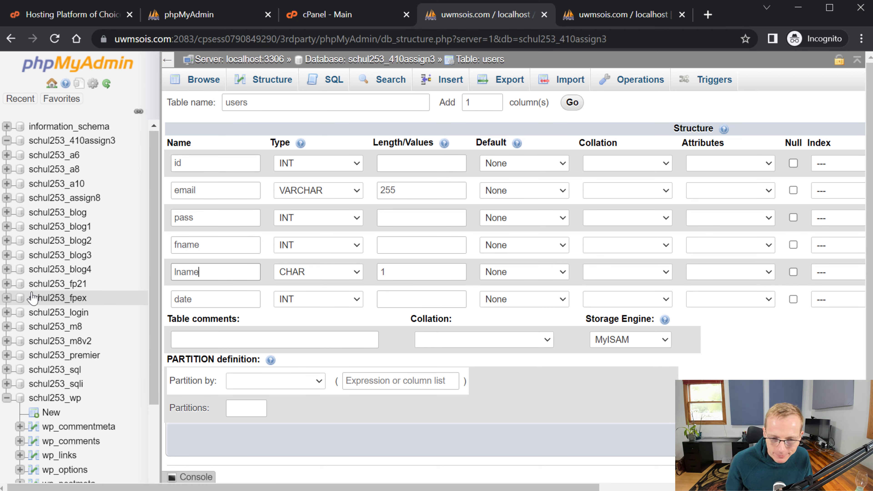
{"action": "left_click", "coordinate": [327, 274]}
{"action": "left_click", "coordinate": [217, 265]}
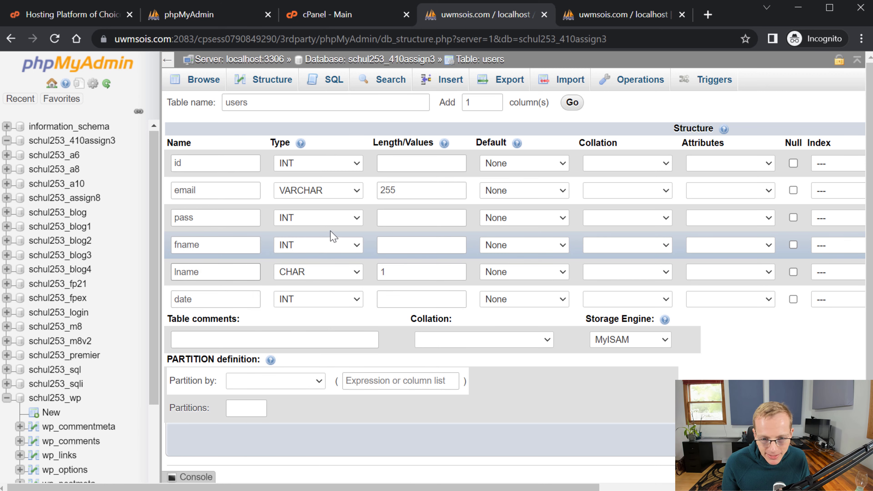
- Review the email column's 255 length and its type choices
{"action": "left_click", "coordinate": [201, 216]}
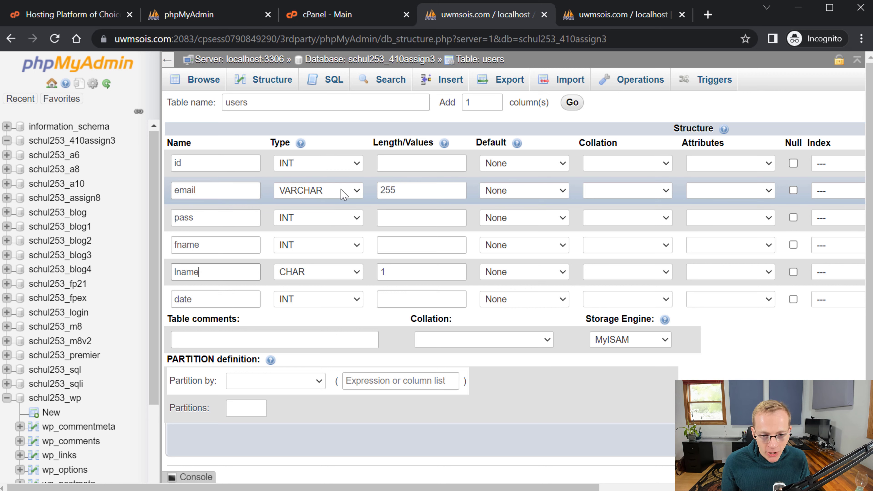
{"action": "left_click_drag", "start_coordinate": [403, 189], "coordinate": [379, 190]}
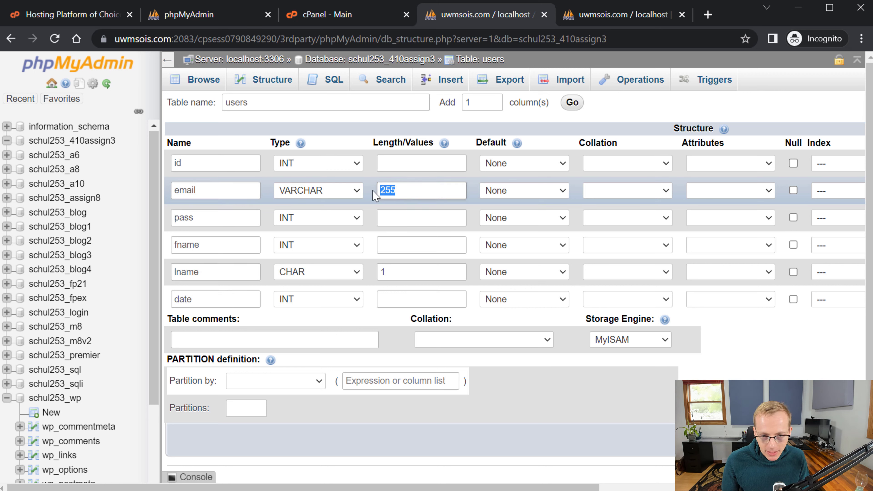
{"action": "left_click", "coordinate": [341, 193]}
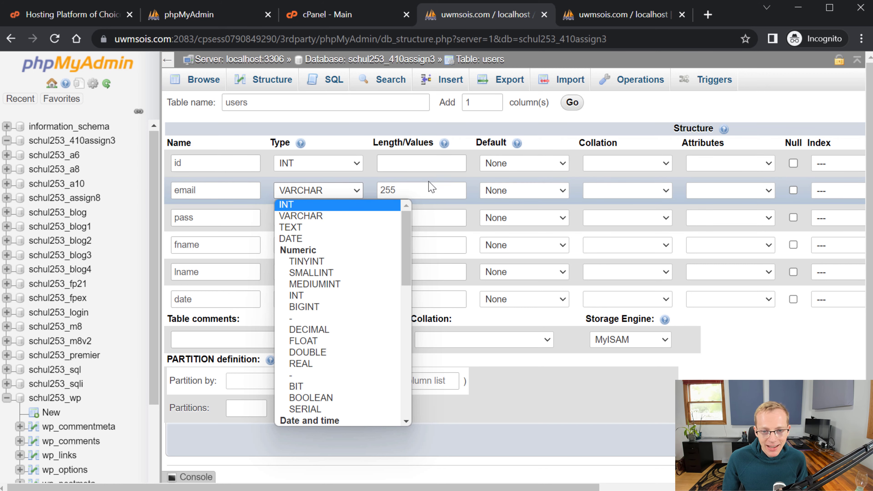
- Try TEXT as the email column's type and clear its 255 length
{"action": "left_click", "coordinate": [432, 188]}
{"action": "left_click", "coordinate": [351, 189]}
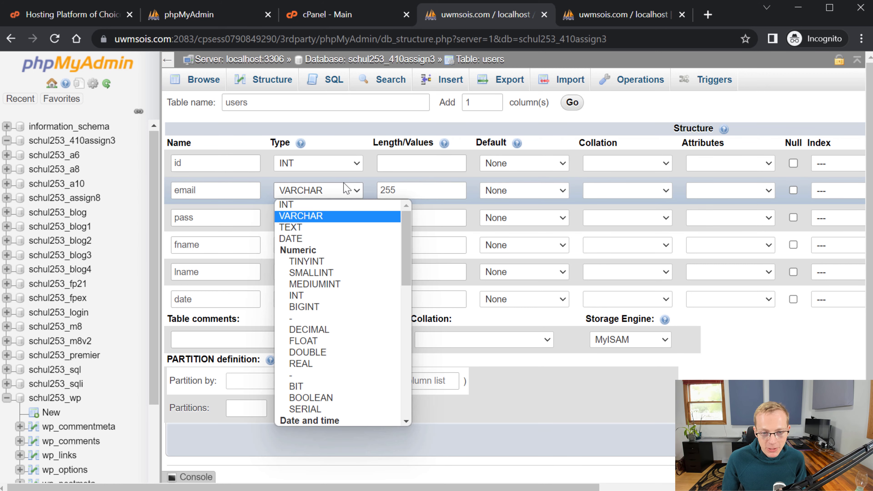
{"action": "left_click", "coordinate": [316, 229]}
{"action": "double_click", "coordinate": [389, 190]}
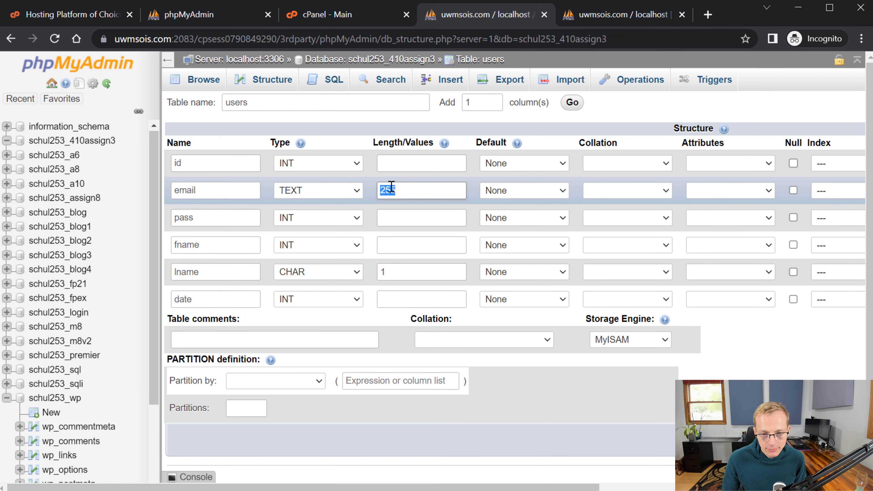
{"action": "key", "text": "BackSpace"}
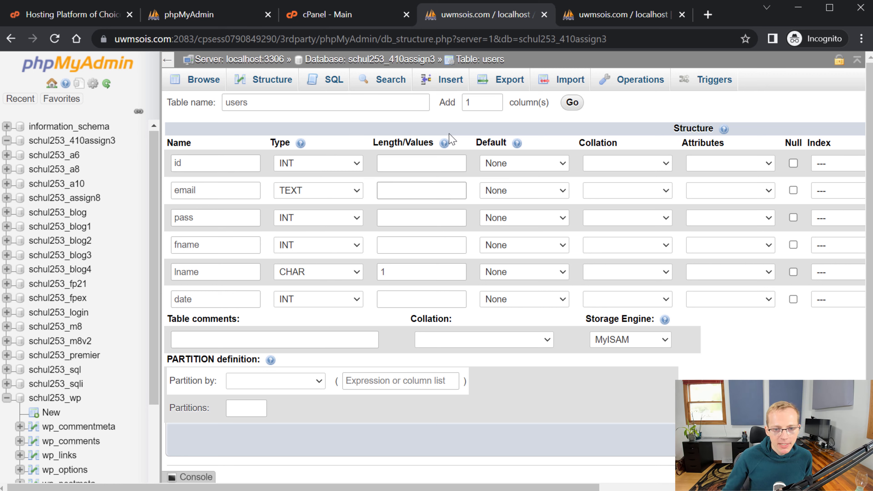
- Set the email column back to VARCHAR with length 255
{"action": "left_click", "coordinate": [350, 192]}
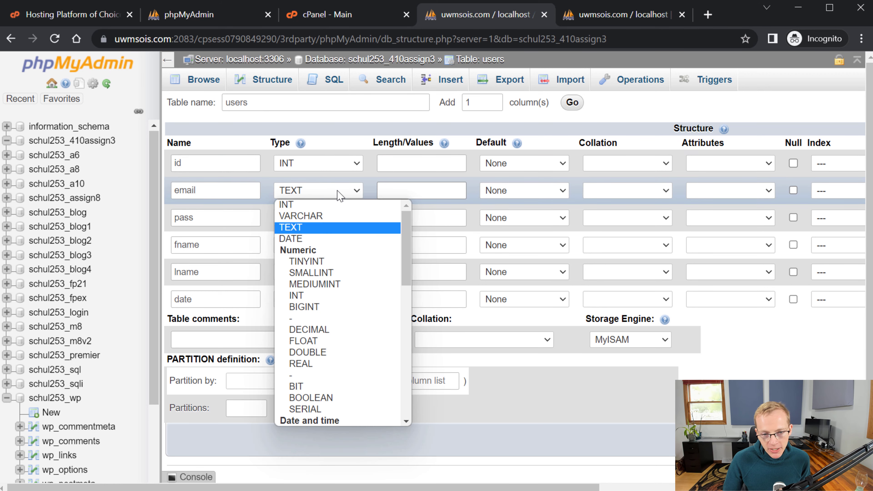
{"action": "left_click", "coordinate": [320, 216]}
{"action": "left_click", "coordinate": [381, 188]}
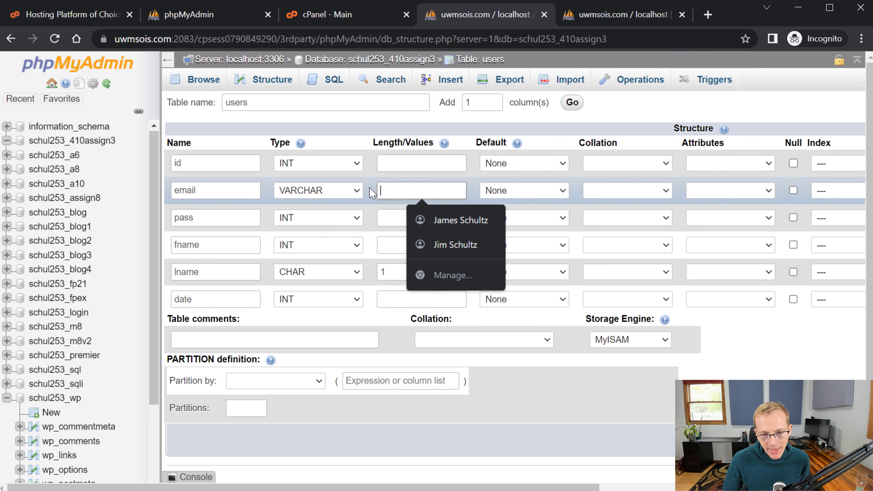
{"action": "type", "text": "255"}
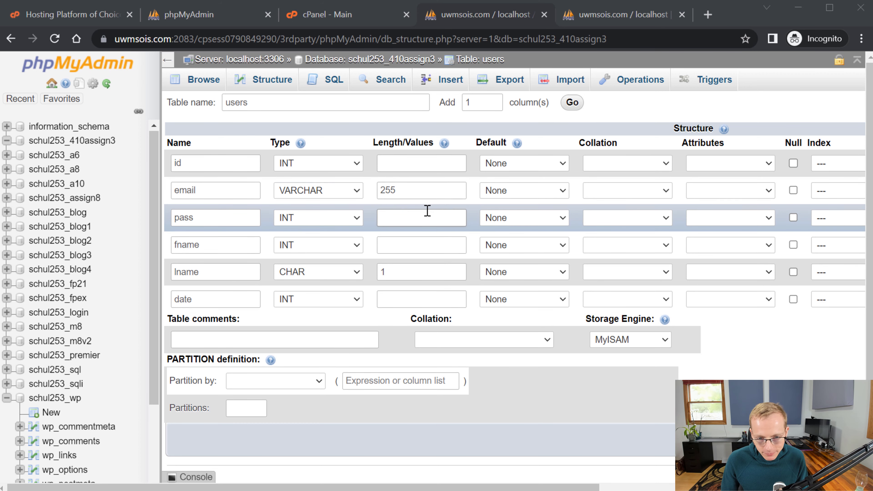
- Browse the available data types in the email column's Type list
{"action": "left_click", "coordinate": [326, 190]}
{"action": "scroll", "coordinate": [315, 271], "scroll_direction": "down", "scroll_amount": 4}
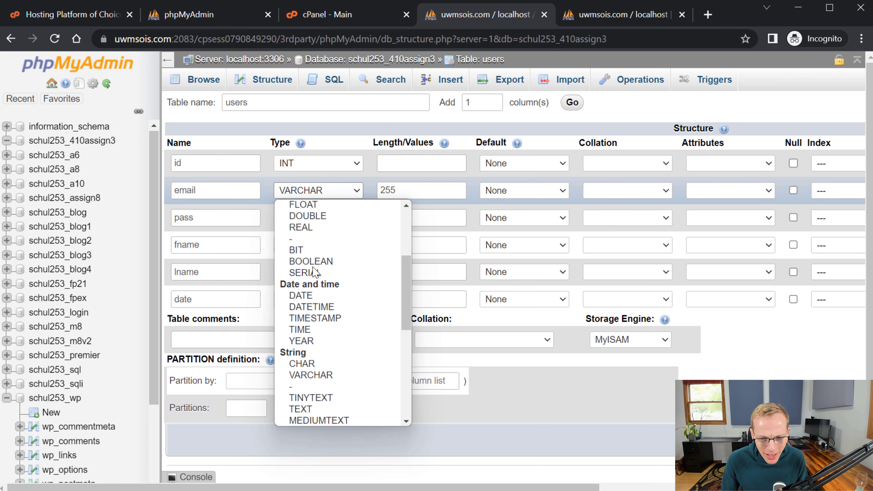
{"action": "scroll", "coordinate": [314, 272], "scroll_direction": "up", "scroll_amount": 4}
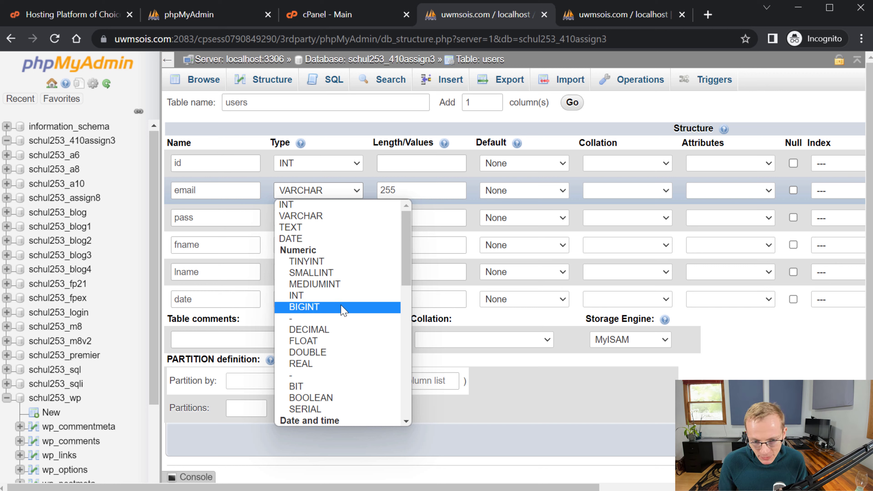
{"action": "scroll", "coordinate": [351, 303], "scroll_direction": "down", "scroll_amount": 4}
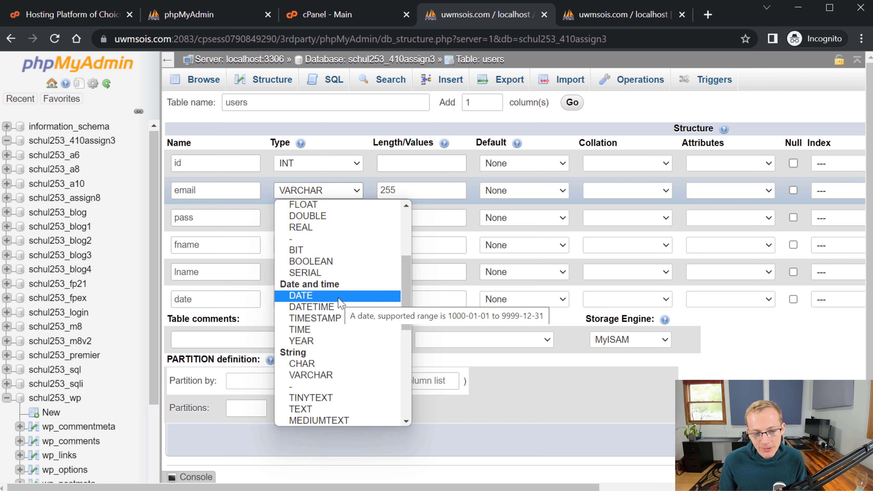
{"action": "scroll", "coordinate": [343, 310], "scroll_direction": "down", "scroll_amount": 6}
{"action": "scroll", "coordinate": [345, 313], "scroll_direction": "up", "scroll_amount": 10}
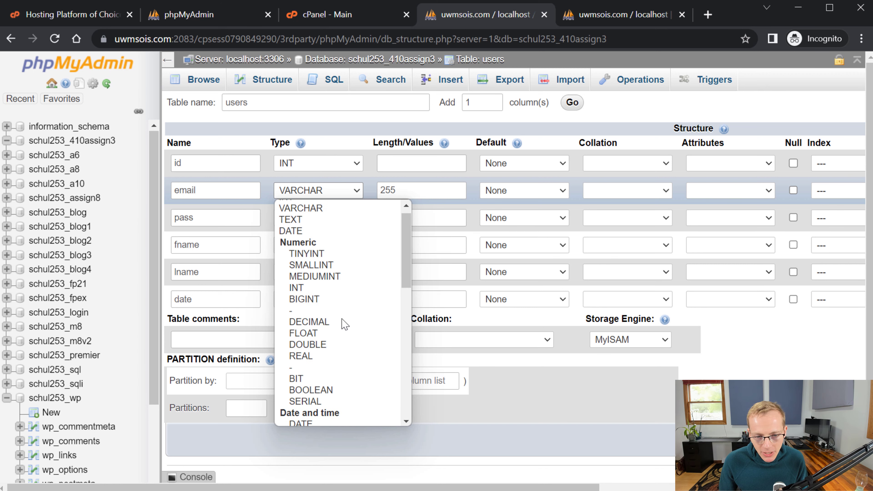
{"action": "scroll", "coordinate": [345, 324], "scroll_direction": "down", "scroll_amount": 4}
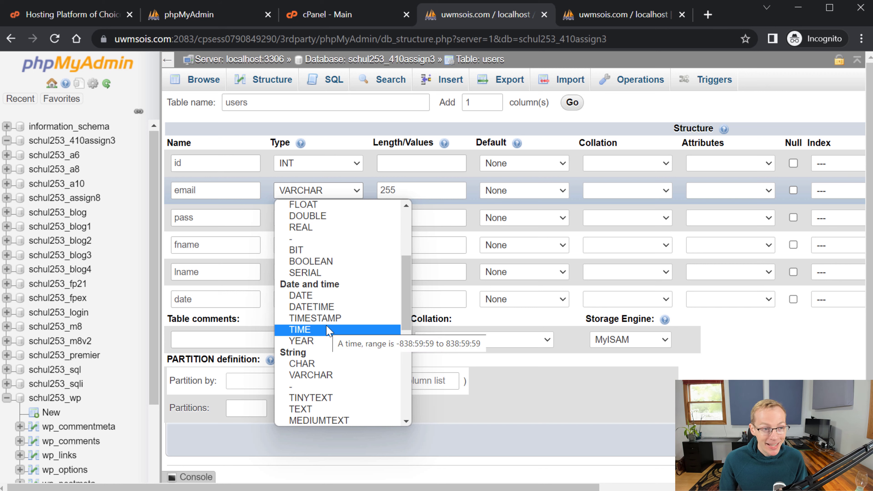
- Make the pass and fname columns VARCHAR with length 255
{"action": "left_click", "coordinate": [240, 220]}
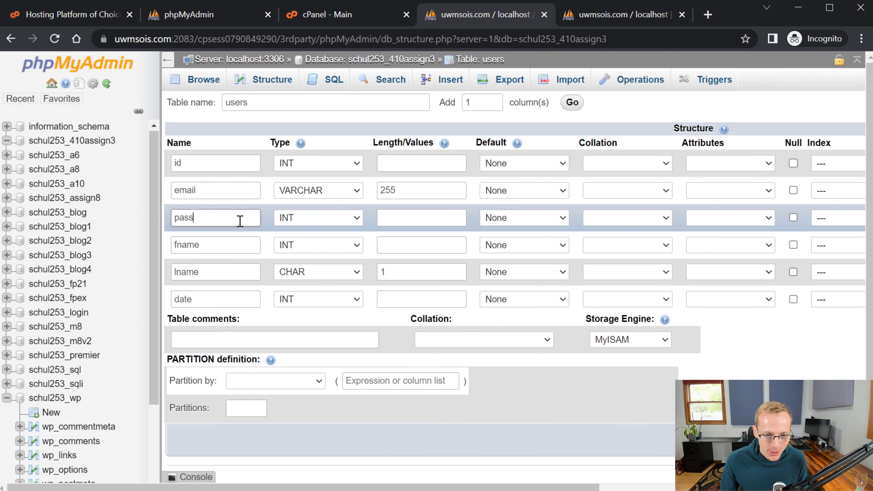
{"action": "left_click", "coordinate": [318, 220]}
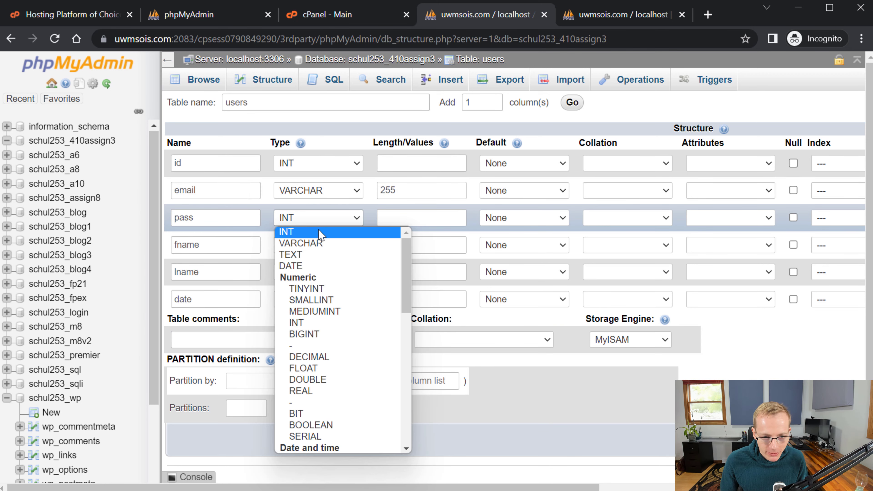
{"action": "left_click", "coordinate": [301, 243]}
{"action": "left_click", "coordinate": [396, 214]}
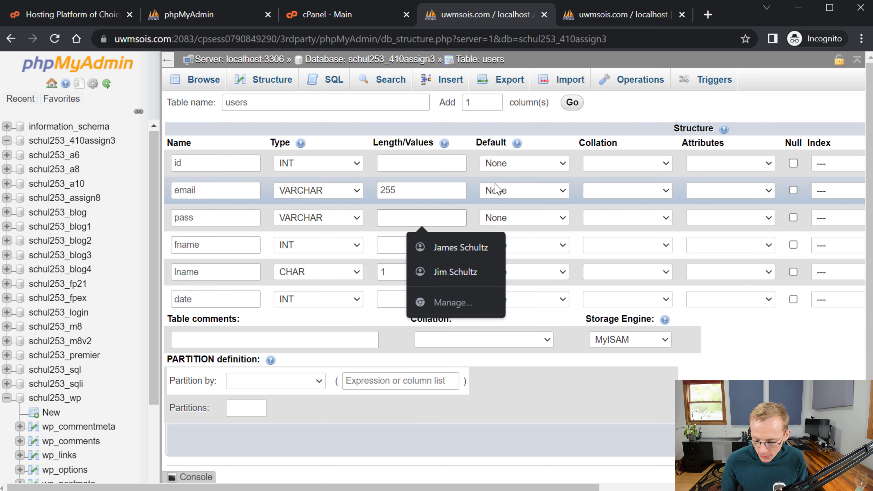
{"action": "type", "text": "255"}
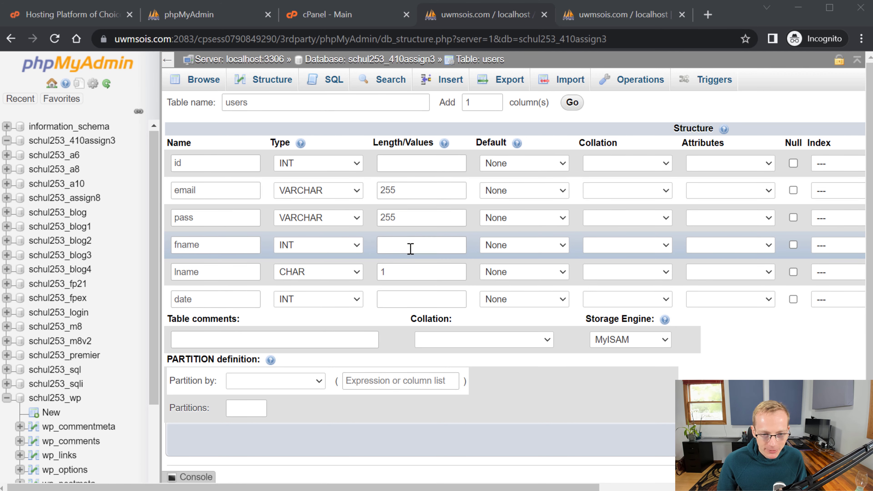
{"action": "left_click", "coordinate": [280, 248]}
{"action": "left_click", "coordinate": [305, 271]}
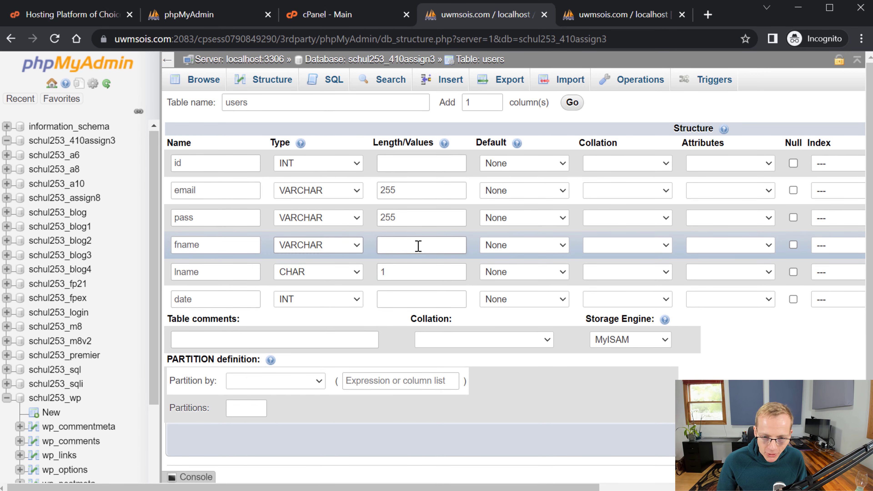
{"action": "left_click", "coordinate": [420, 246]}
{"action": "type", "text": "255"}
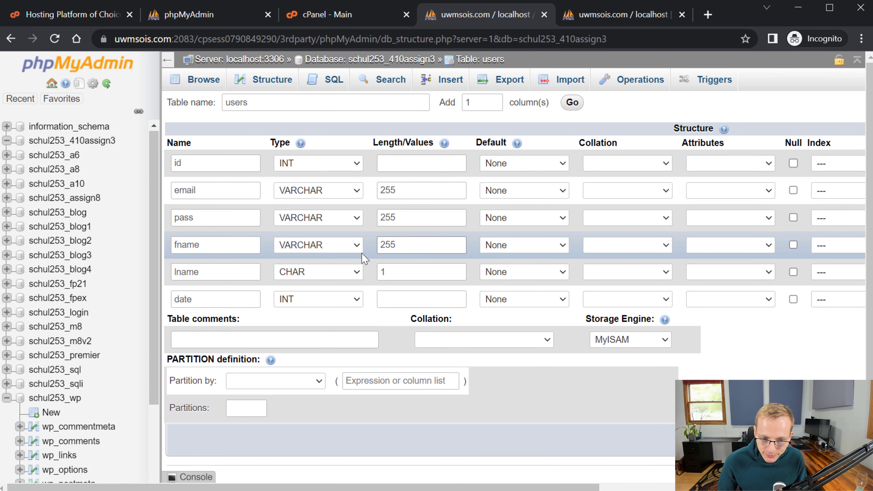
- Change lname to VARCHAR and replace its length 1 with 255
{"action": "left_click", "coordinate": [346, 273]}
{"action": "scroll", "coordinate": [342, 310], "scroll_direction": "up", "scroll_amount": 3}
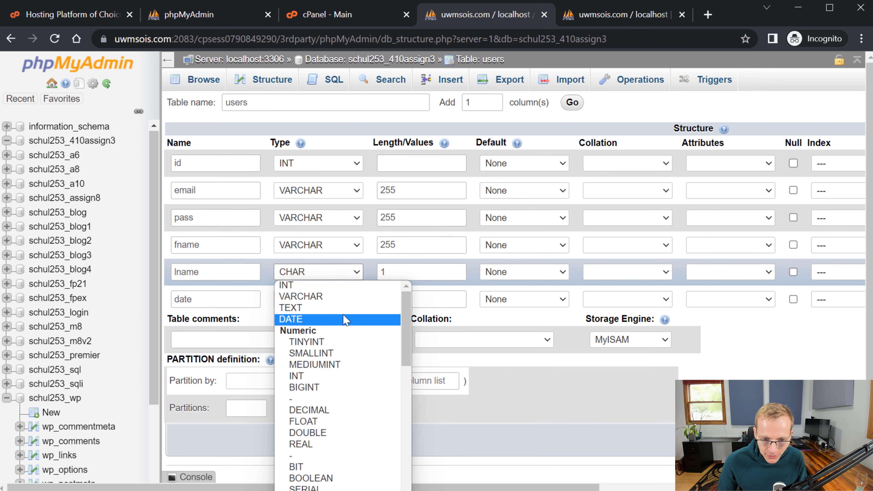
{"action": "left_click", "coordinate": [341, 297]}
{"action": "left_click_drag", "start_coordinate": [396, 270], "coordinate": [363, 279]}
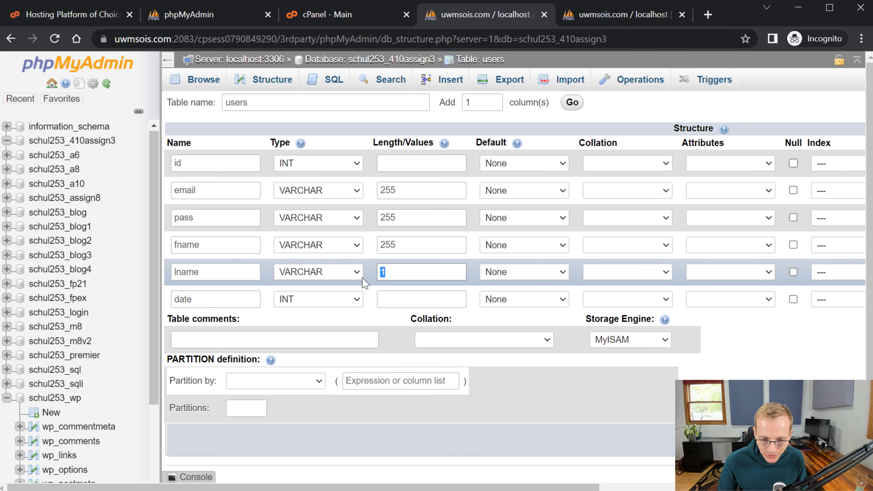
{"action": "type", "text": "255"}
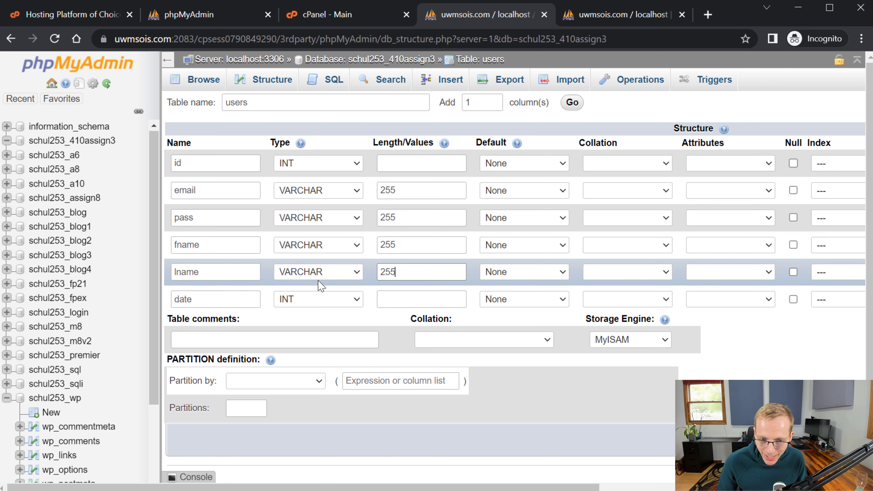
- Try DATE and TIME for the date column, then settle on TIMESTAMP
{"action": "left_click", "coordinate": [310, 305]}
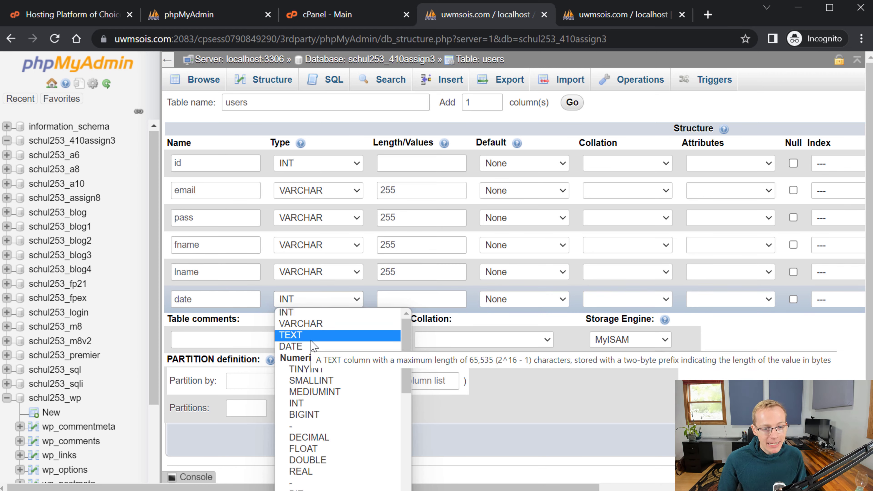
{"action": "scroll", "coordinate": [341, 361], "scroll_direction": "down", "scroll_amount": 6}
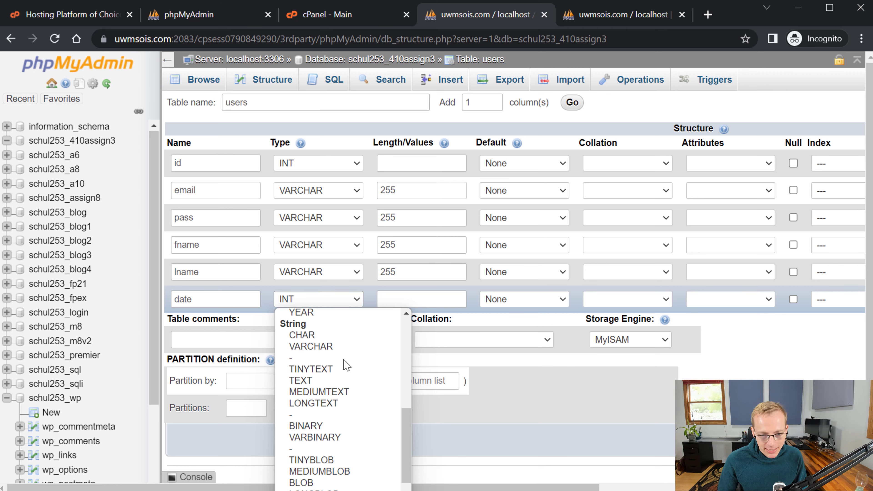
{"action": "scroll", "coordinate": [347, 368], "scroll_direction": "up", "scroll_amount": 4}
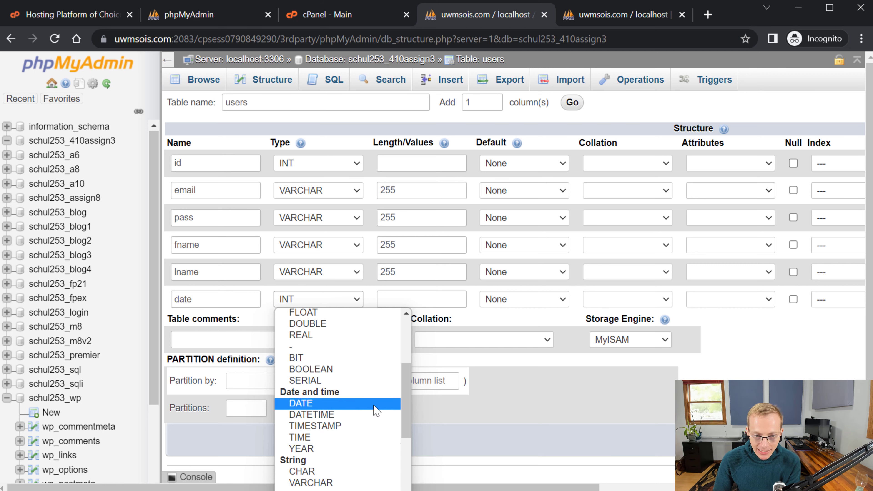
{"action": "left_click", "coordinate": [365, 404]}
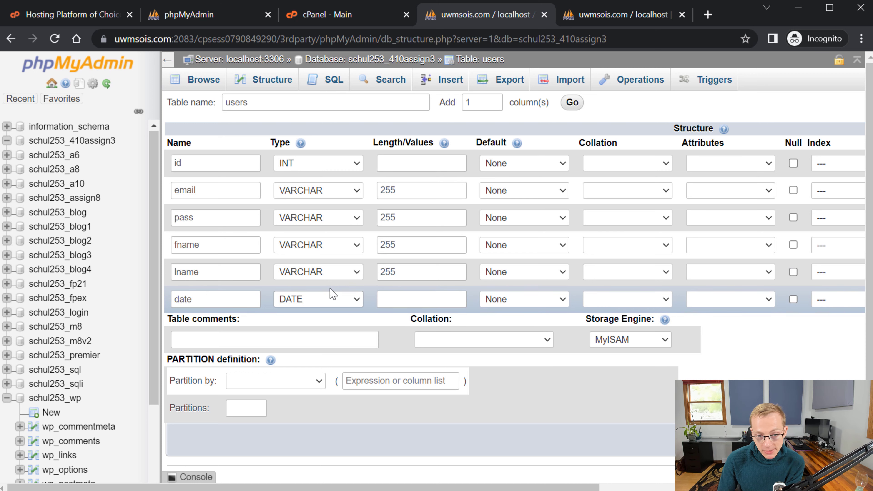
{"action": "left_click", "coordinate": [331, 301]}
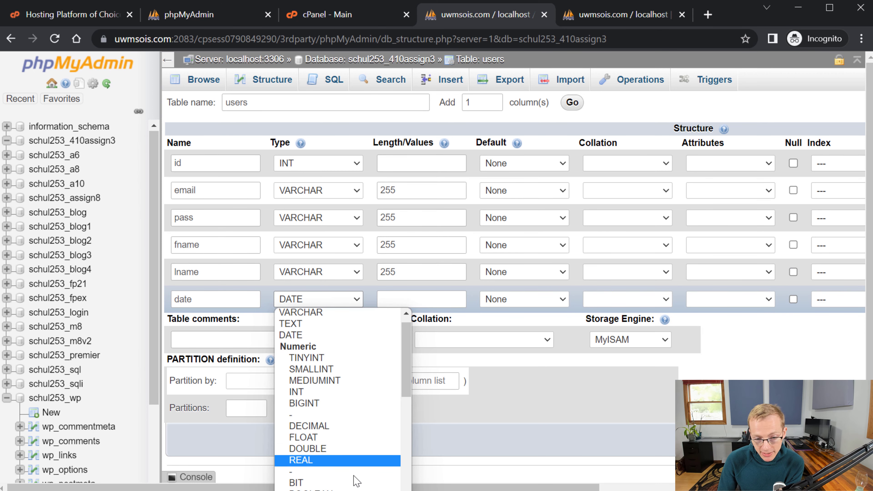
{"action": "scroll", "coordinate": [347, 476], "scroll_direction": "down", "scroll_amount": 4}
{"action": "left_click", "coordinate": [338, 428]}
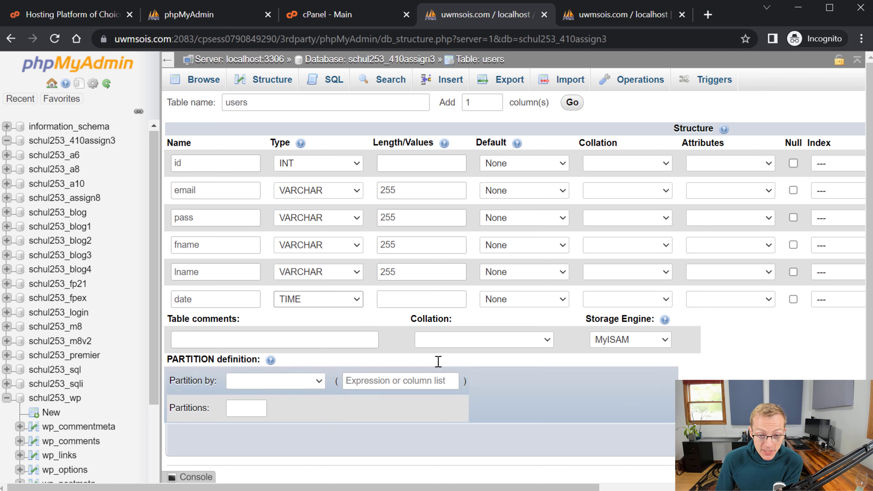
{"action": "left_click", "coordinate": [340, 299]}
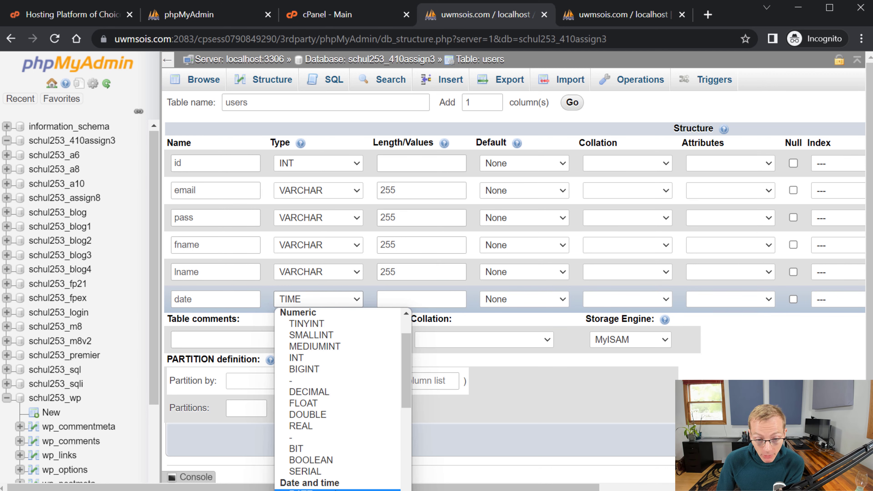
{"action": "left_click", "coordinate": [340, 490]}
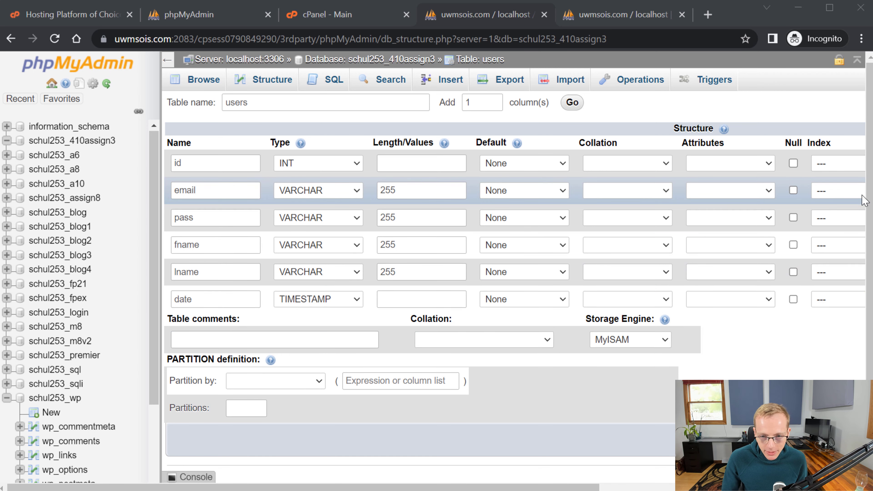
- Choose CURRENT_TIMESTAMP as the date column's default value
{"action": "left_click", "coordinate": [508, 300]}
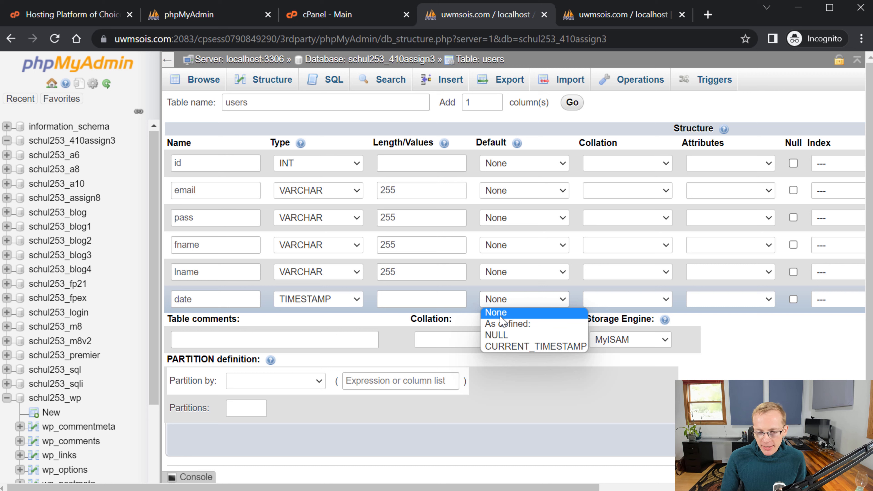
{"action": "left_click", "coordinate": [518, 347]}
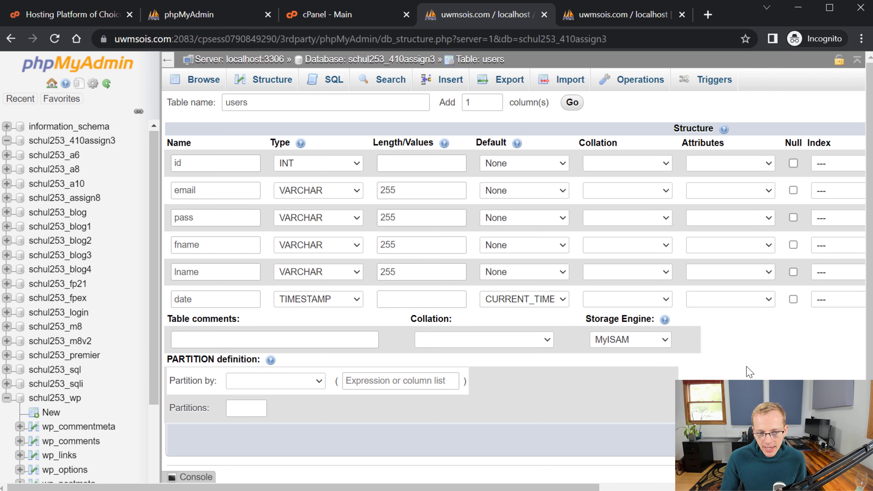
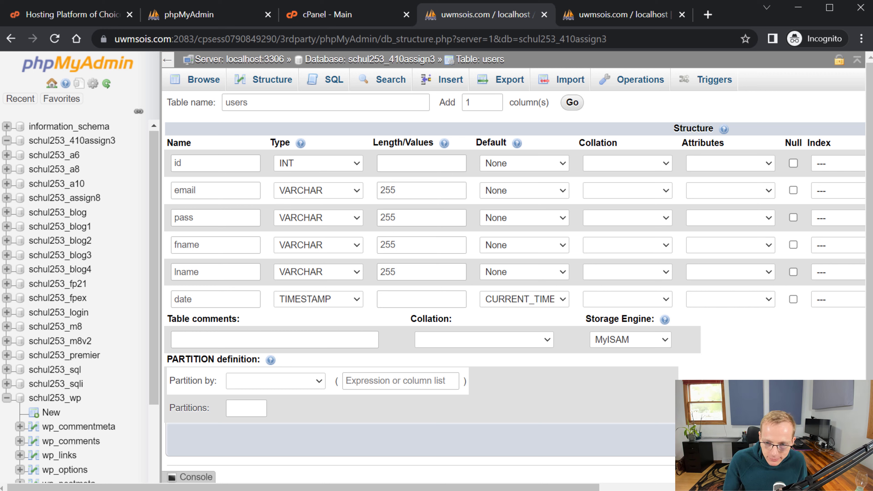
- Set the id column's Index to PRIMARY and confirm the Add index dialog
{"action": "scroll", "coordinate": [715, 352], "scroll_direction": "right", "scroll_amount": 2}
{"action": "scroll", "coordinate": [716, 351], "scroll_direction": "right", "scroll_amount": 4}
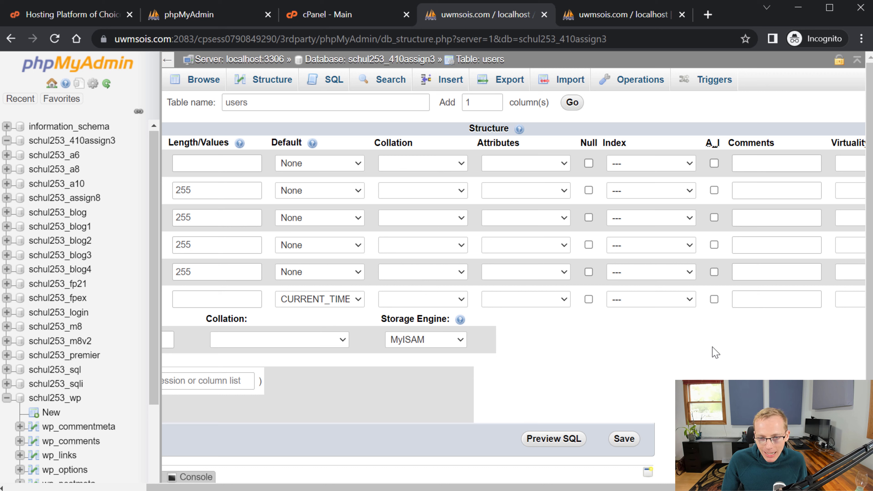
{"action": "left_click", "coordinate": [651, 163]}
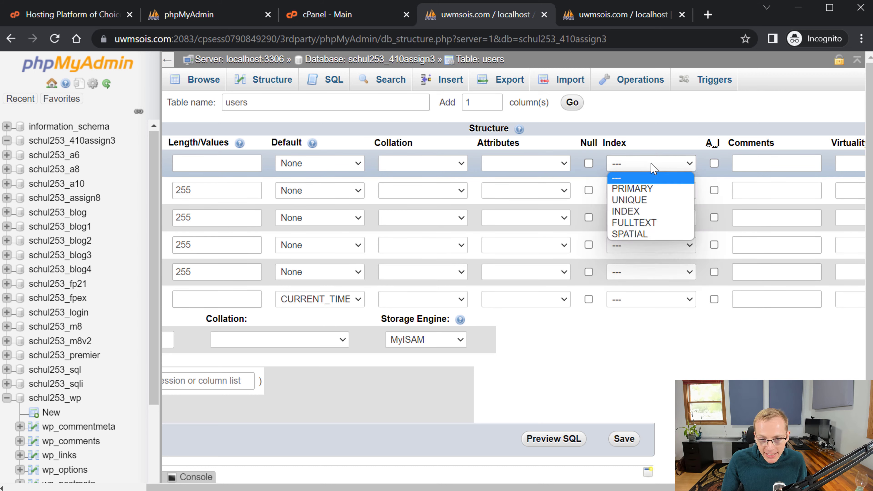
{"action": "left_click", "coordinate": [661, 189]}
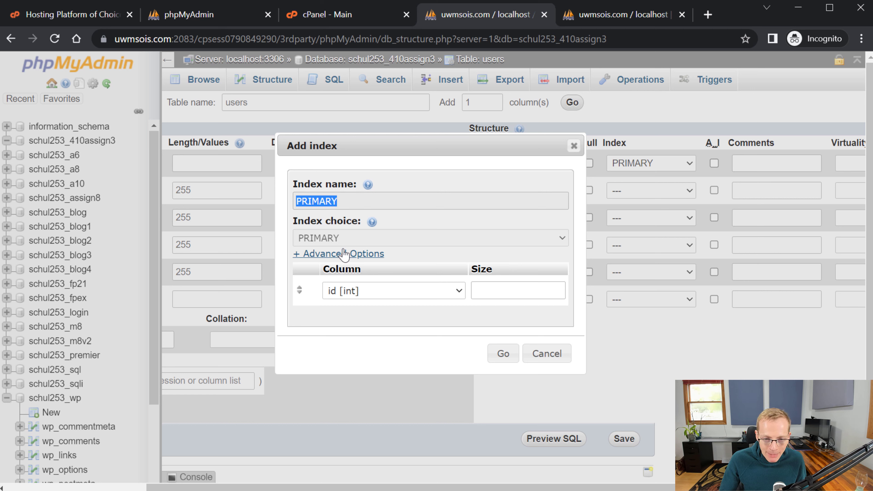
{"action": "left_click", "coordinate": [503, 354]}
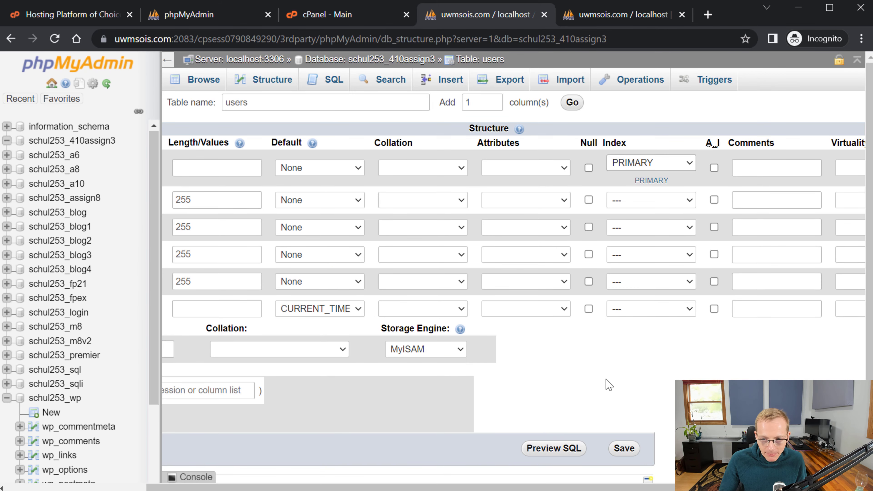
{"action": "scroll", "coordinate": [516, 309], "scroll_direction": "right", "scroll_amount": 5}
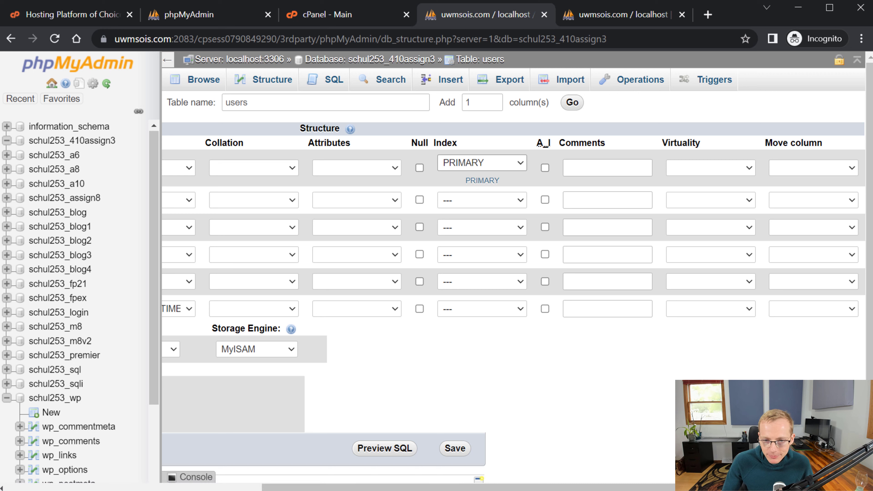
- Enable A_I on id, keep the MyISAM storage engine, and save the users table
{"action": "left_click", "coordinate": [545, 167]}
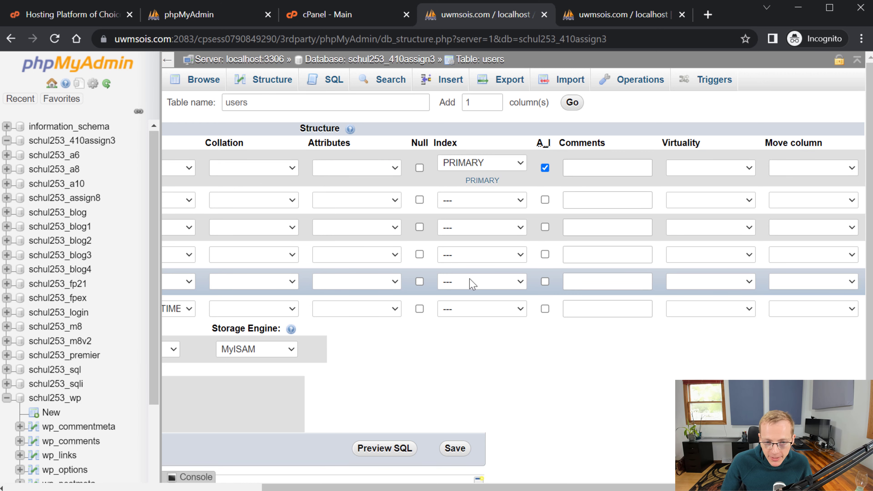
{"action": "scroll", "coordinate": [467, 308], "scroll_direction": "left", "scroll_amount": 6}
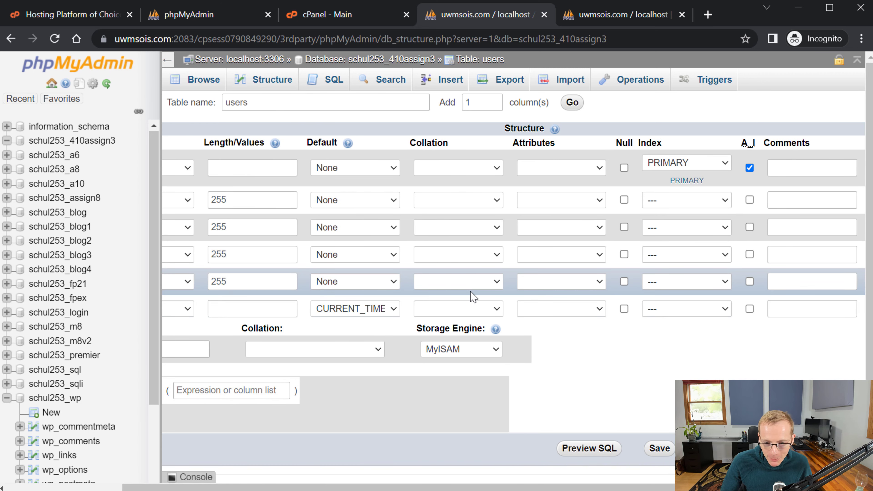
{"action": "left_click", "coordinate": [459, 348]}
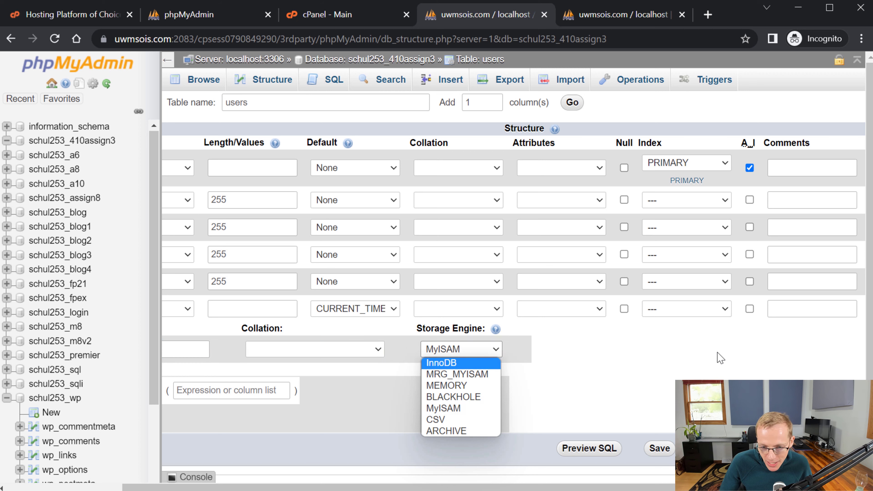
{"action": "left_click", "coordinate": [721, 357]}
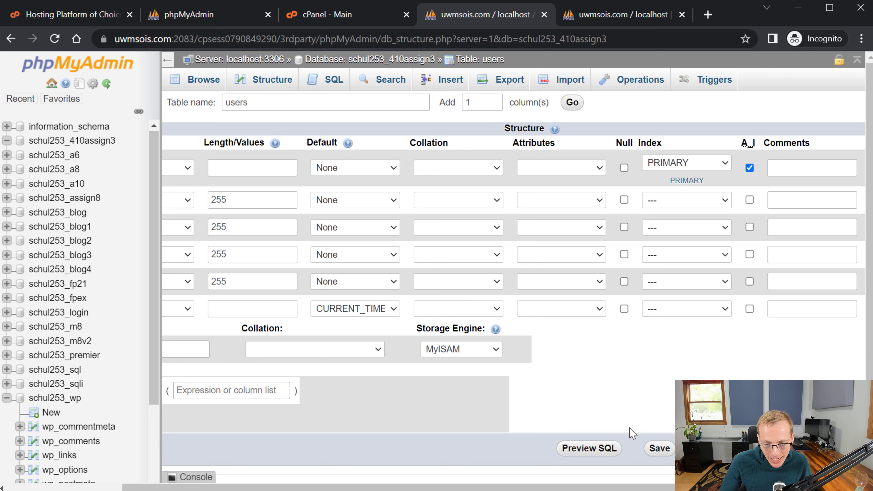
{"action": "left_click", "coordinate": [659, 449]}
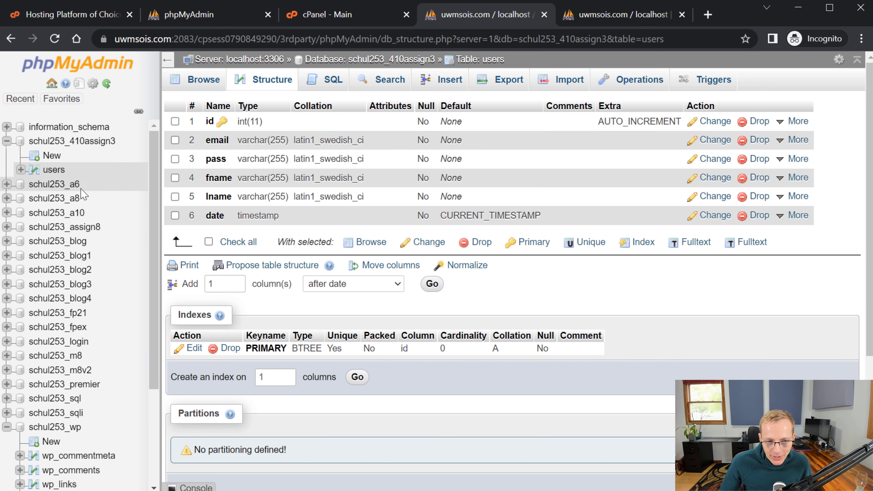
- Browse the empty users table and review its column structure, including the email column
{"action": "left_click", "coordinate": [53, 169]}
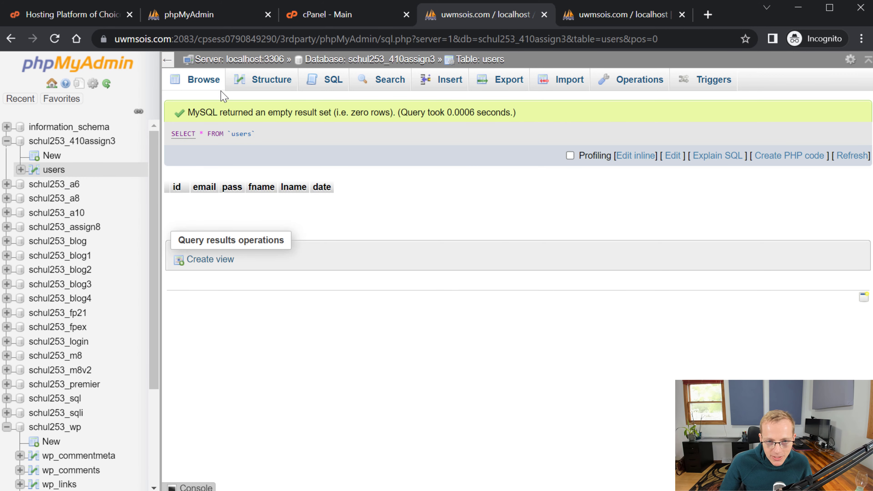
{"action": "left_click", "coordinate": [265, 82]}
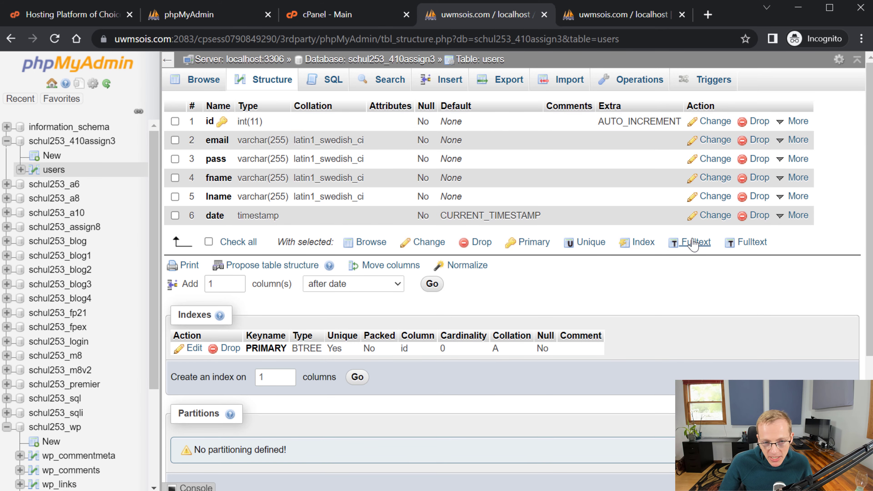
{"action": "left_click", "coordinate": [708, 145]}
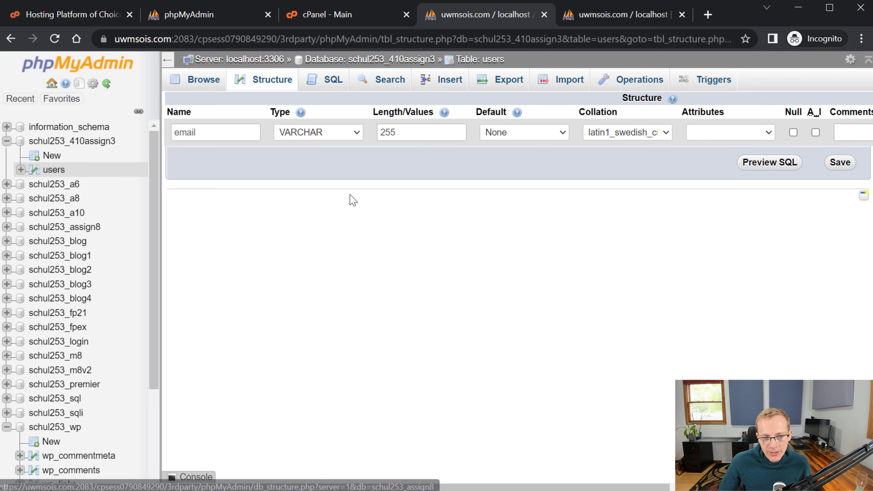
{"action": "left_click", "coordinate": [58, 170]}
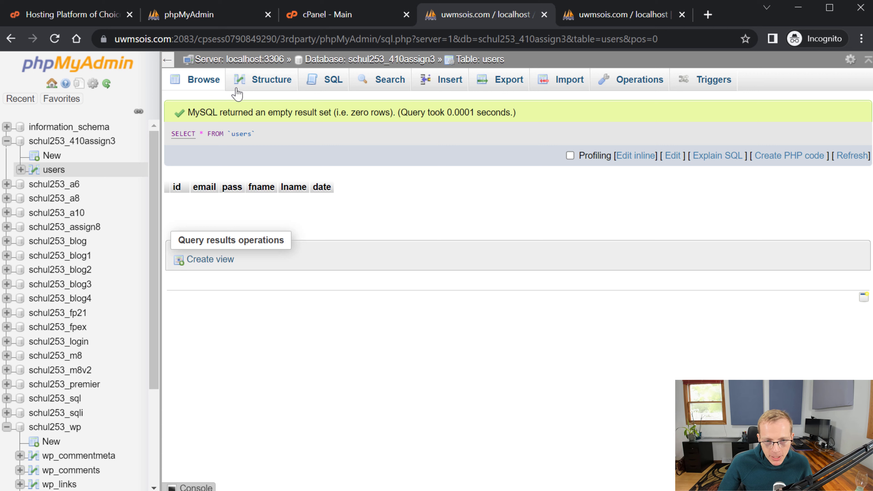
- Inspect the default SELECT * FROM `users` query, then open the users SQL editor
{"action": "left_click_drag", "start_coordinate": [281, 136], "coordinate": [175, 141]}
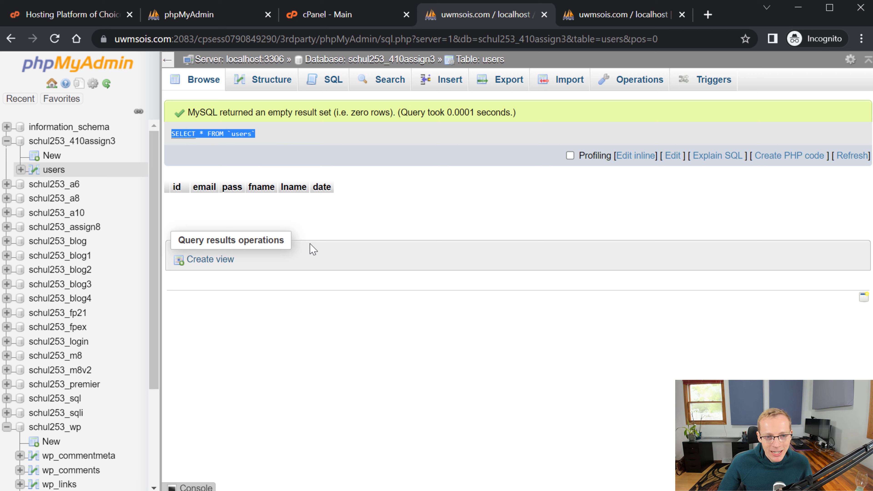
{"action": "left_click", "coordinate": [387, 233]}
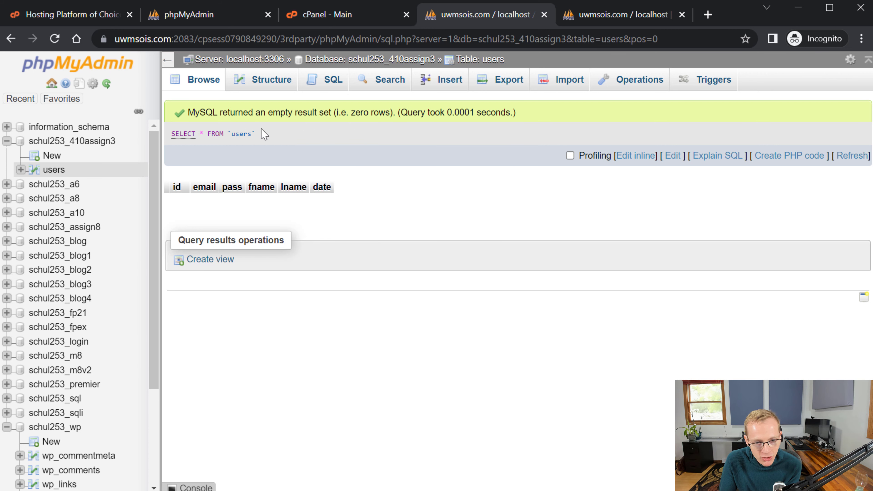
{"action": "left_click_drag", "start_coordinate": [256, 133], "coordinate": [171, 134]}
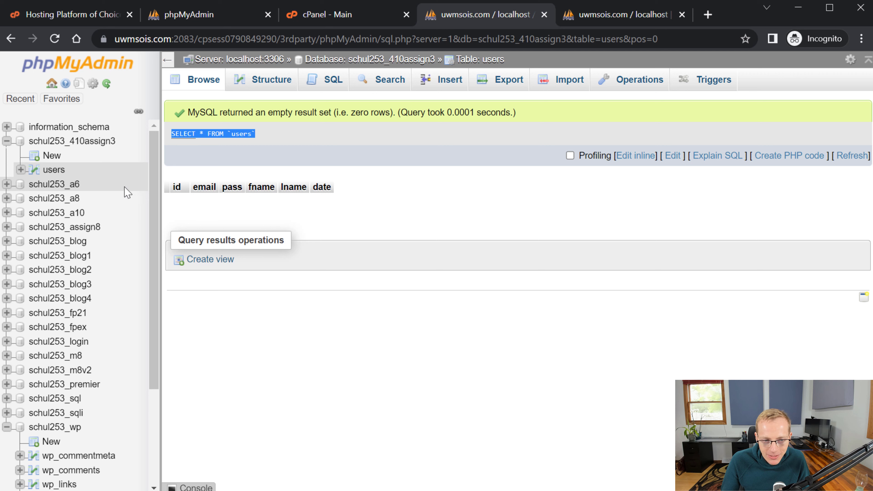
{"action": "left_click", "coordinate": [242, 84]}
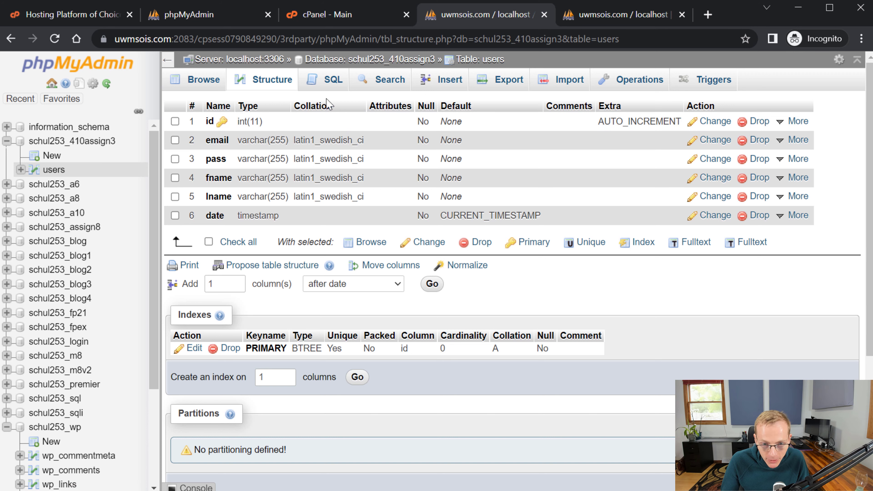
{"action": "left_click", "coordinate": [334, 80]}
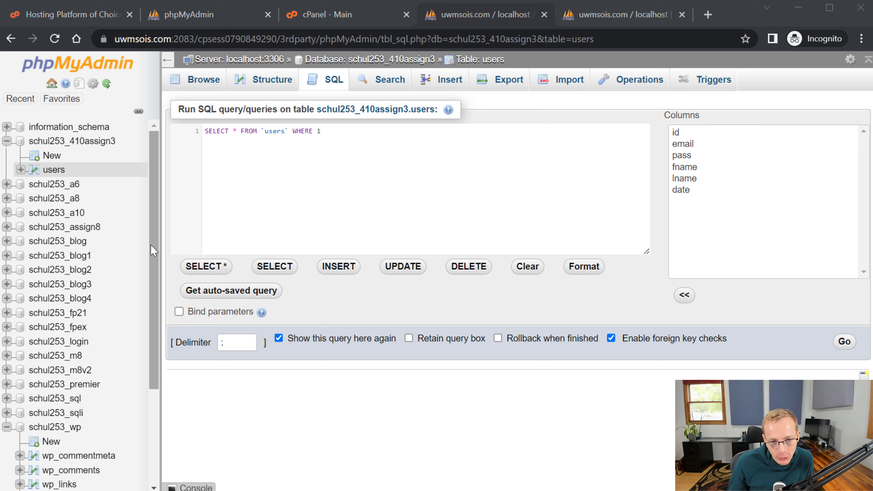
- Replace the default query with INSERT, then abandon it for the Insert form
{"action": "left_click", "coordinate": [319, 151]}
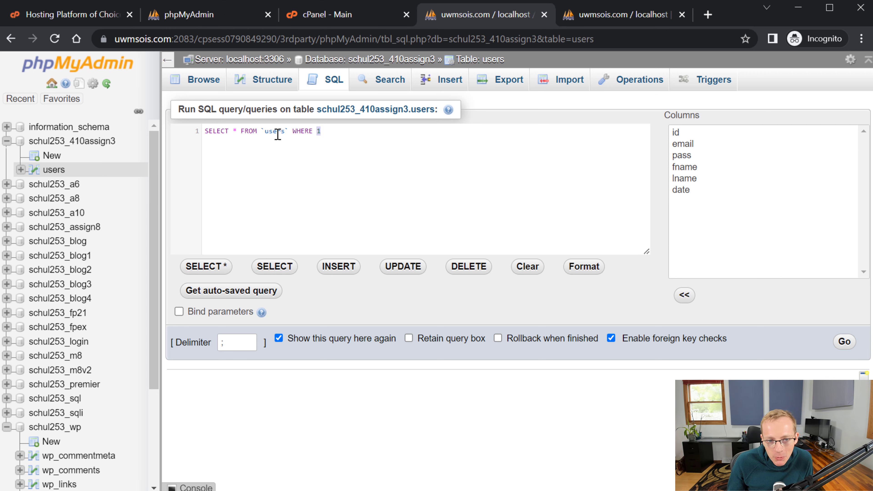
{"action": "key", "text": "ctrl+a"}
{"action": "key", "text": "BackSpace"}
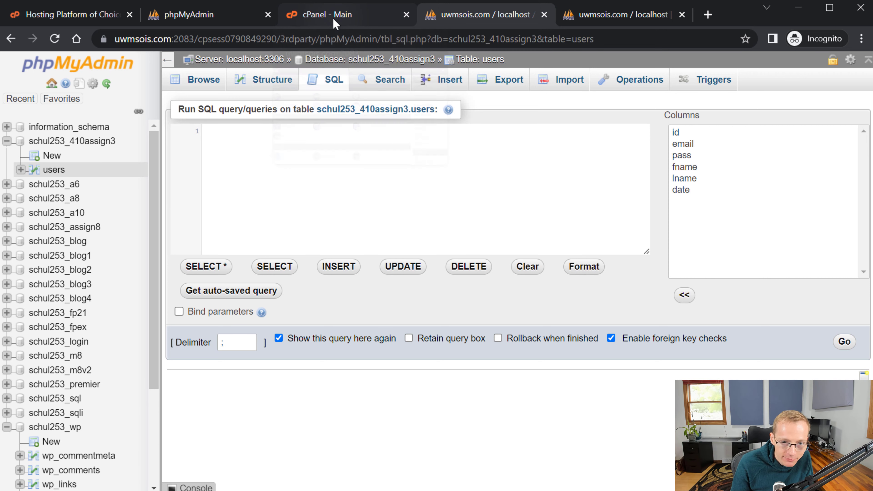
{"action": "type", "text": "INSERT"}
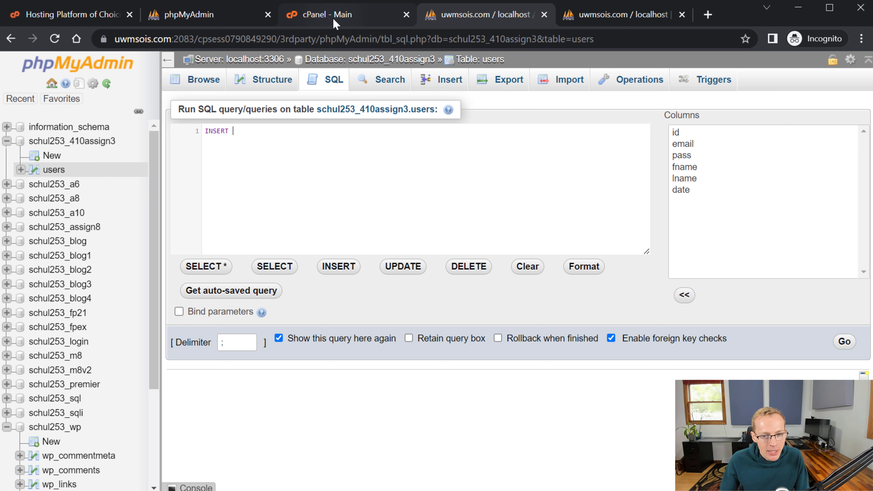
{"action": "left_click", "coordinate": [441, 79]}
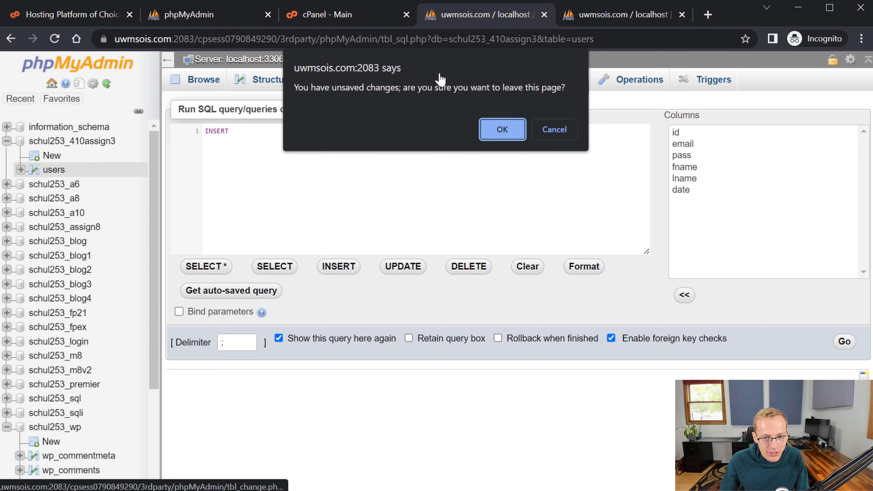
{"action": "left_click", "coordinate": [511, 125]}
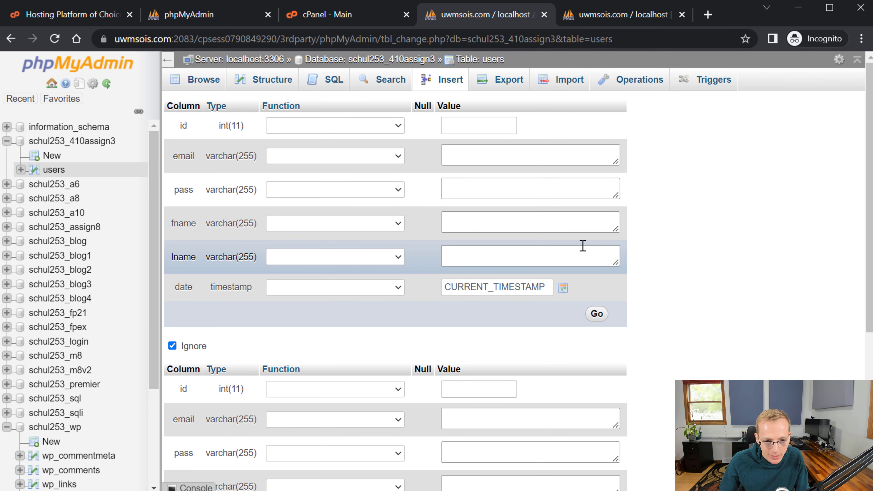
- Enter the user's e-mail, password, first and last name, clear id, and insert row 1
{"action": "left_click", "coordinate": [521, 158]}
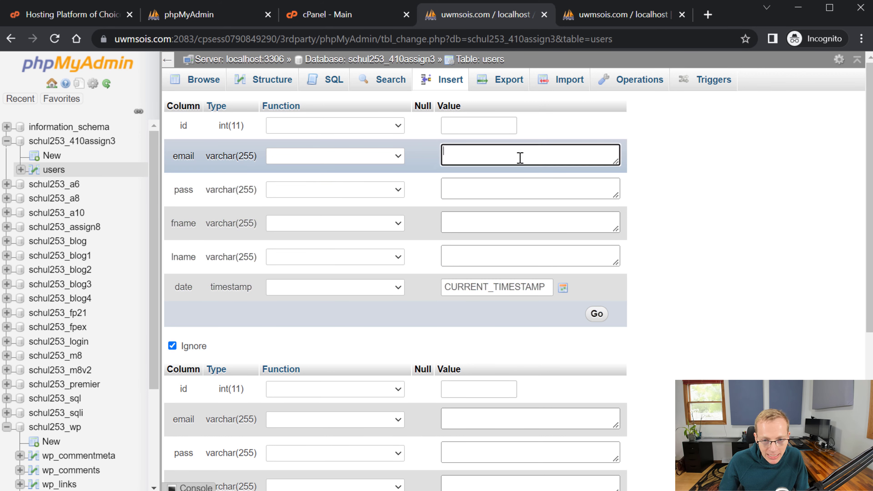
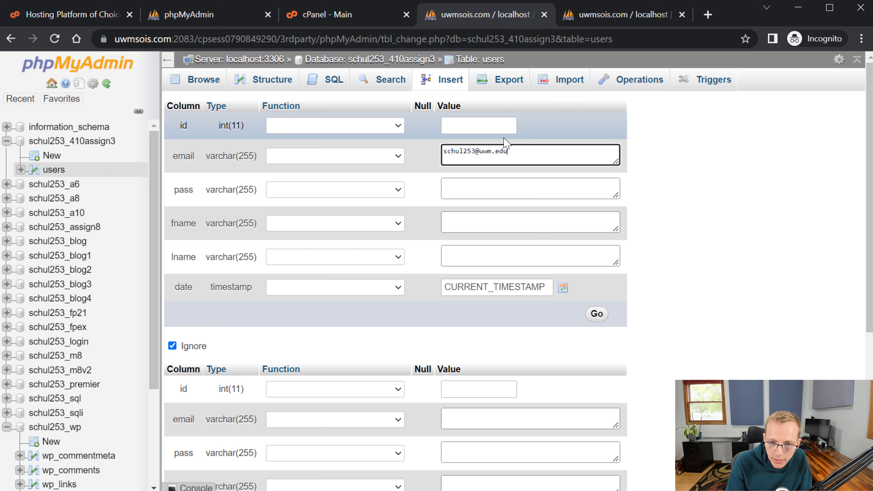
{"action": "left_click", "coordinate": [655, 164]}
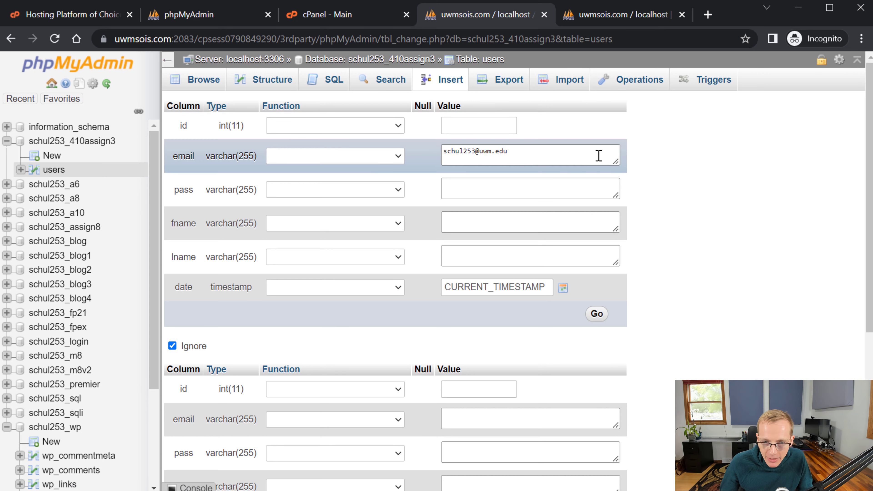
{"action": "left_click", "coordinate": [493, 125]}
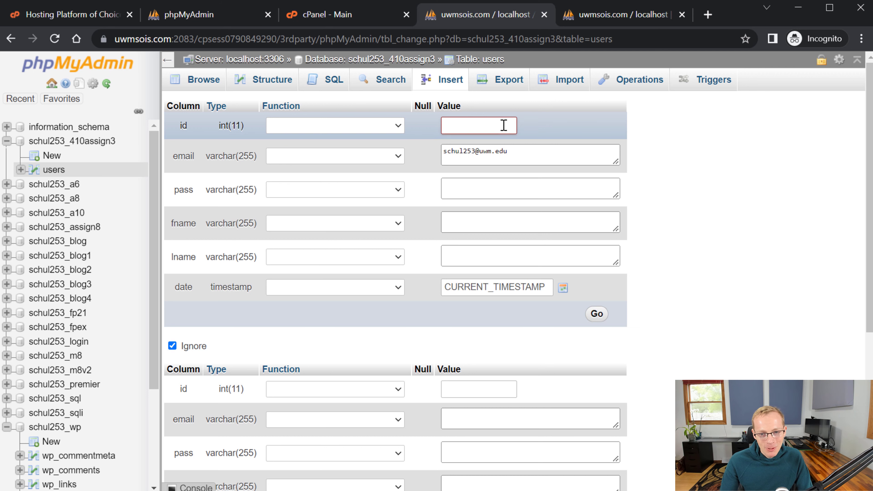
{"action": "key", "text": "BackSpace"}
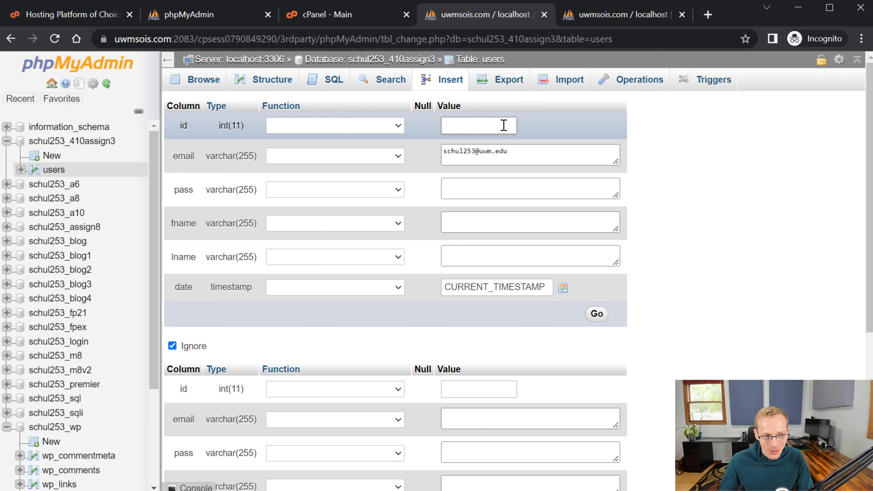
{"action": "left_click", "coordinate": [518, 192]}
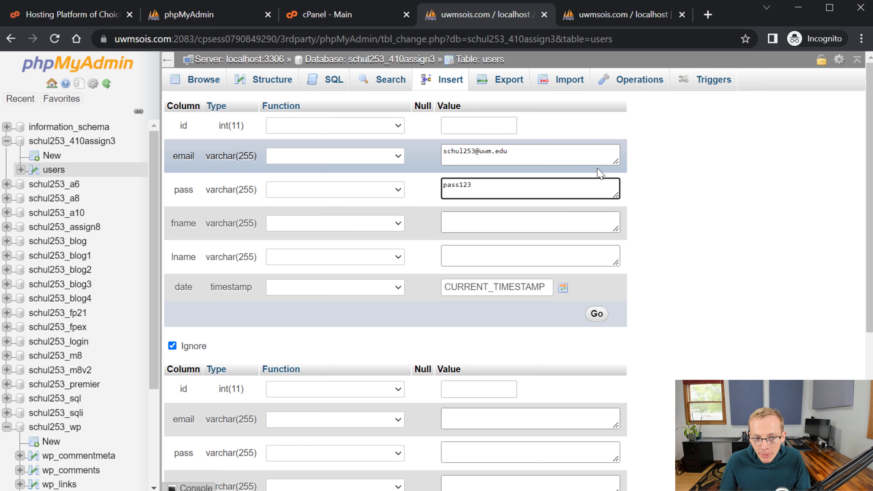
{"action": "left_click", "coordinate": [673, 180]}
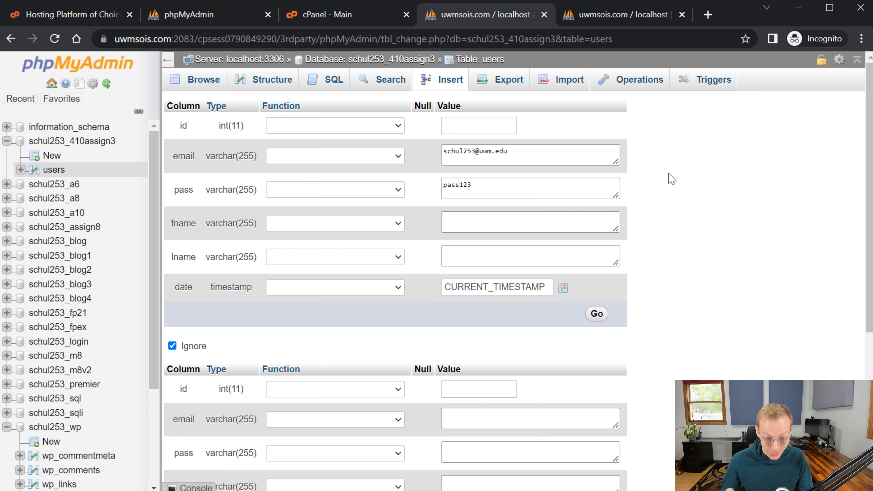
{"action": "left_click", "coordinate": [552, 224]}
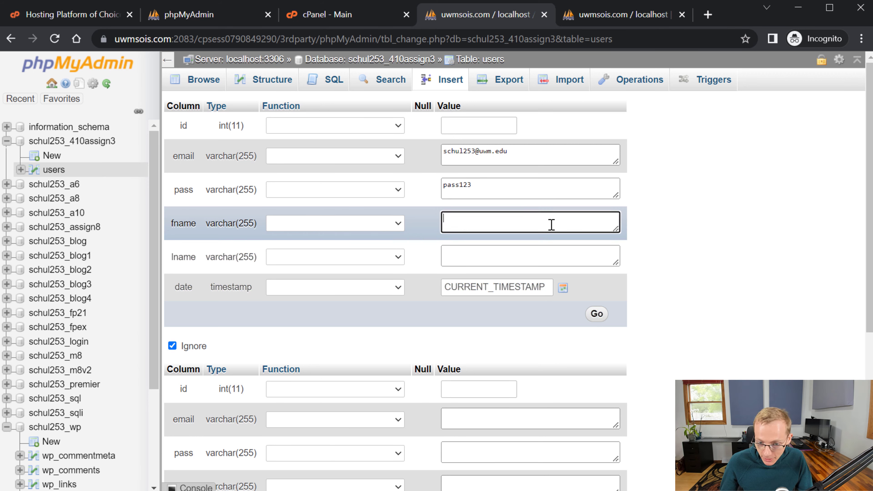
{"action": "type", "text": "Jim"}
{"action": "key", "text": "Tab"}
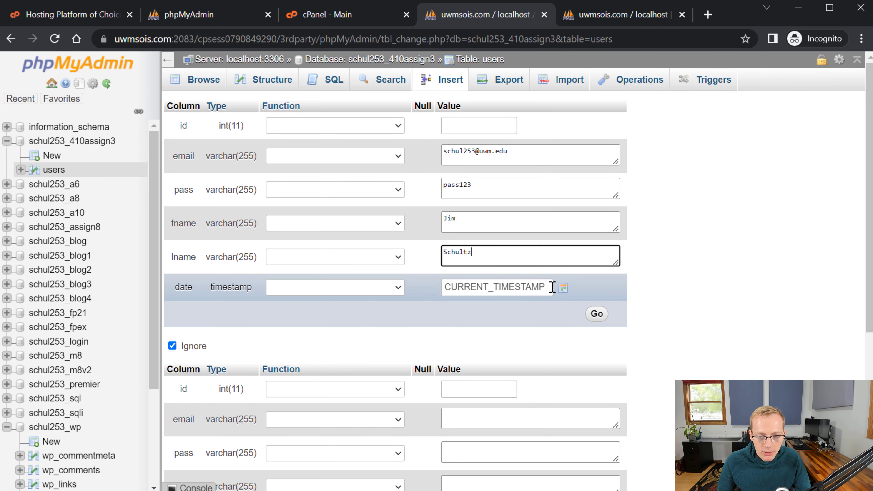
{"action": "left_click", "coordinate": [650, 272]}
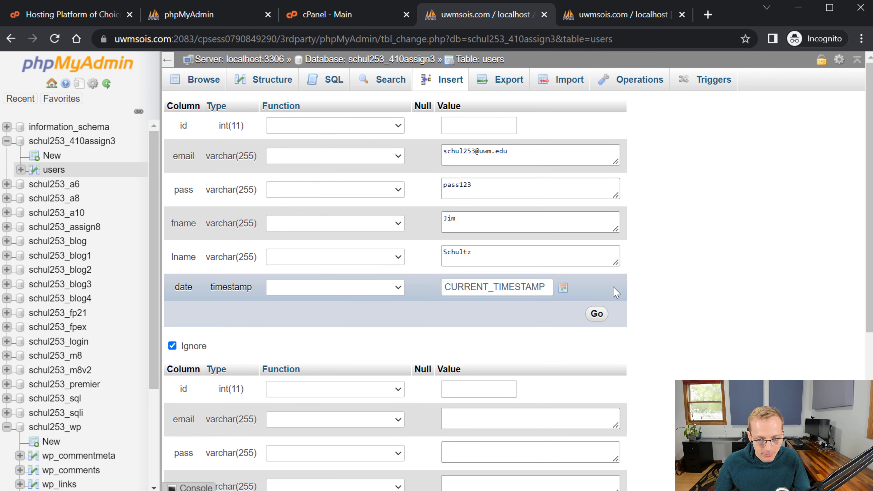
{"action": "left_click", "coordinate": [597, 313]}
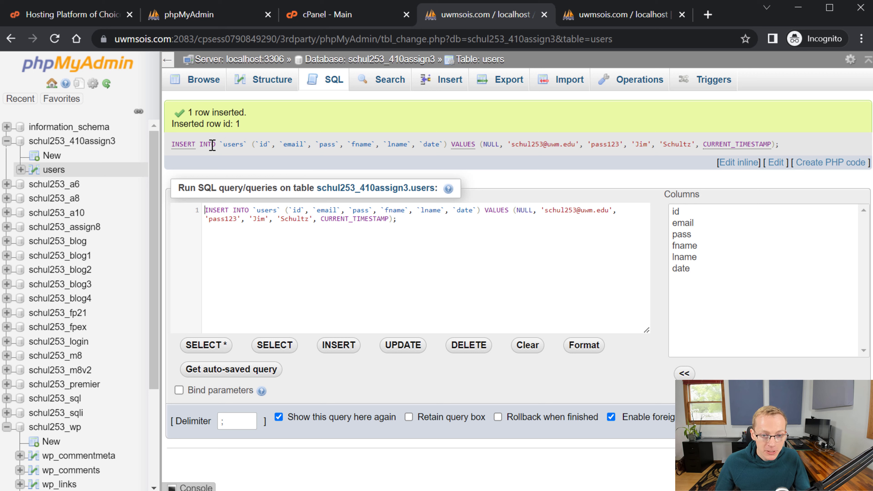
{"action": "left_click", "coordinate": [410, 238]}
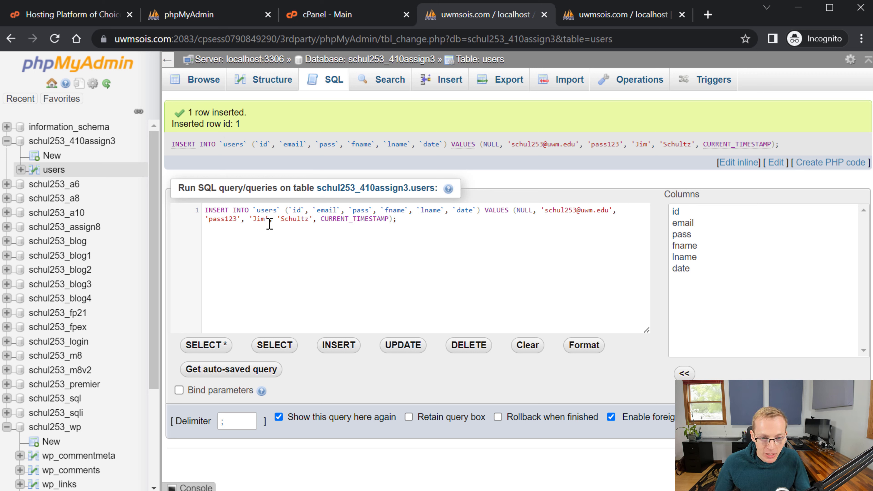
{"action": "left_click_drag", "start_coordinate": [402, 220], "coordinate": [204, 208]}
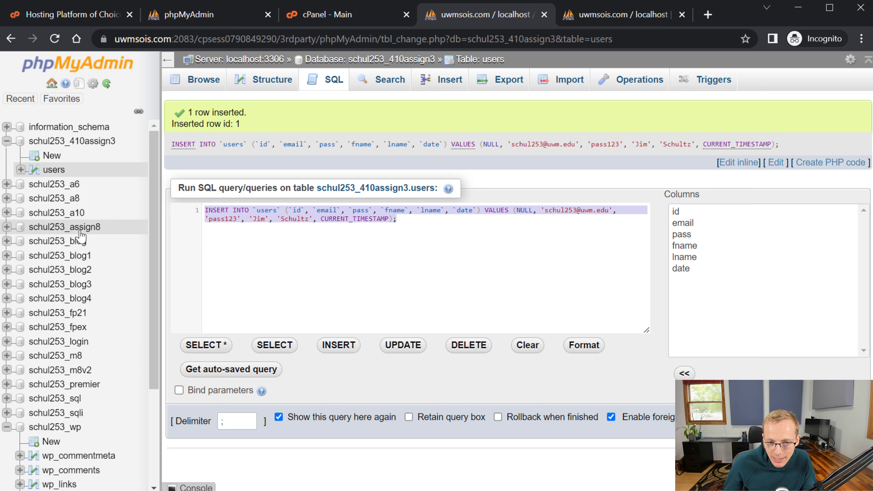
{"action": "left_click", "coordinate": [208, 241]}
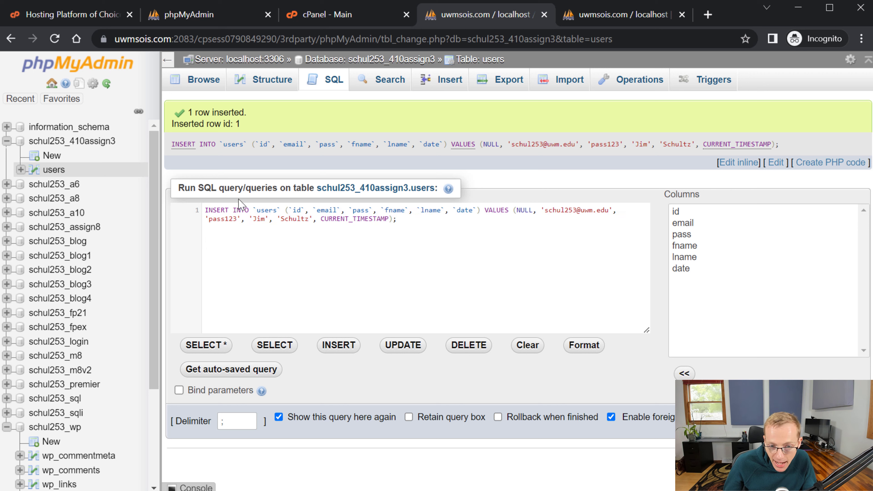
{"action": "double_click", "coordinate": [263, 209]}
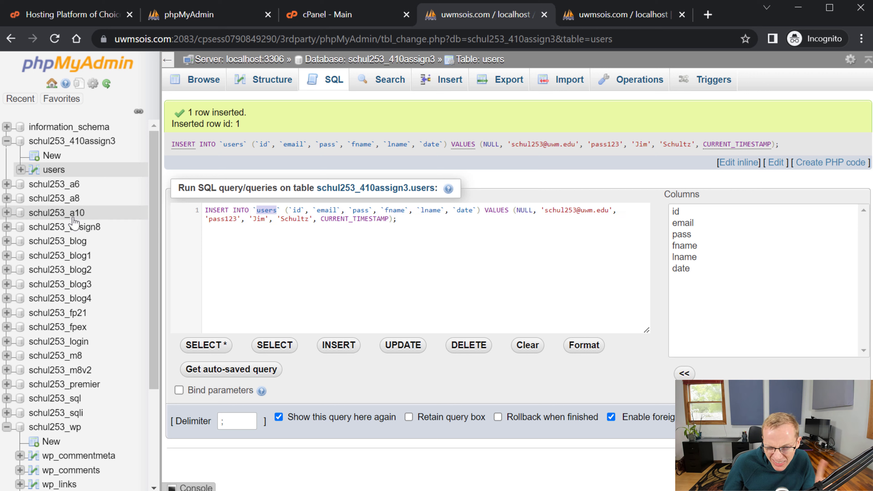
{"action": "left_click", "coordinate": [298, 210]}
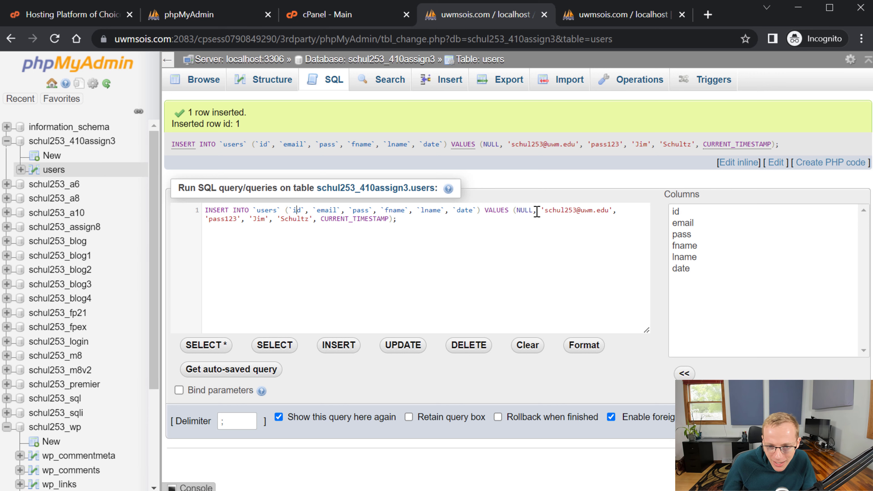
{"action": "left_click_drag", "start_coordinate": [517, 213], "coordinate": [516, 218]}
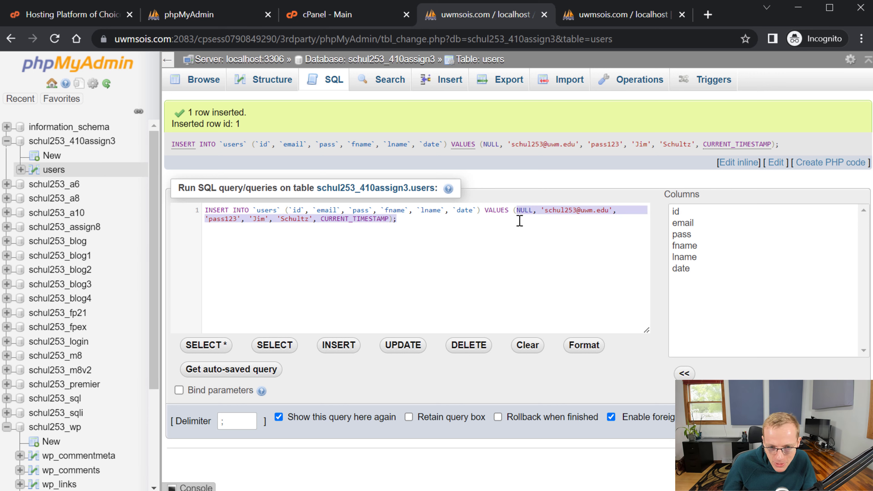
{"action": "left_click", "coordinate": [464, 242]}
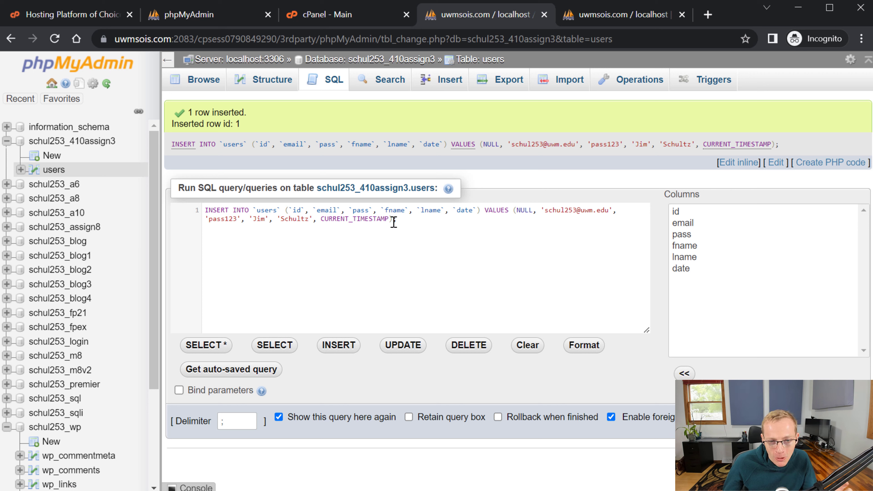
{"action": "left_click_drag", "start_coordinate": [408, 221], "coordinate": [193, 213]}
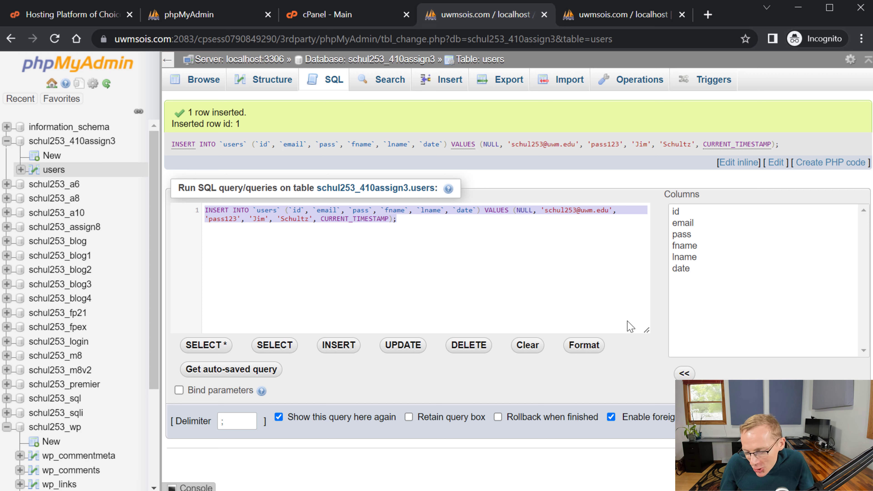
{"action": "left_click", "coordinate": [542, 290]}
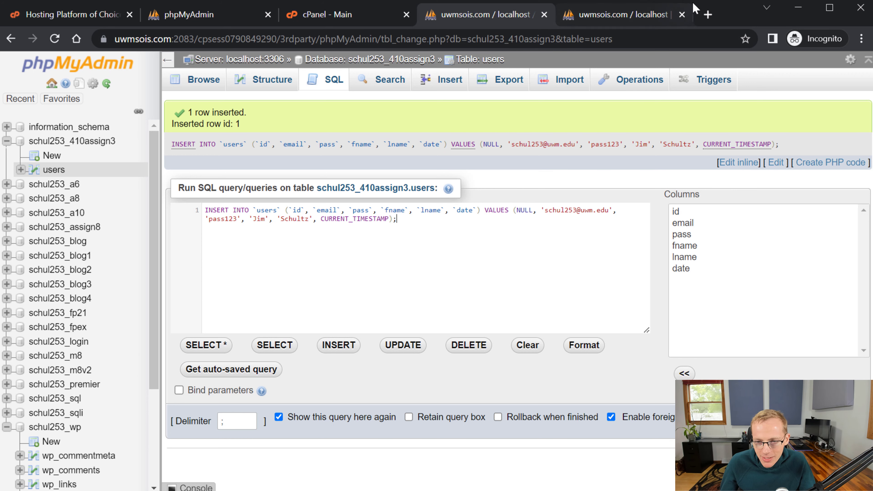
- Google 'what does null mean?' in a new tab, then return to the phpMyAdmin query page
{"action": "left_click", "coordinate": [708, 14]}
{"action": "type", "text": "what does null mean?"}
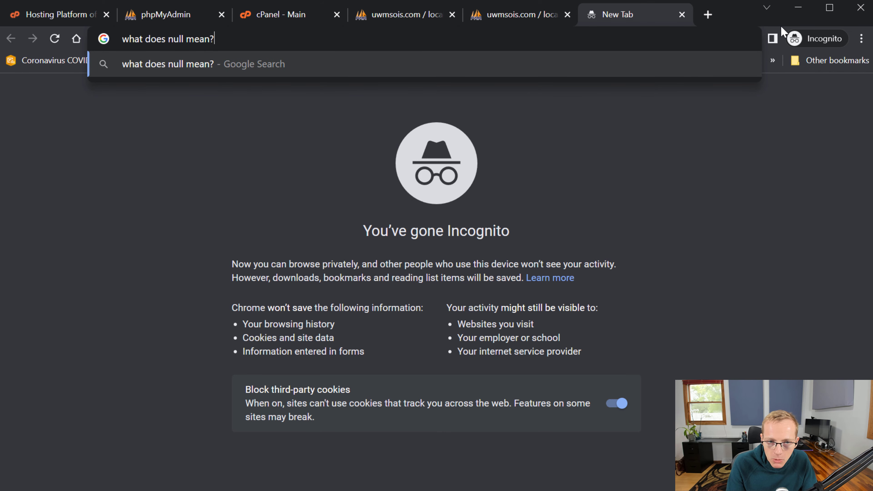
{"action": "key", "text": "Return"}
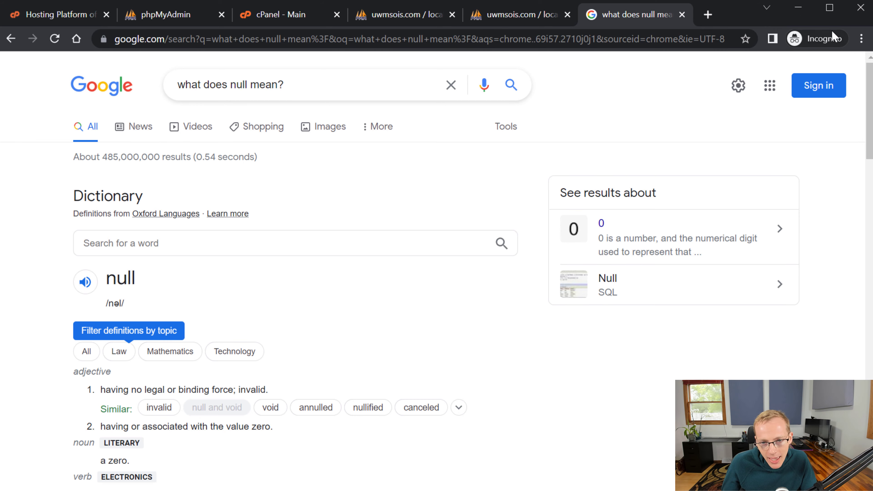
{"action": "left_click", "coordinate": [498, 16]}
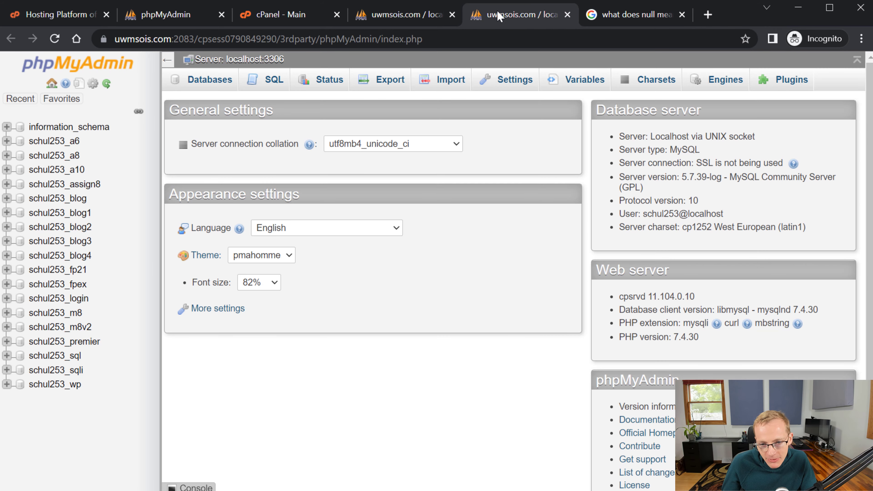
{"action": "left_click", "coordinate": [419, 21]}
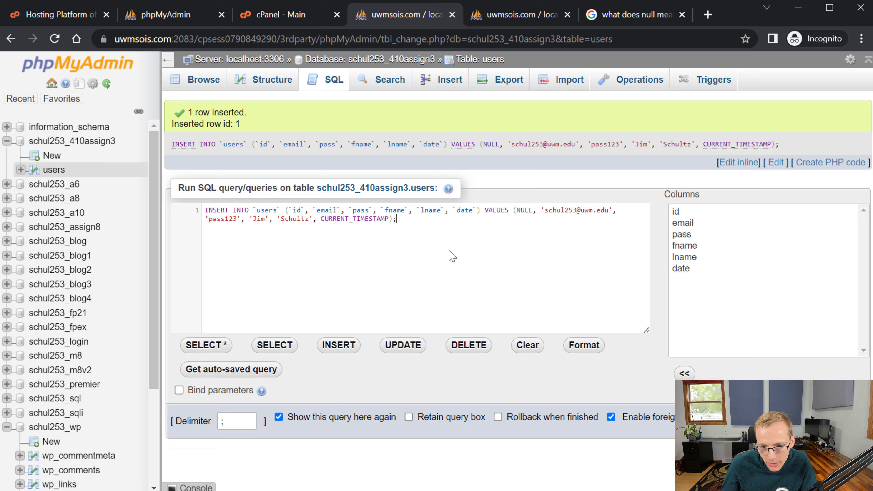
- Select the inserted row's INSERT query text in the SQL box
{"action": "left_click_drag", "start_coordinate": [397, 220], "coordinate": [200, 203]}
{"action": "key", "text": "ctrl+c"}
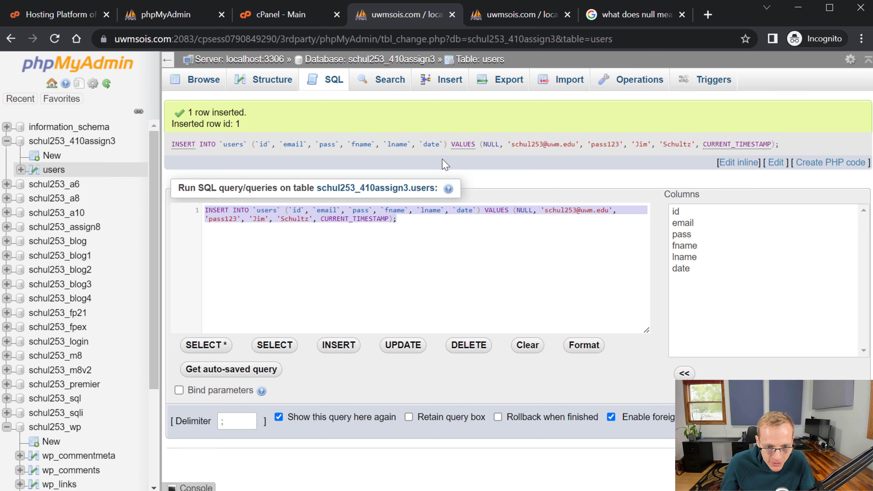
{"action": "right_click", "coordinate": [371, 209]}
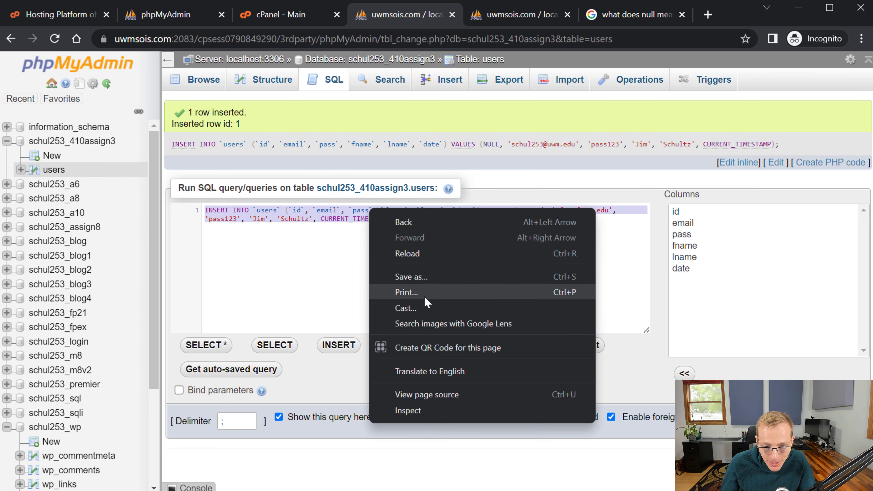
{"action": "left_click", "coordinate": [289, 310]}
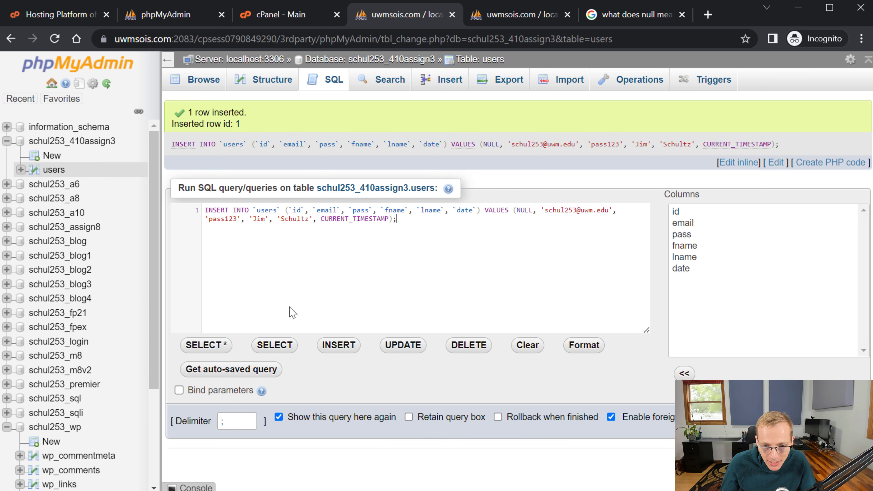
- Browse users and inline-edit row 1's pass value, saving it with Enter
{"action": "left_click", "coordinate": [52, 171]}
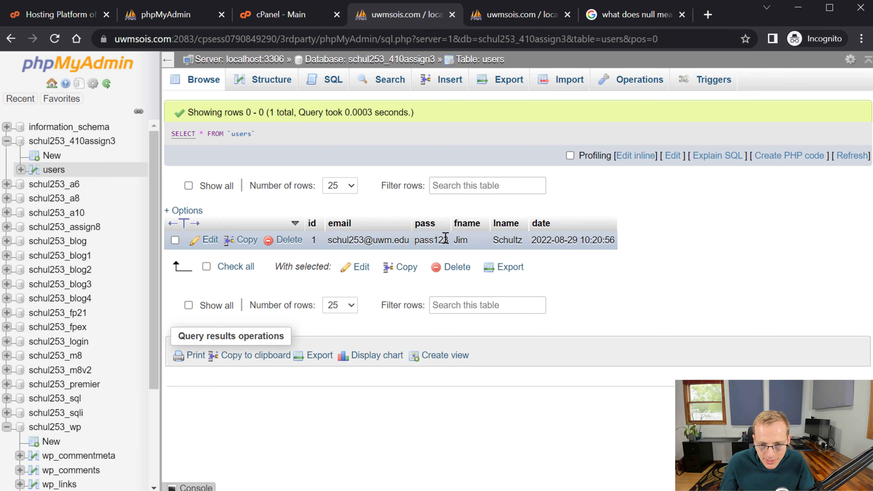
{"action": "double_click", "coordinate": [431, 240]}
{"action": "type", "text": "4"}
{"action": "key", "text": "Return"}
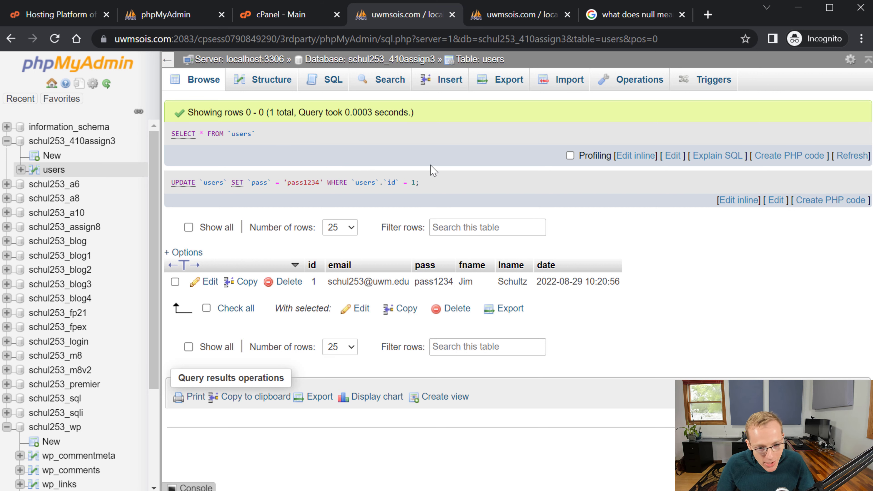
- Paste the copied INSERT into the SQL editor, change the e-mail username and password, and run it
{"action": "left_click", "coordinate": [447, 81]}
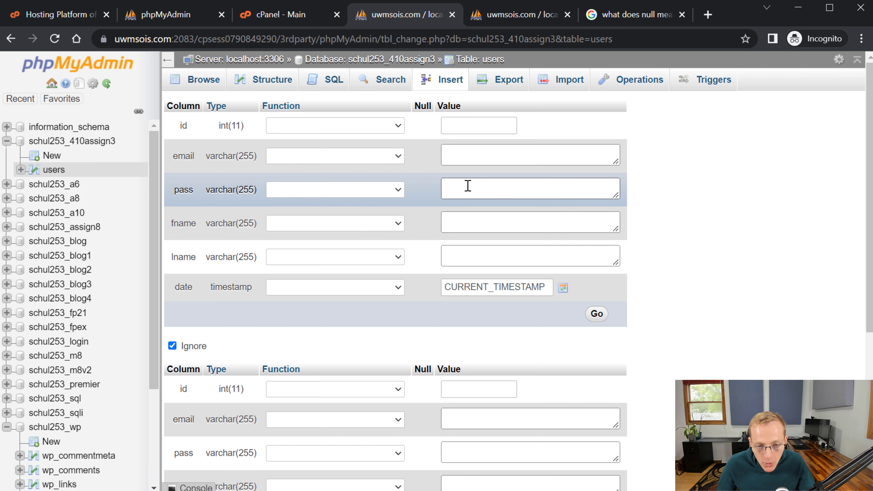
{"action": "left_click", "coordinate": [329, 92]}
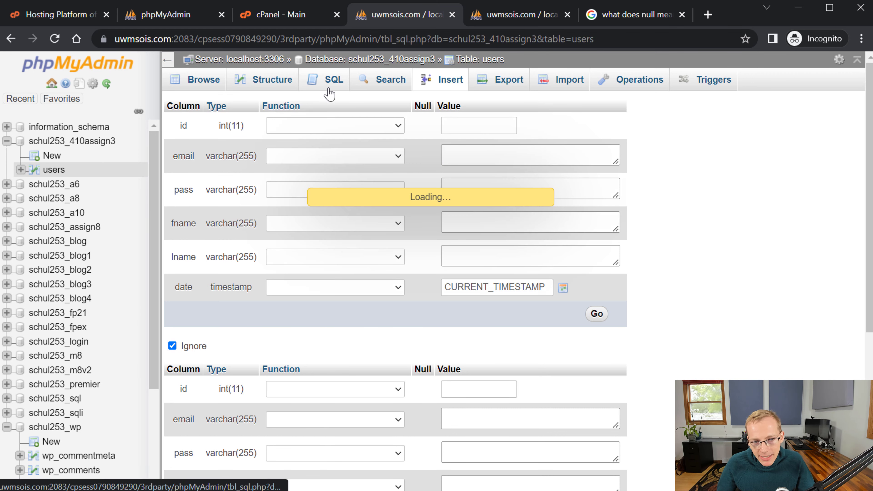
{"action": "key", "text": "ctrl+a"}
{"action": "key", "text": "ctrl+v"}
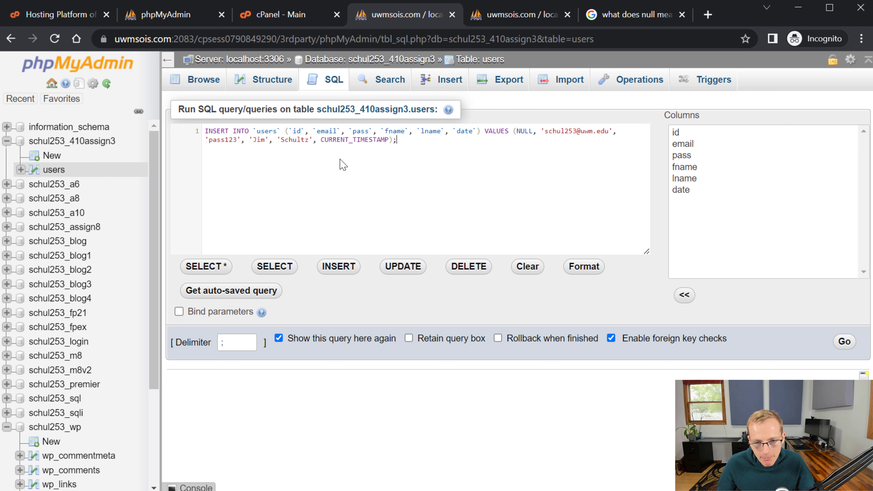
{"action": "double_click", "coordinate": [562, 131]}
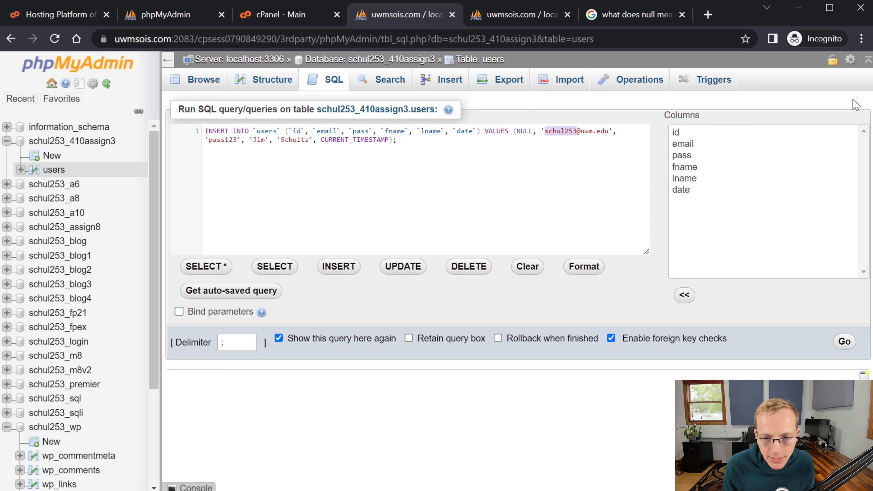
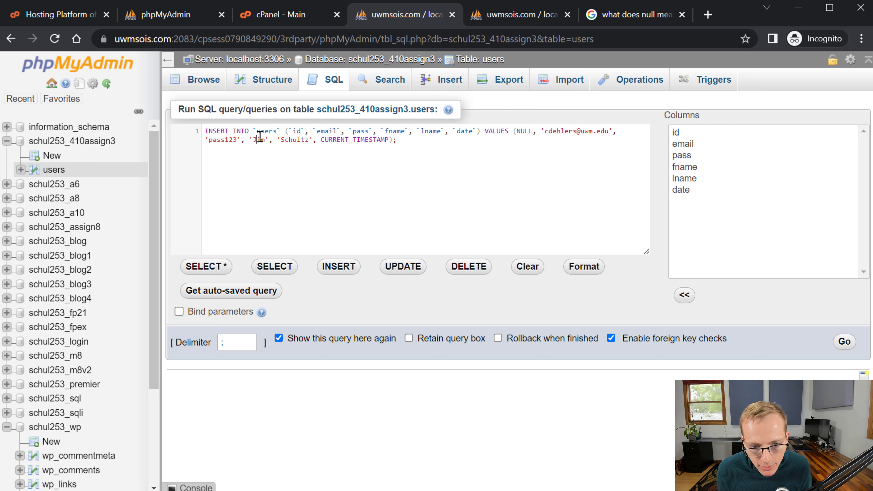
{"action": "type", "text": "Claire"}
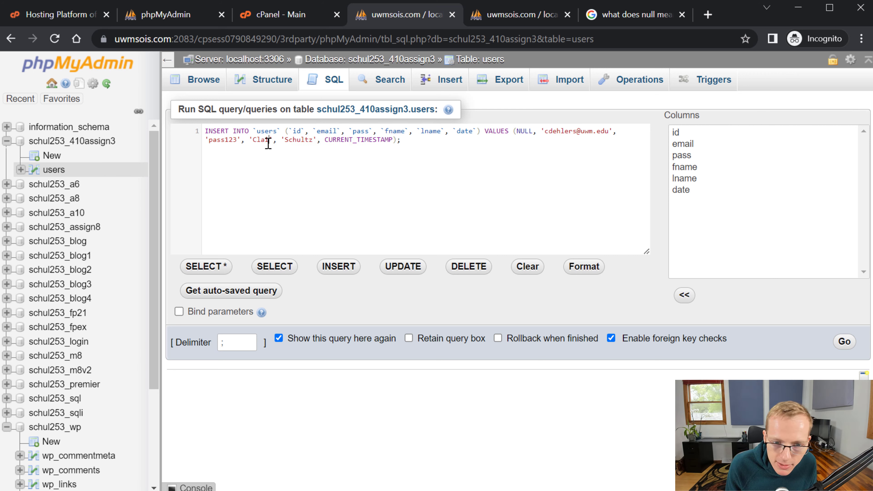
{"action": "double_click", "coordinate": [224, 137]}
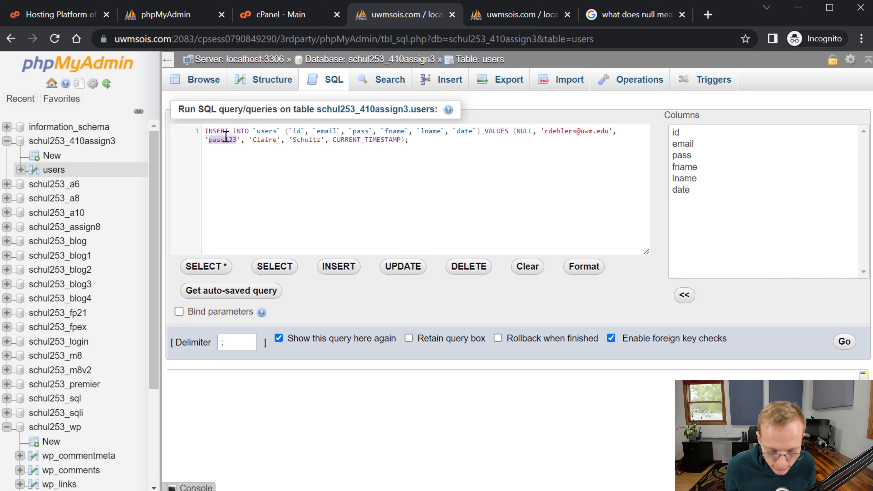
{"action": "type", "text": "blah"}
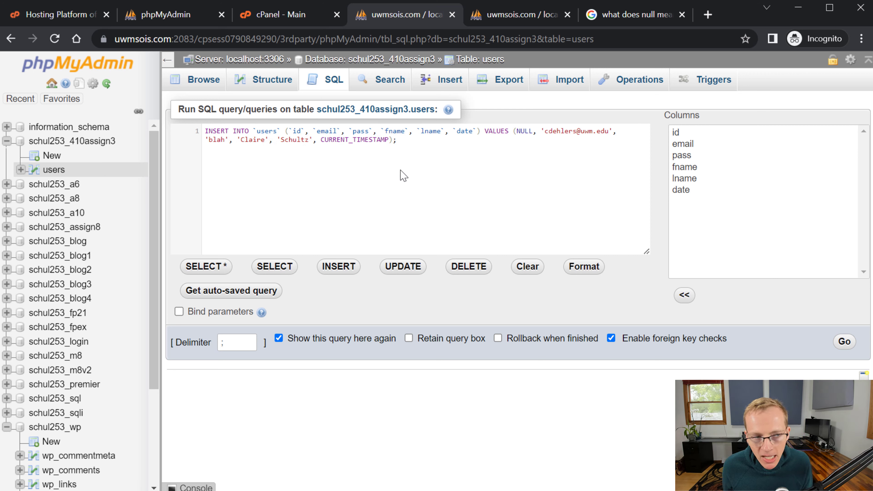
{"action": "left_click", "coordinate": [844, 342]}
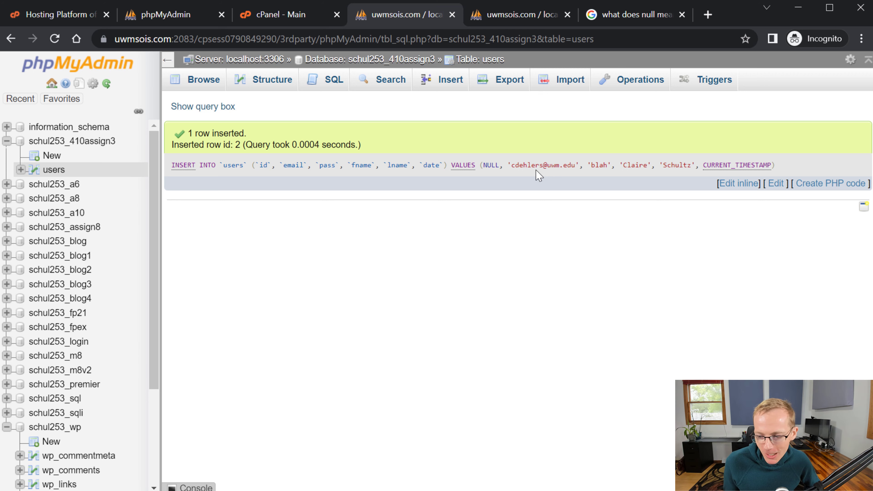
- Paste the INSERT statement, replace the last name value, and run it, getting an ending-quote error
{"action": "left_click", "coordinate": [220, 86]}
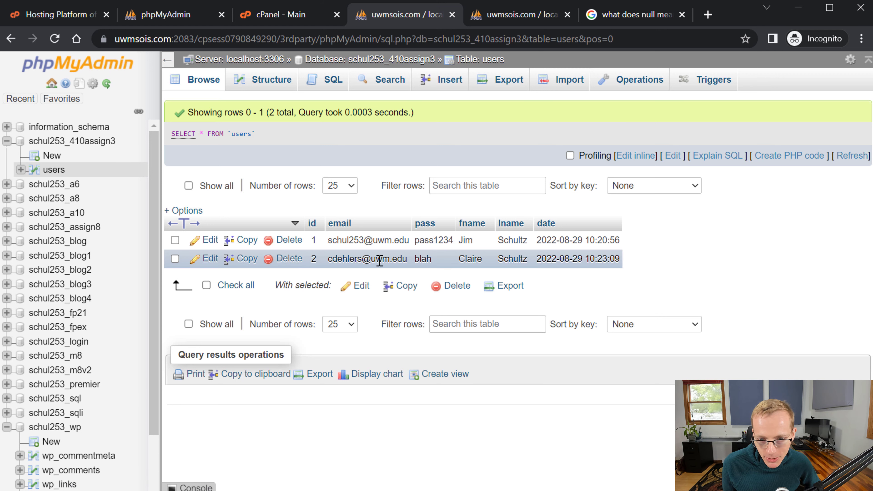
{"action": "left_click", "coordinate": [332, 82]}
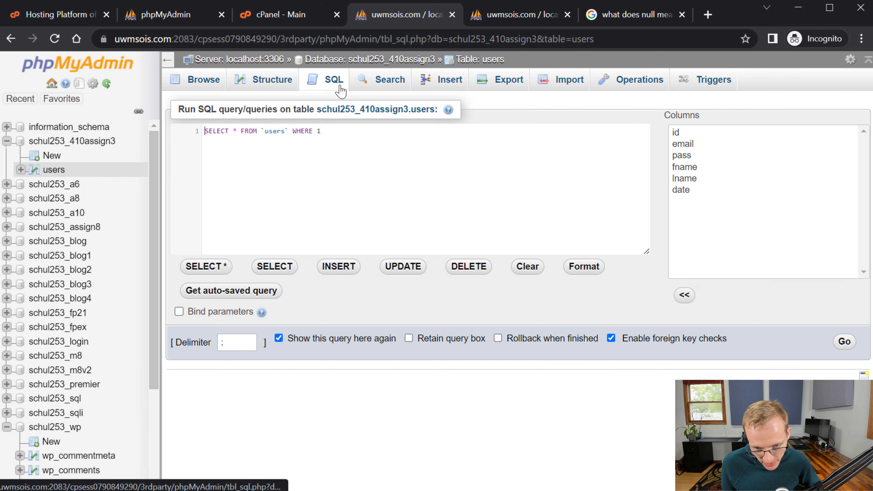
{"action": "key", "text": "ctrl+a"}
{"action": "key", "text": "ctrl+v"}
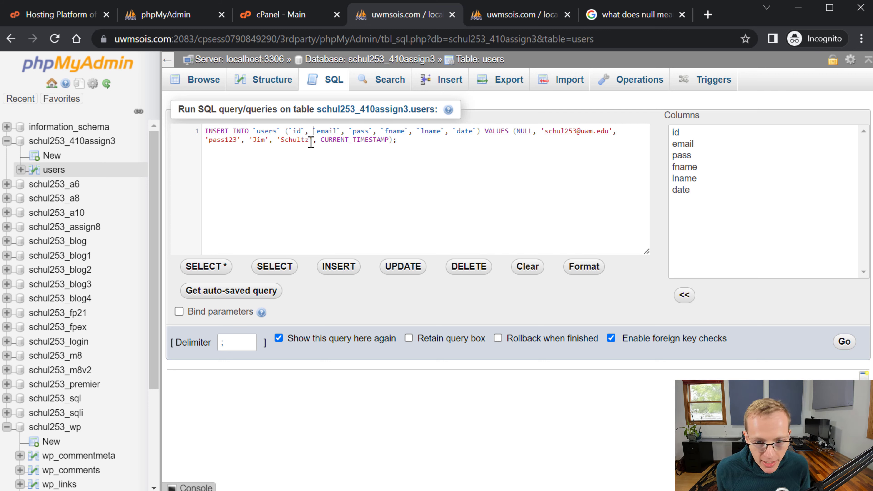
{"action": "key", "text": "BackSpace"}
{"action": "key", "text": "BackSpace"}
{"action": "key", "text": "BackSpace"}
{"action": "key", "text": "BackSpace"}
{"action": "key", "text": "BackSpace"}
{"action": "key", "text": "BackSpace"}
{"action": "key", "text": "BackSpace"}
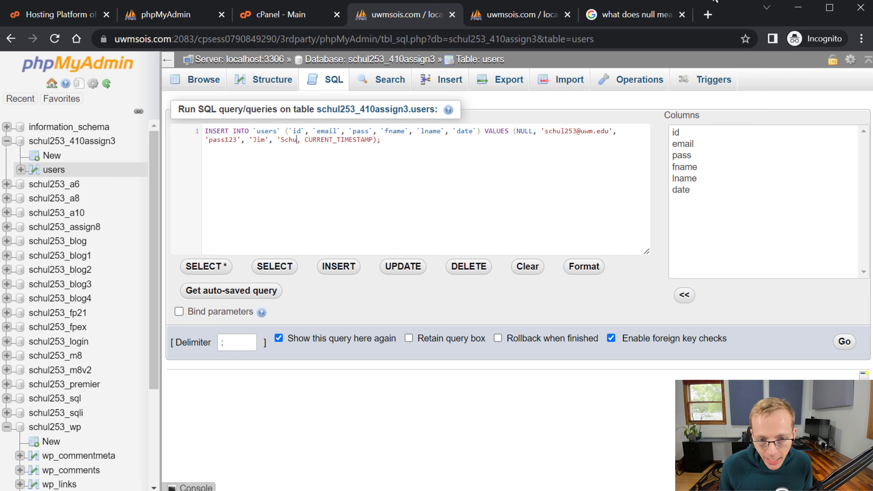
{"action": "key", "text": "BackSpace"}
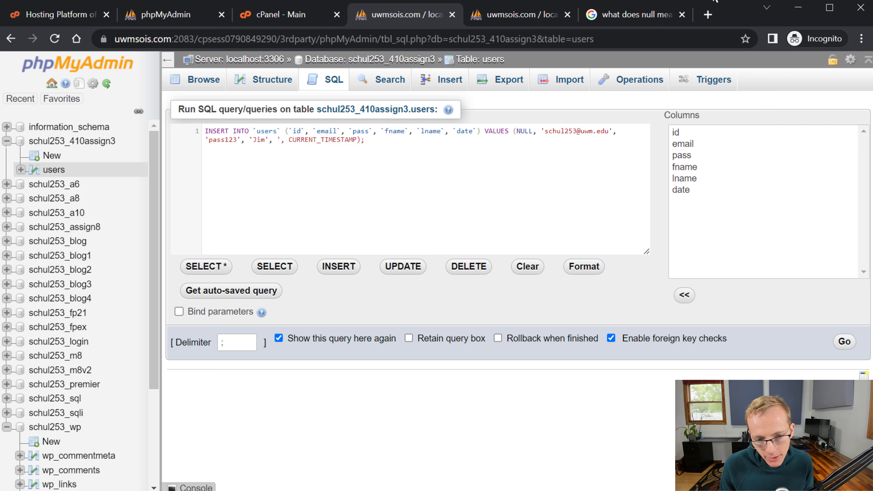
{"action": "type", "text": "Johnson"}
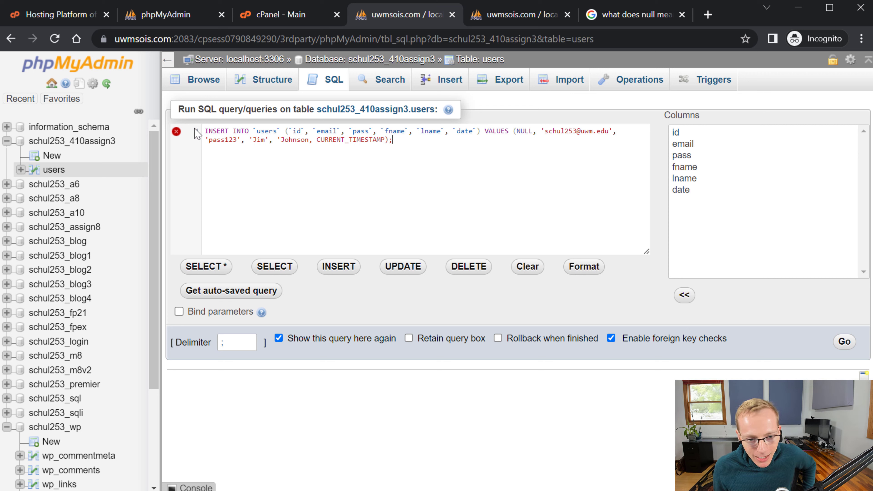
{"action": "mouse_move", "coordinate": [177, 134]}
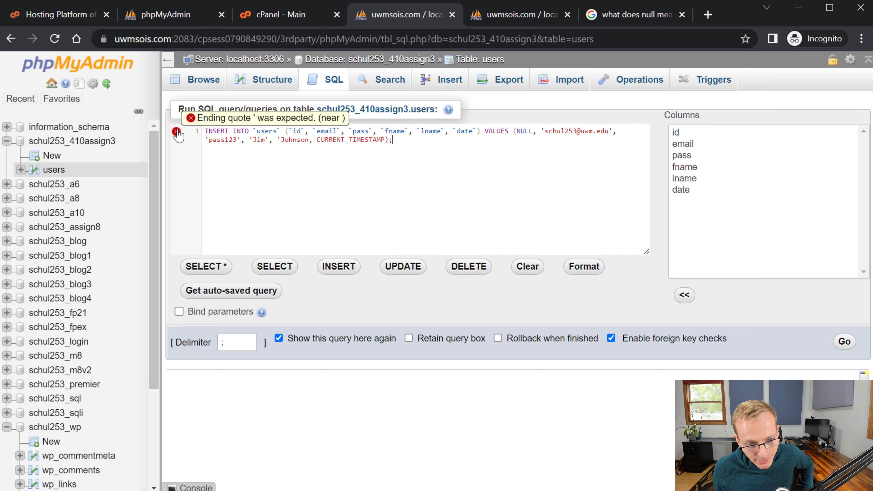
{"action": "left_click", "coordinate": [845, 342]}
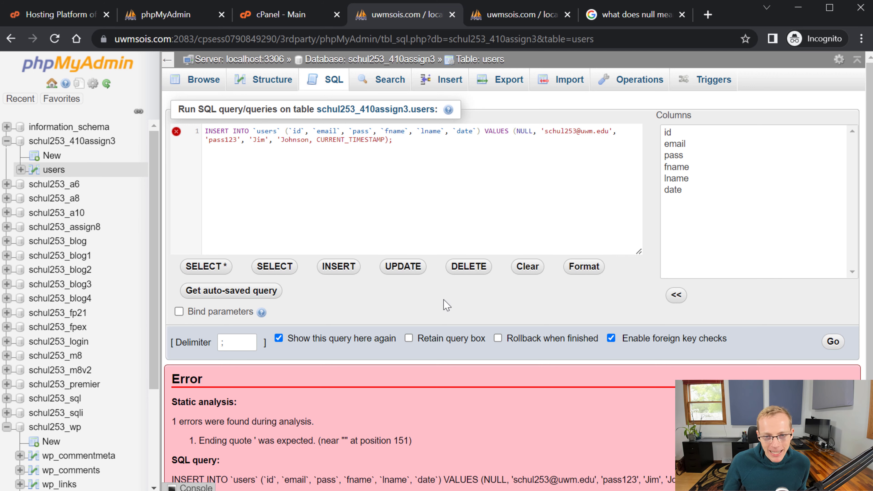
- Insert a new user row with the user's e-mail, password, first and last name
{"action": "left_click", "coordinate": [423, 79]}
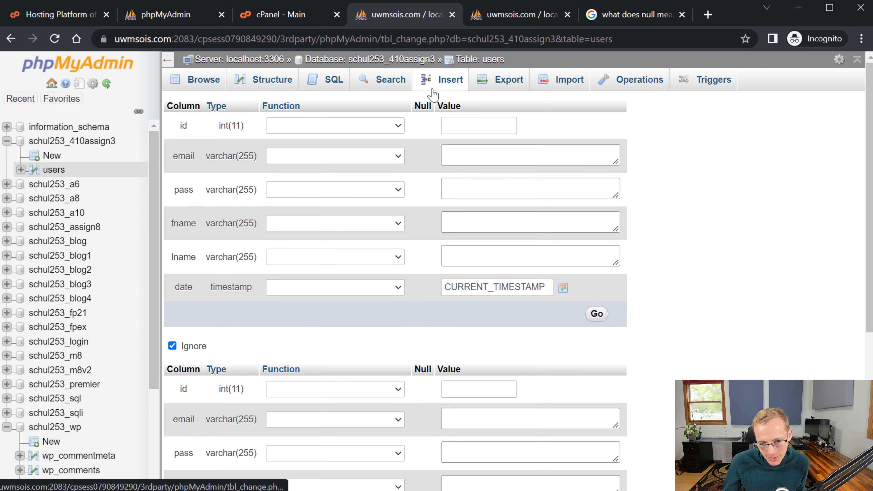
{"action": "left_click", "coordinate": [478, 151]}
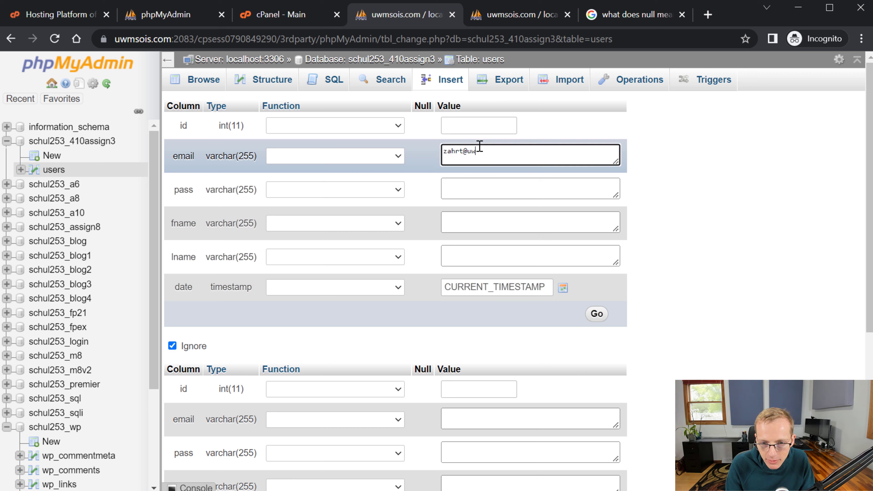
{"action": "key", "text": "Tab"}
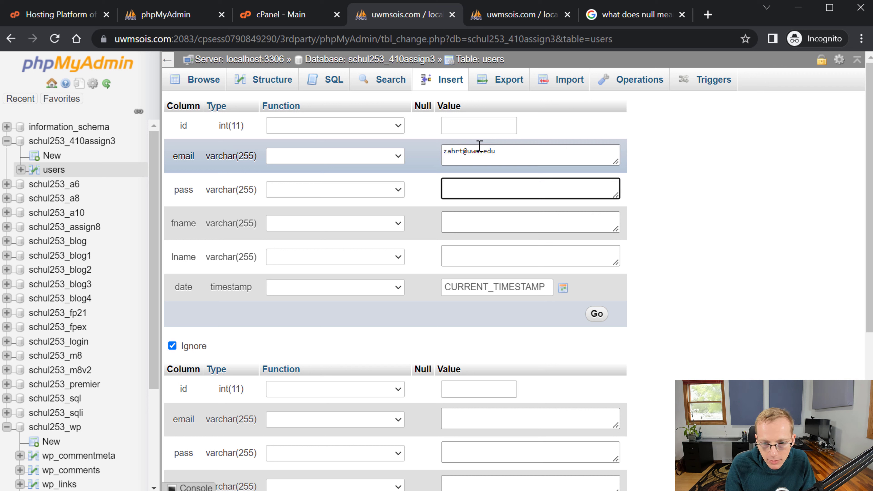
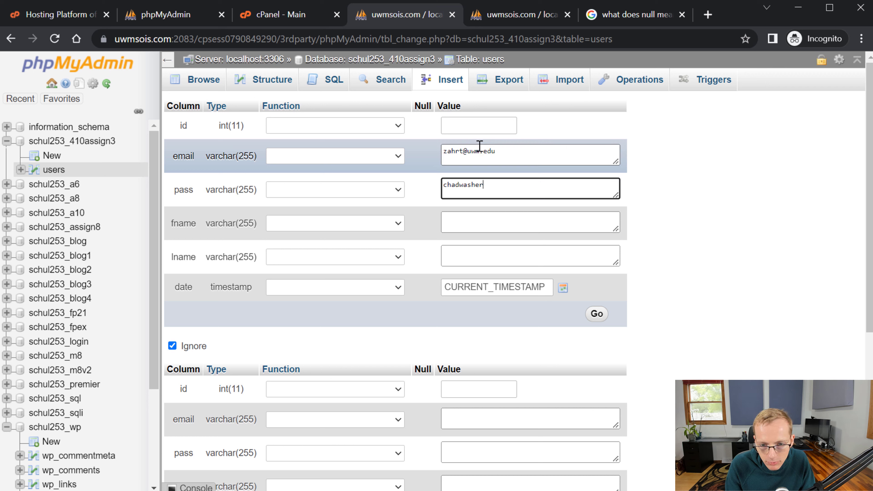
{"action": "key", "text": "Tab"}
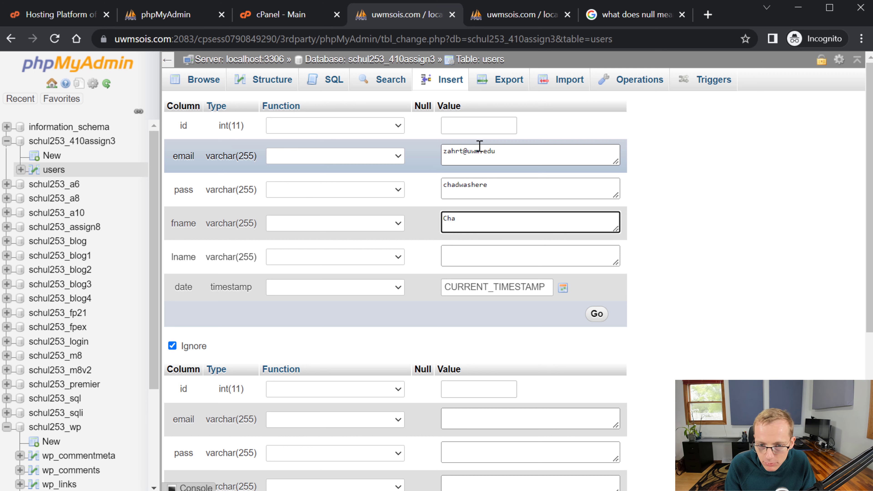
{"action": "key", "text": "Tab"}
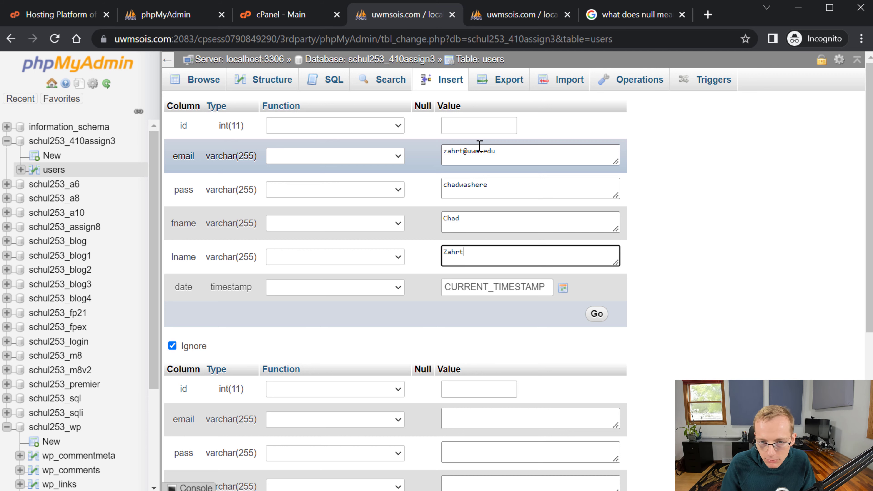
{"action": "left_click", "coordinate": [597, 313]}
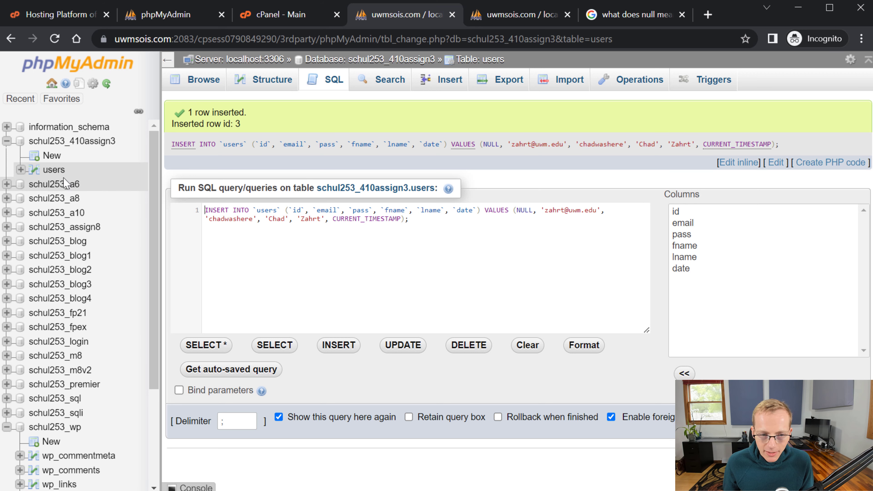
- Delete the row with id 2 from users and bring up a blank Insert form
{"action": "left_click", "coordinate": [54, 169]}
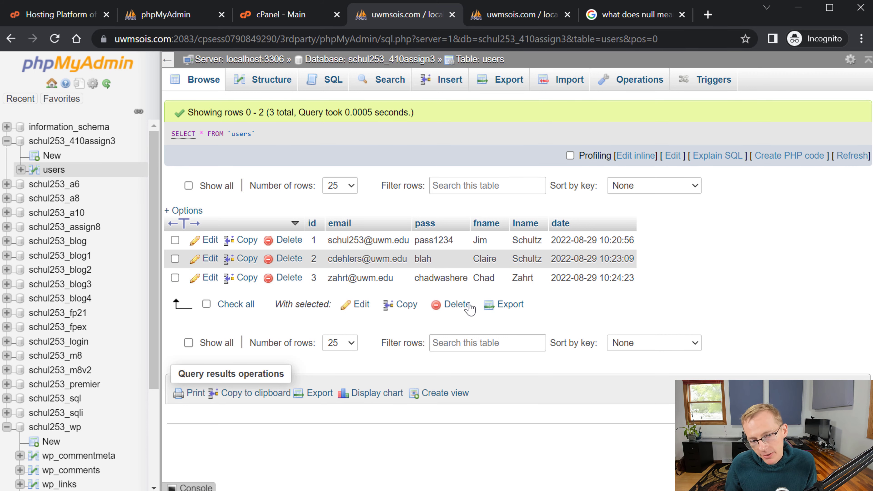
{"action": "left_click", "coordinate": [288, 263]}
{"action": "left_click", "coordinate": [457, 306]}
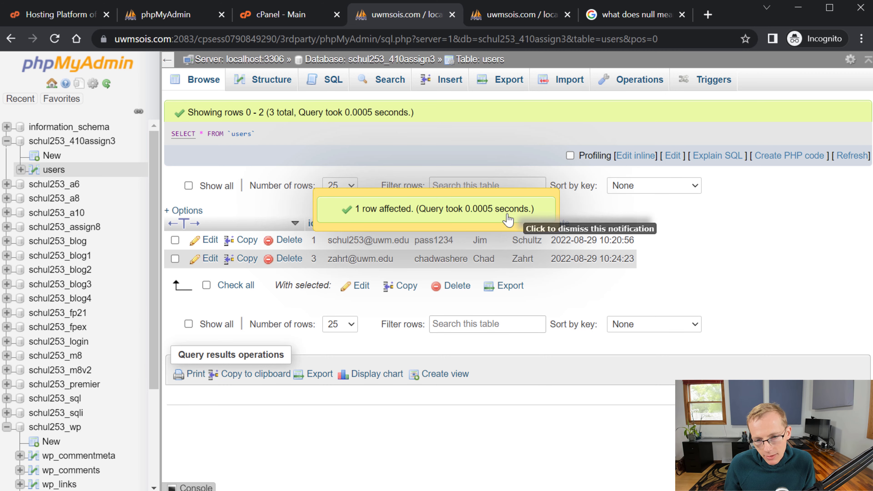
{"action": "left_click", "coordinate": [485, 216]}
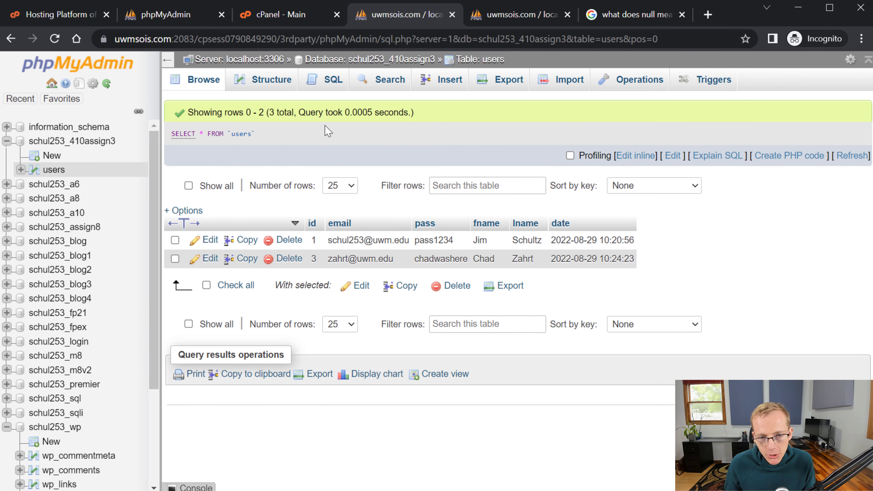
{"action": "left_click", "coordinate": [454, 81]}
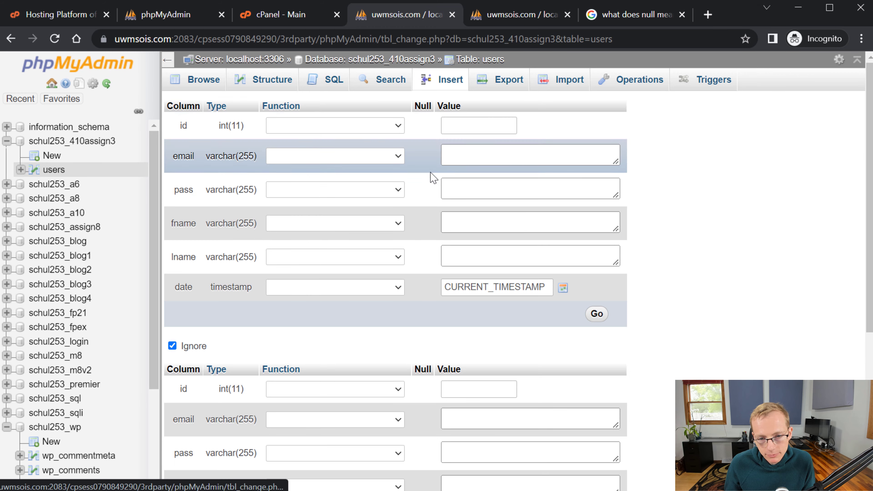
{"action": "left_click", "coordinate": [478, 161]}
{"action": "type", "text": "blah@uwm.edu"}
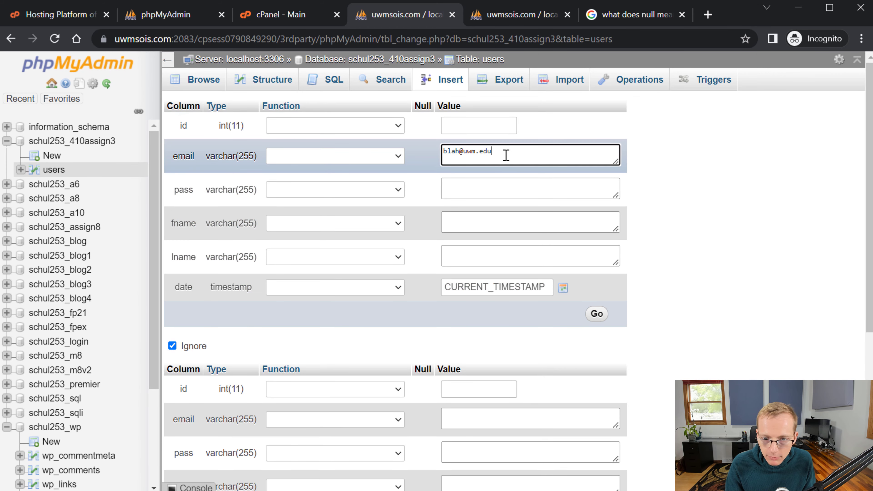
{"action": "key", "text": "Tab"}
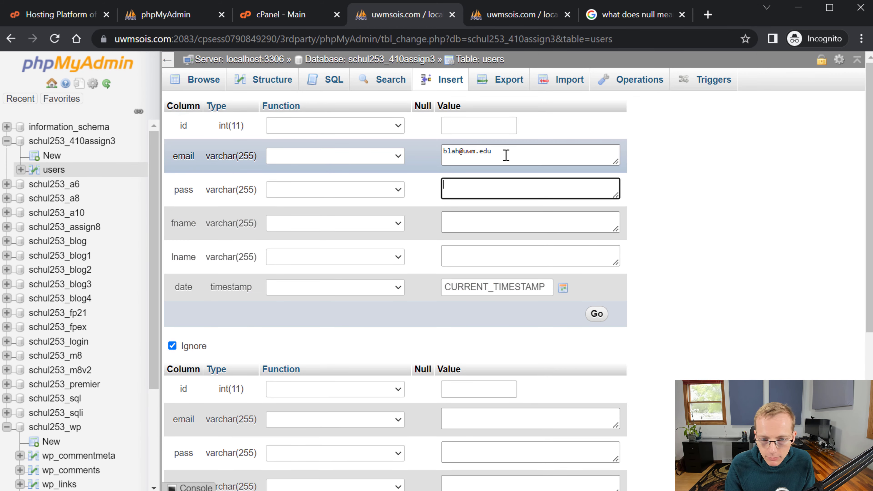
{"action": "type", "text": "blah1234"}
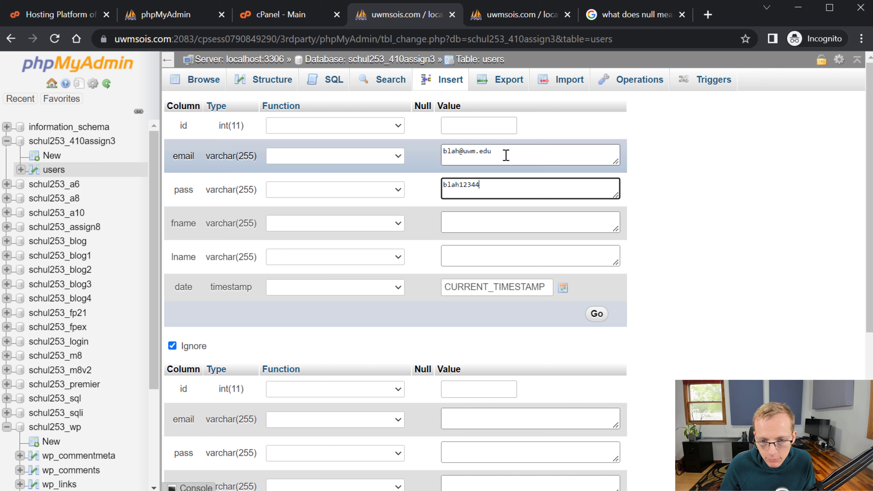
{"action": "left_click", "coordinate": [496, 225]}
{"action": "type", "text": "Claire2"}
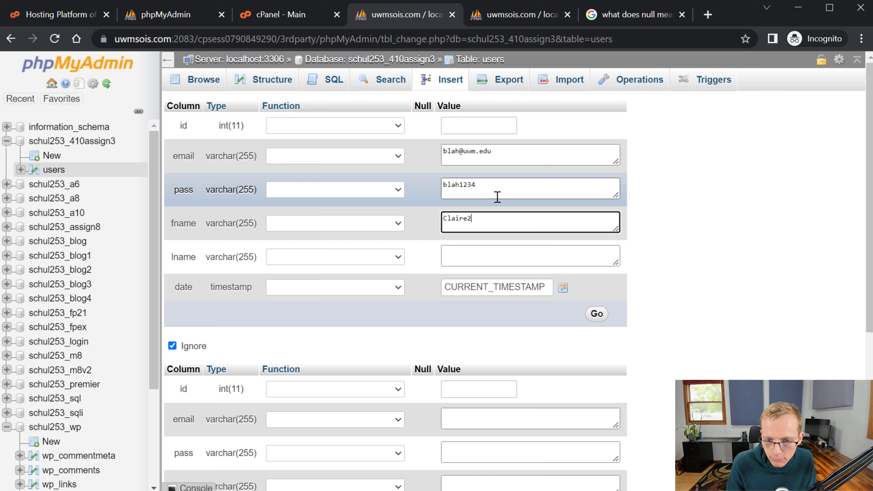
{"action": "key", "text": "Tab"}
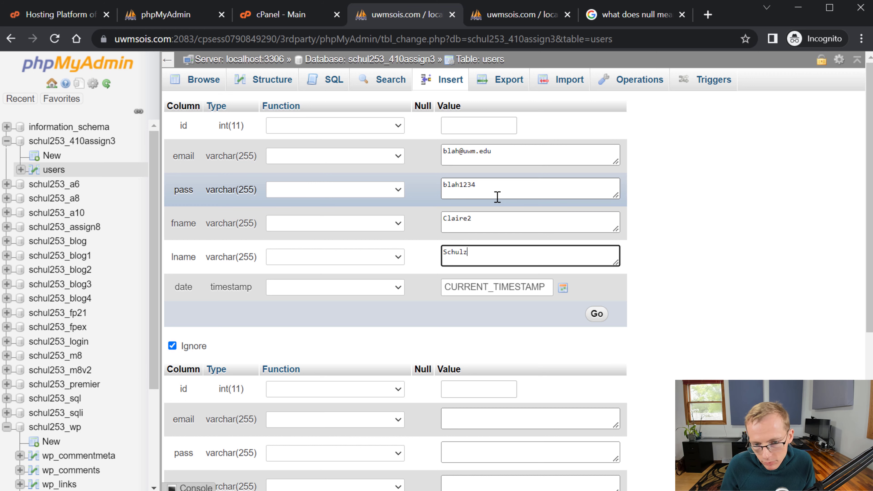
{"action": "left_click", "coordinate": [597, 314]}
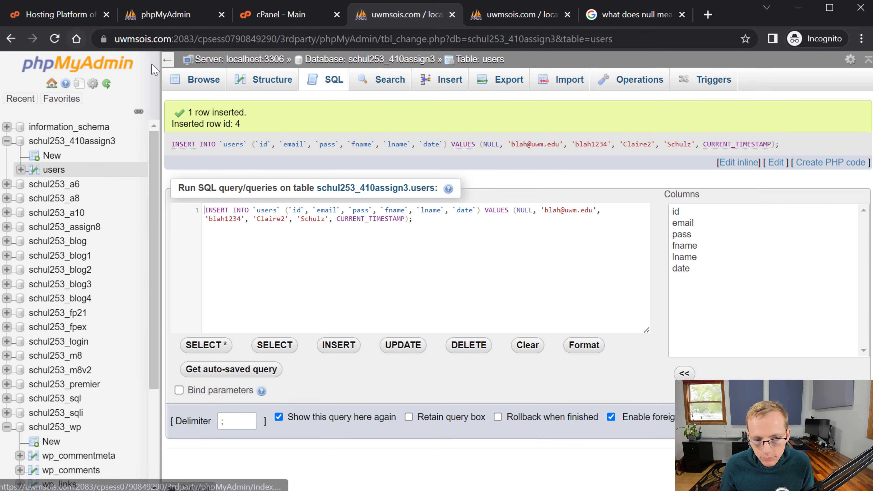
{"action": "left_click", "coordinate": [203, 83]}
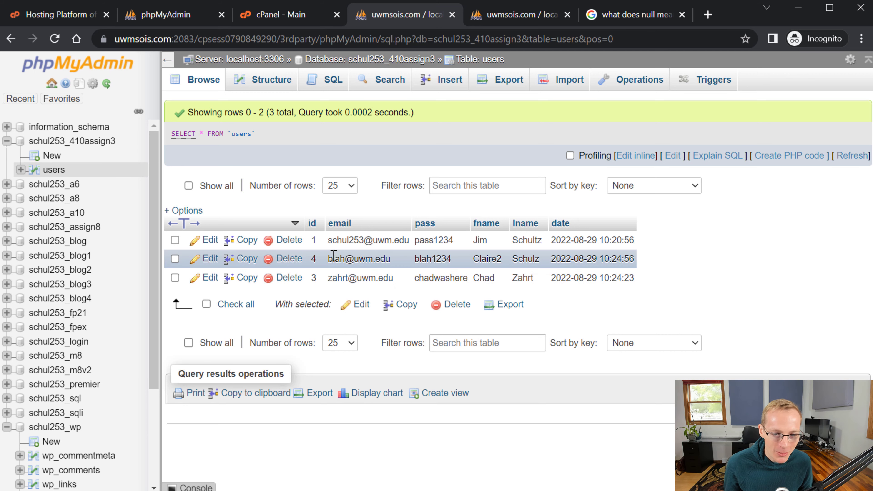
- Delete the user row with id 4 from the users table
{"action": "left_click", "coordinate": [283, 258]}
{"action": "left_click", "coordinate": [451, 307]}
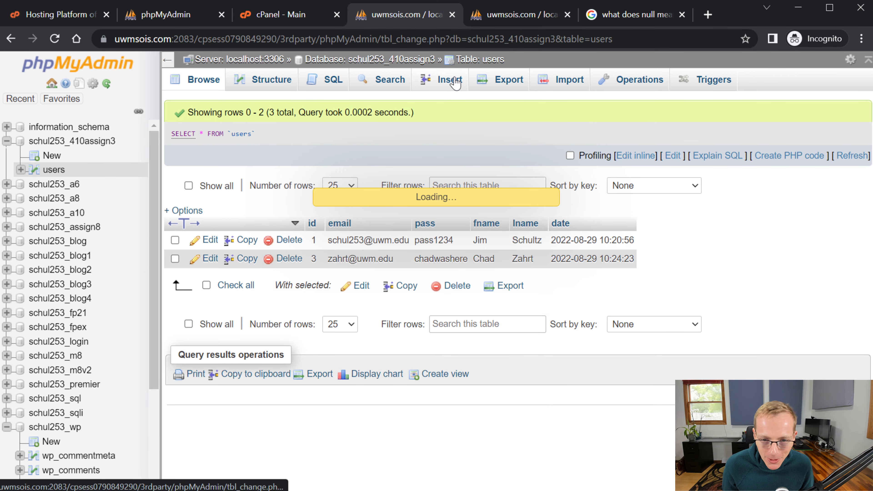
{"action": "left_click", "coordinate": [449, 80]}
{"action": "left_click", "coordinate": [487, 156]}
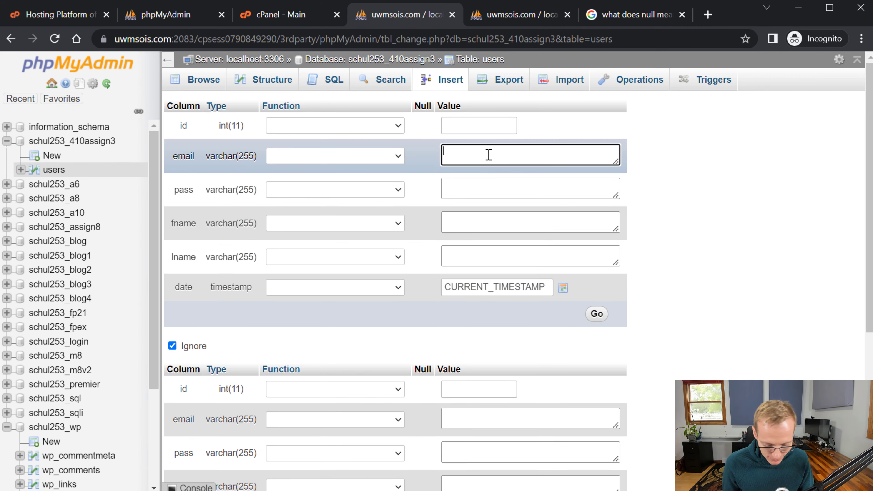
{"action": "type", "text": "blah"}
{"action": "key", "text": "Tab"}
{"action": "type", "text": "blsah"}
{"action": "key", "text": "Tab"}
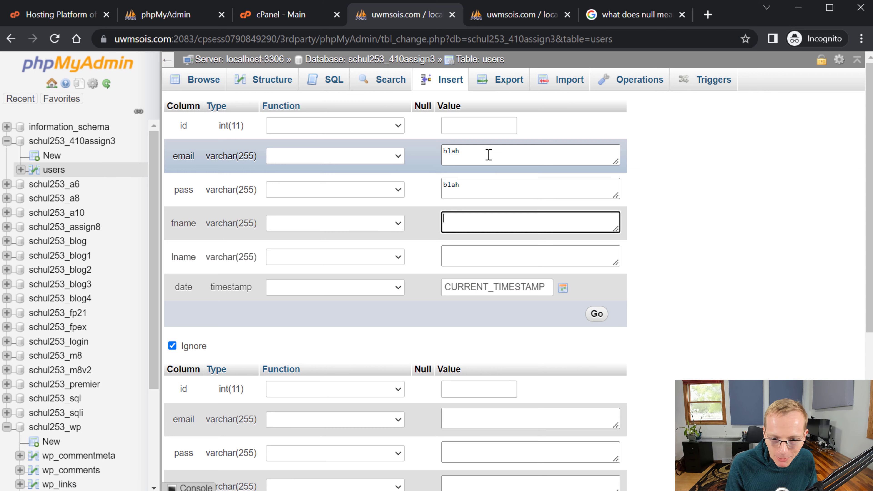
{"action": "type", "text": "blsah"}
{"action": "key", "text": "Tab"}
{"action": "type", "text": "nb"}
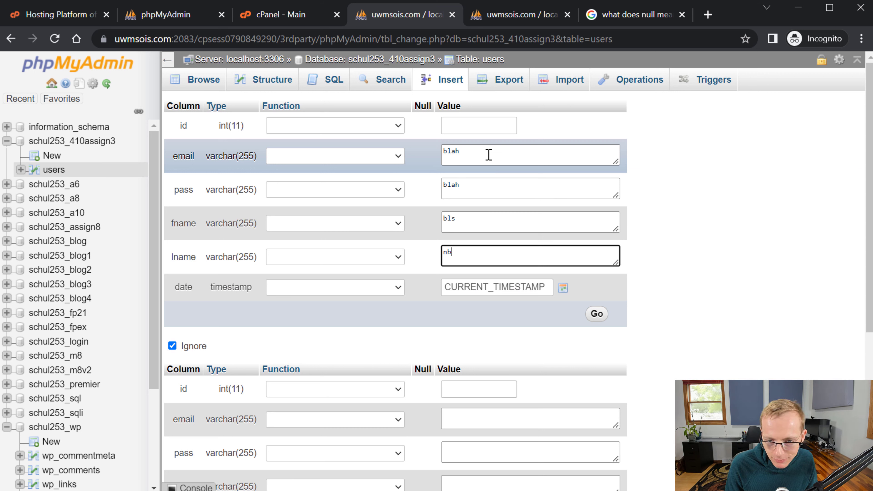
{"action": "type", "text": "lshgfd"}
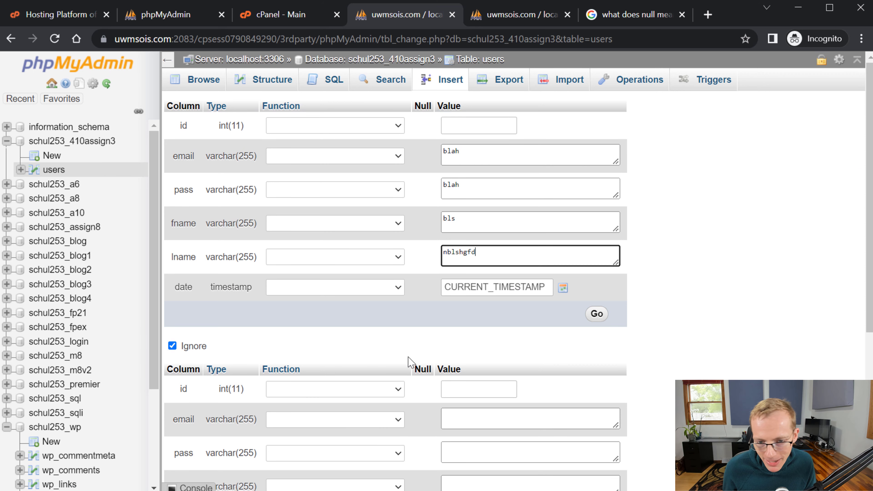
{"action": "left_click", "coordinate": [589, 311]}
{"action": "left_click", "coordinate": [202, 80]}
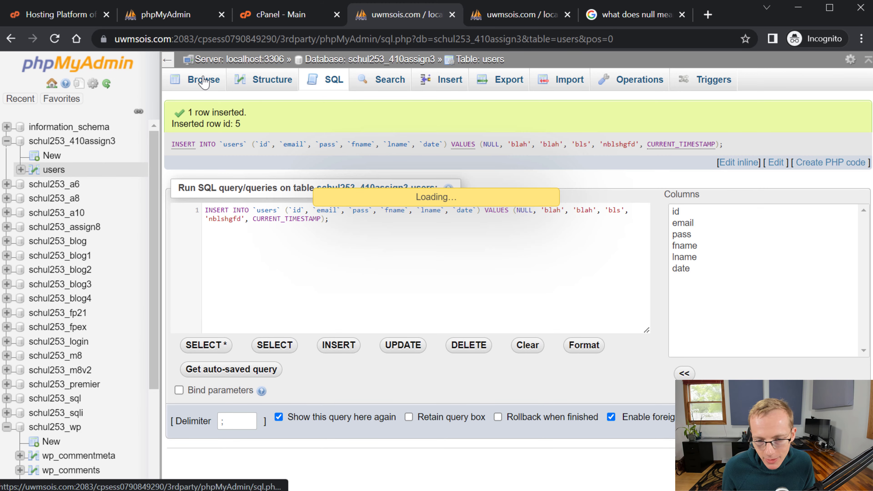